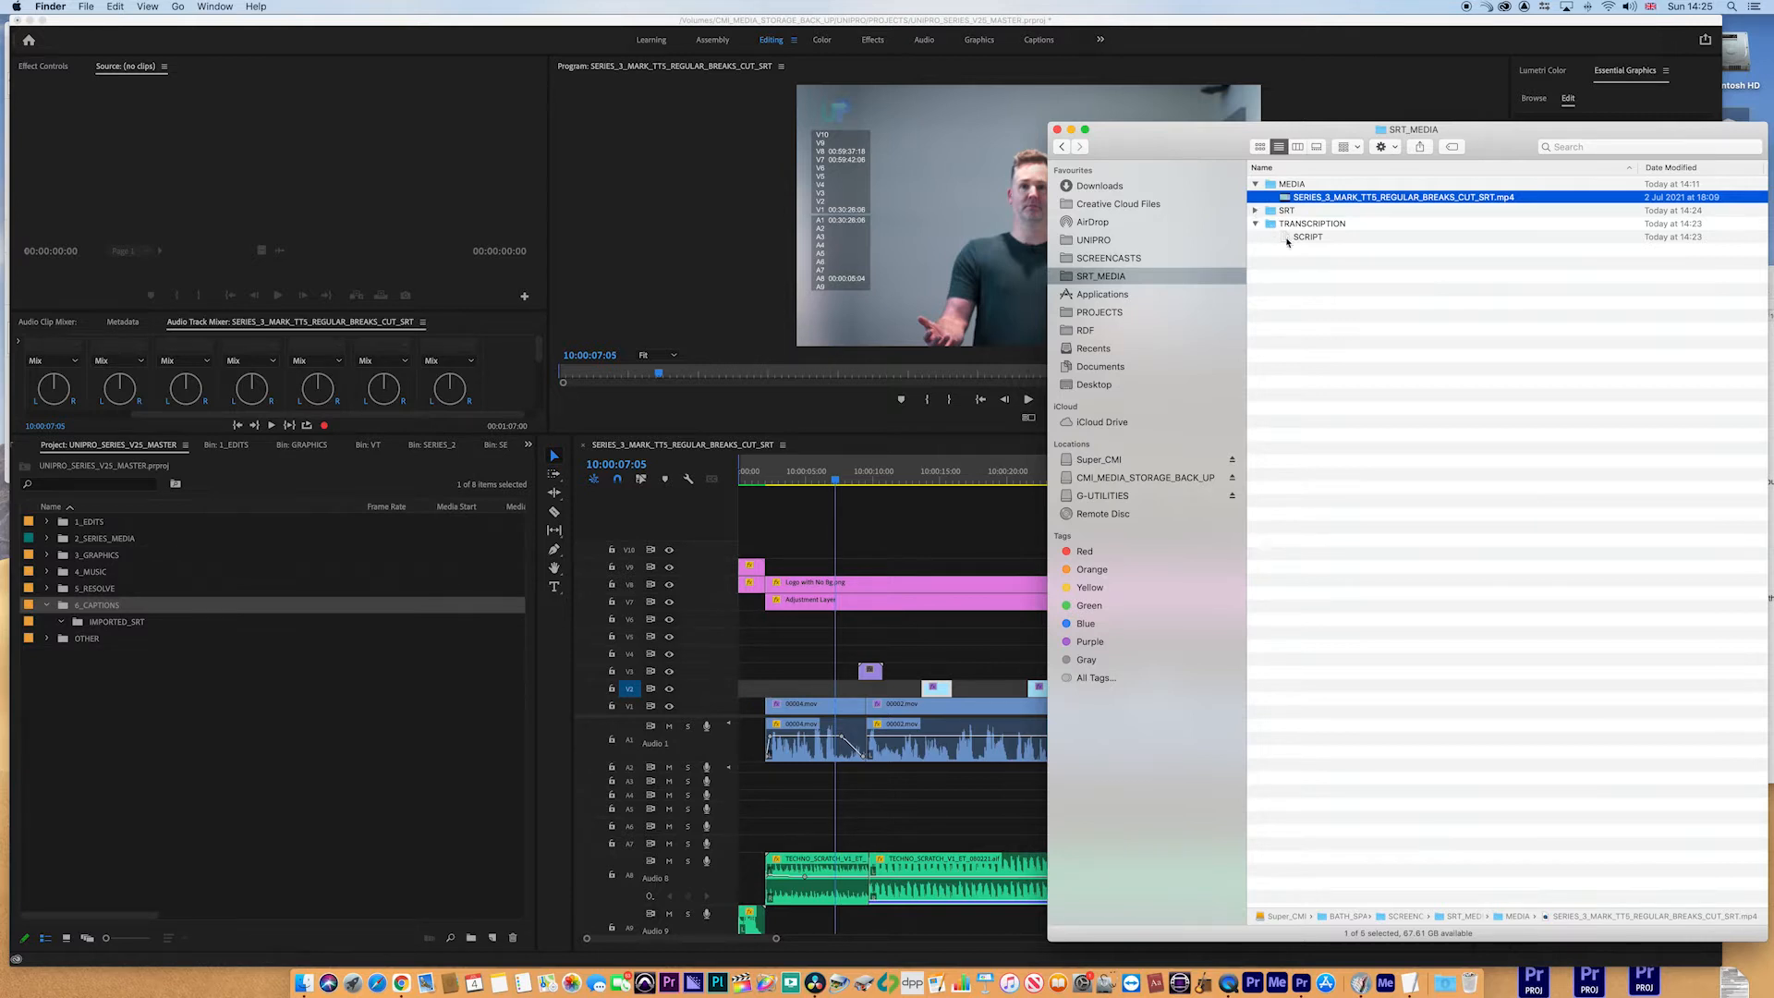
- Open the SCRIPT transcript file and arrange its window beside the editing workspace
{"action": "double_click", "coordinate": [1288, 239]}
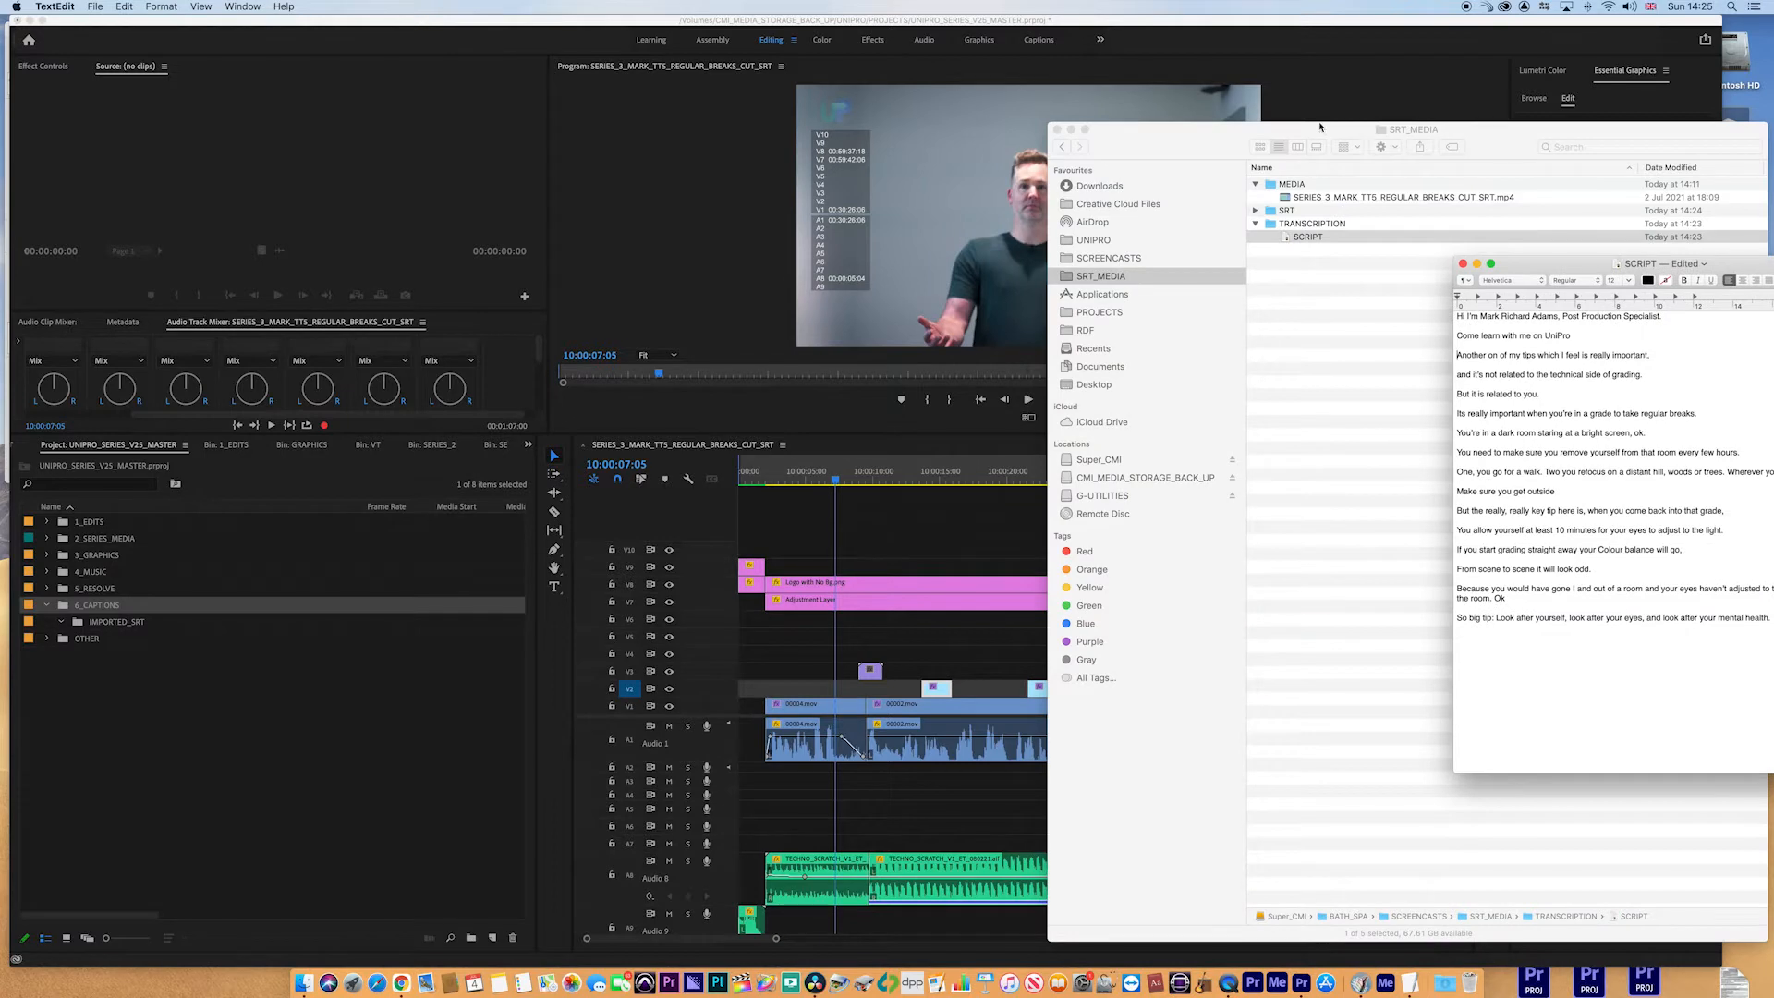
{"action": "left_click_drag", "start_coordinate": [1288, 131], "coordinate": [1773, 292]}
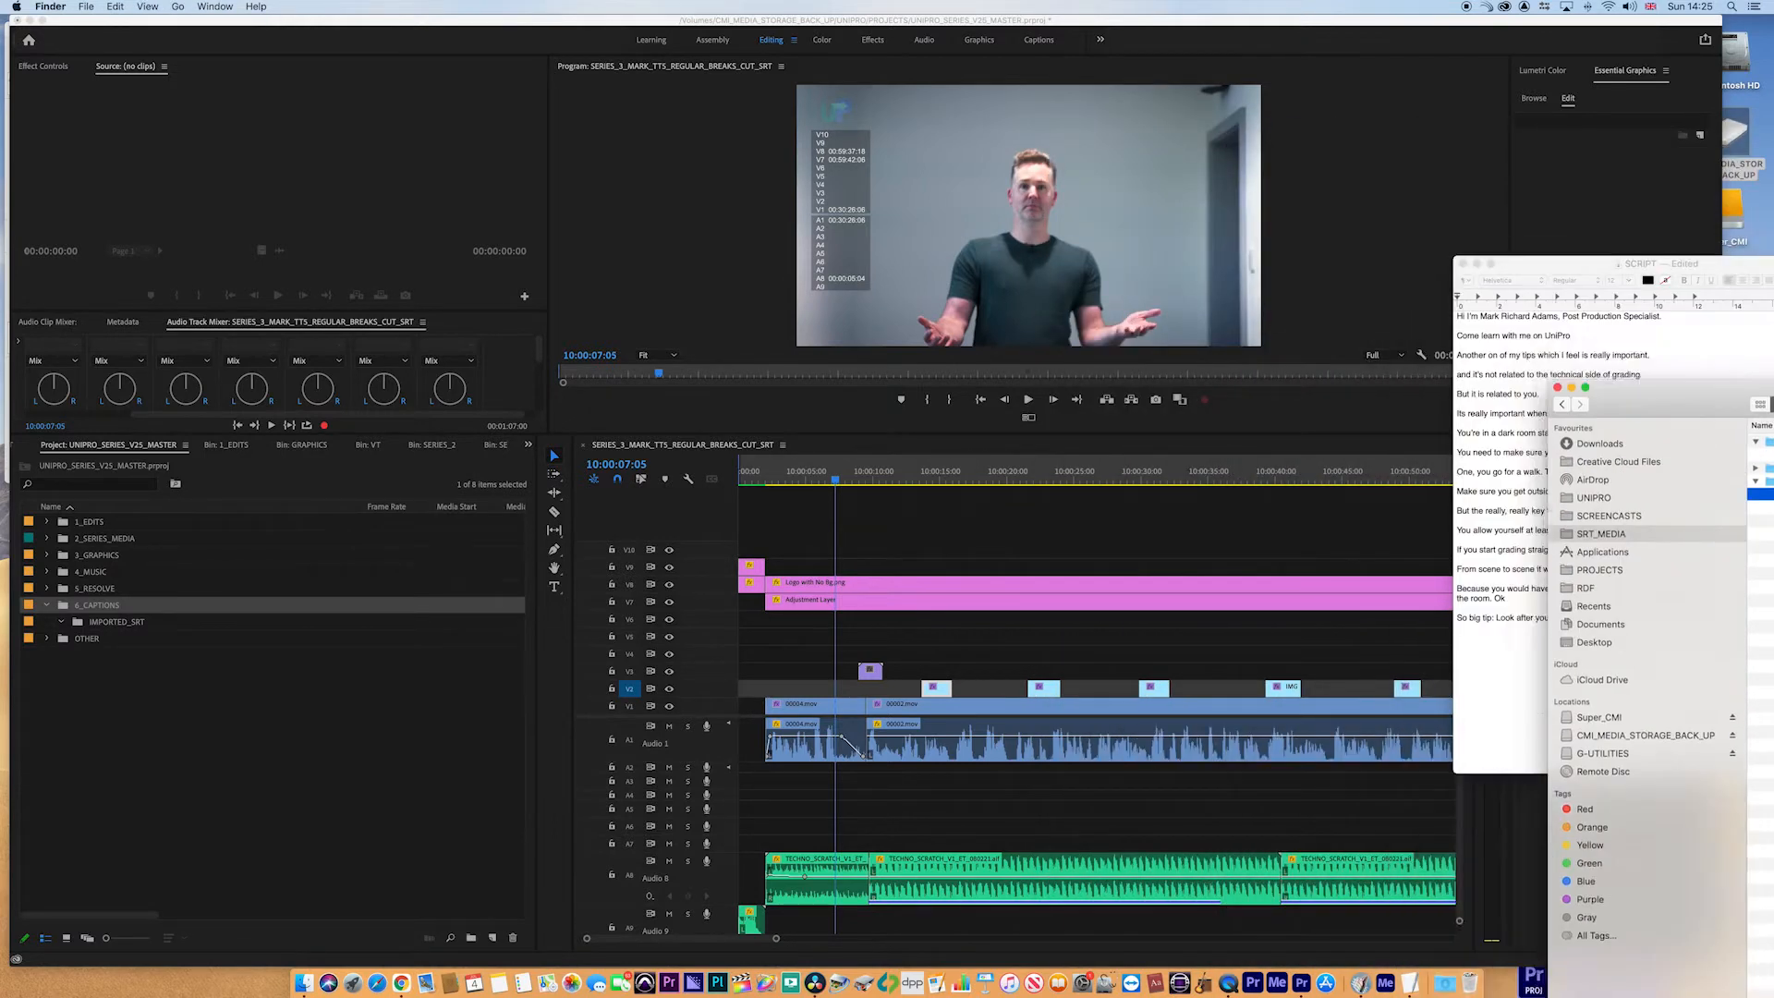
{"action": "left_click_drag", "start_coordinate": [1532, 262], "coordinate": [1501, 252]}
{"action": "left_click", "coordinate": [1553, 206]}
{"action": "left_click", "coordinate": [1725, 256]}
{"action": "left_click_drag", "start_coordinate": [1721, 257], "coordinate": [1741, 248]}
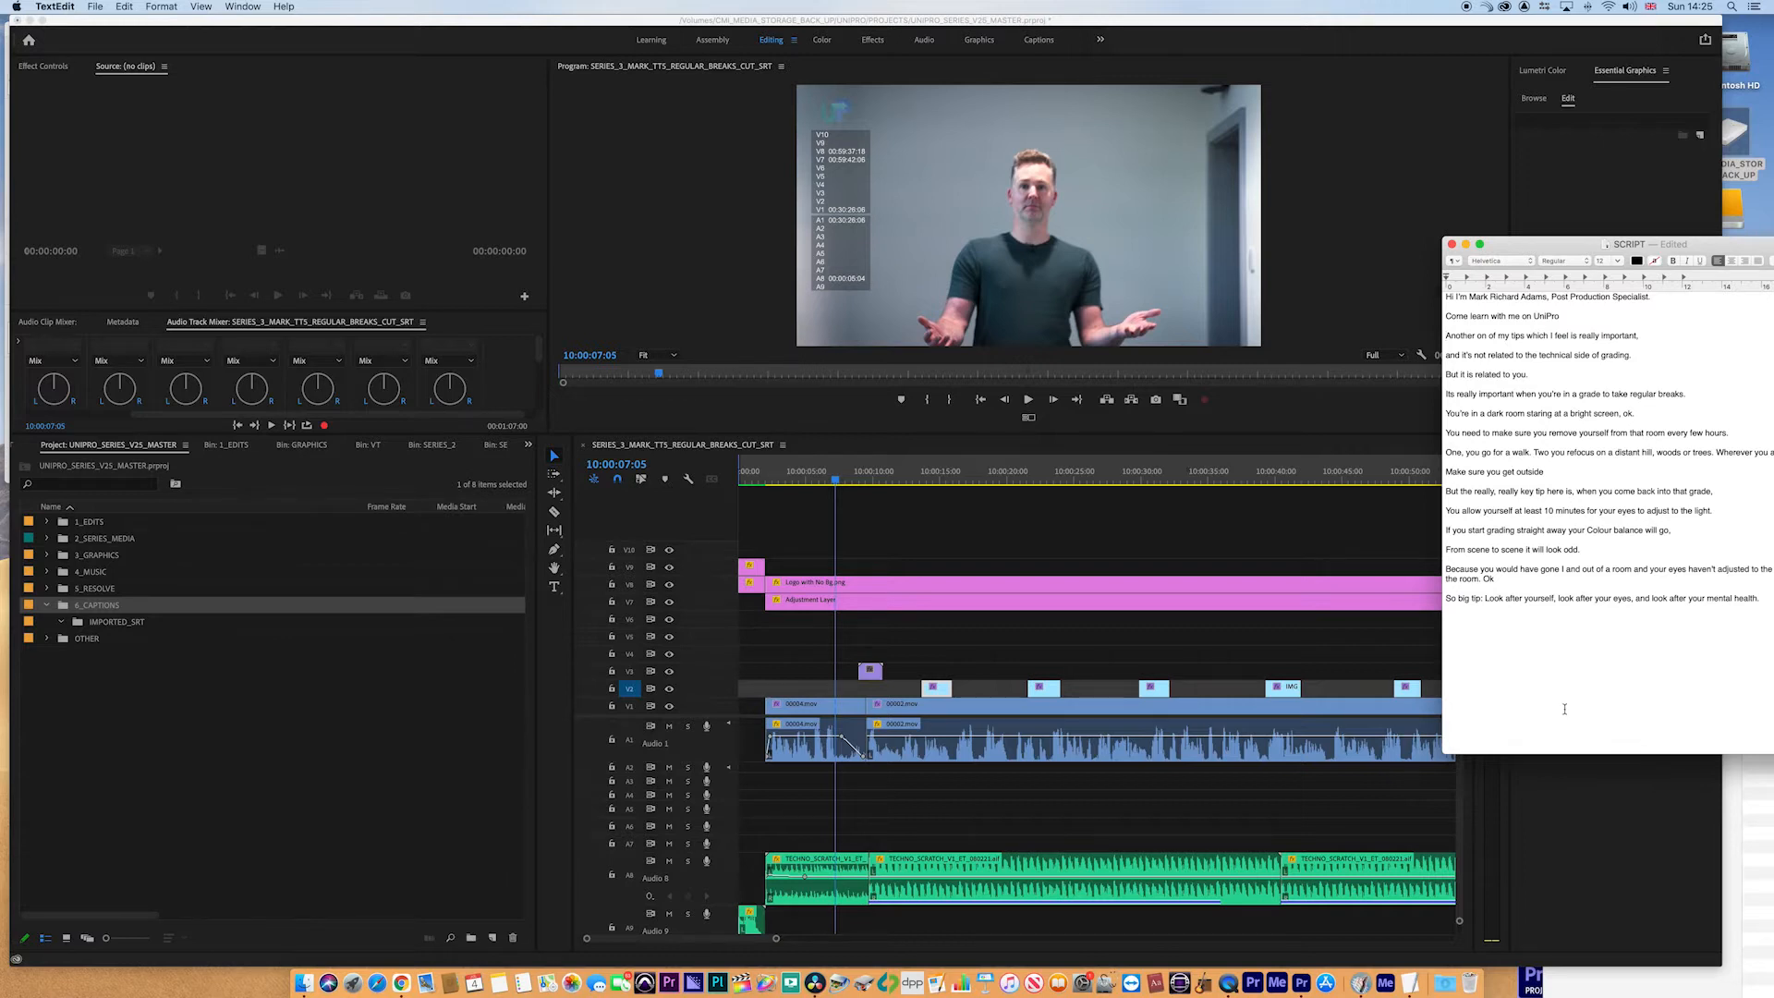
{"action": "left_click", "coordinate": [787, 456]}
- Add a new caption track to the sequence with Subtitle format and no style
{"action": "left_click", "coordinate": [63, 609]}
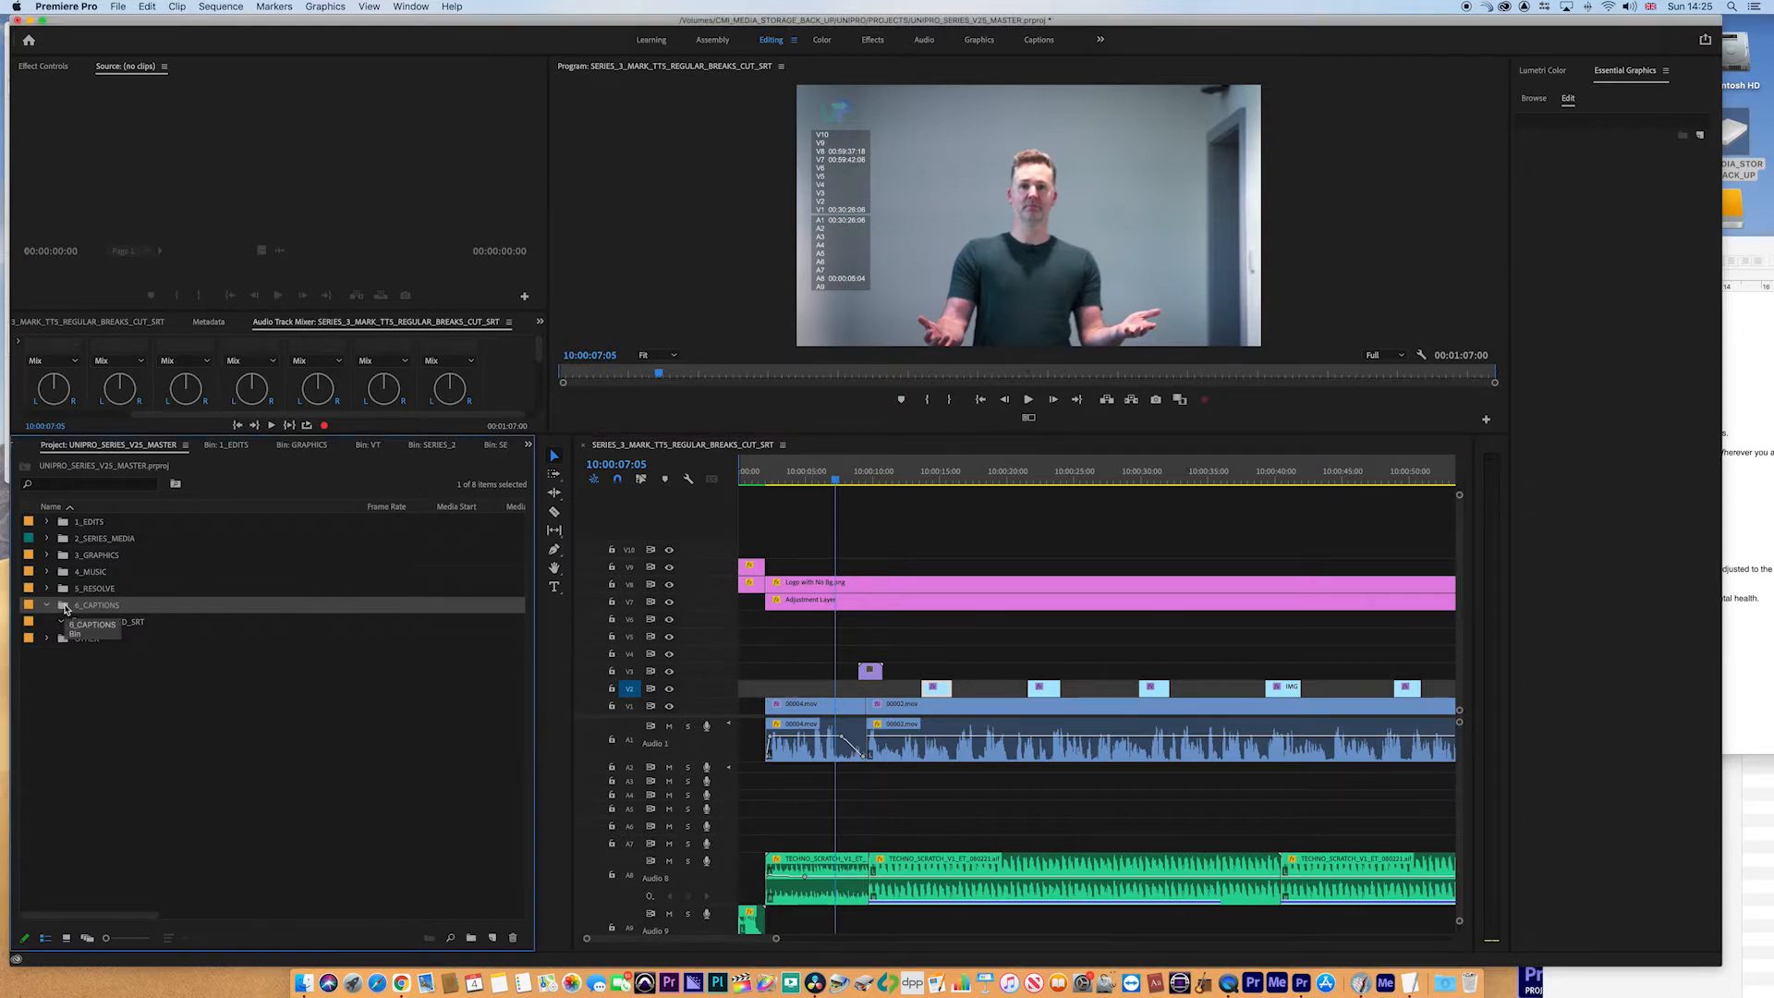
{"action": "left_click", "coordinate": [835, 482]}
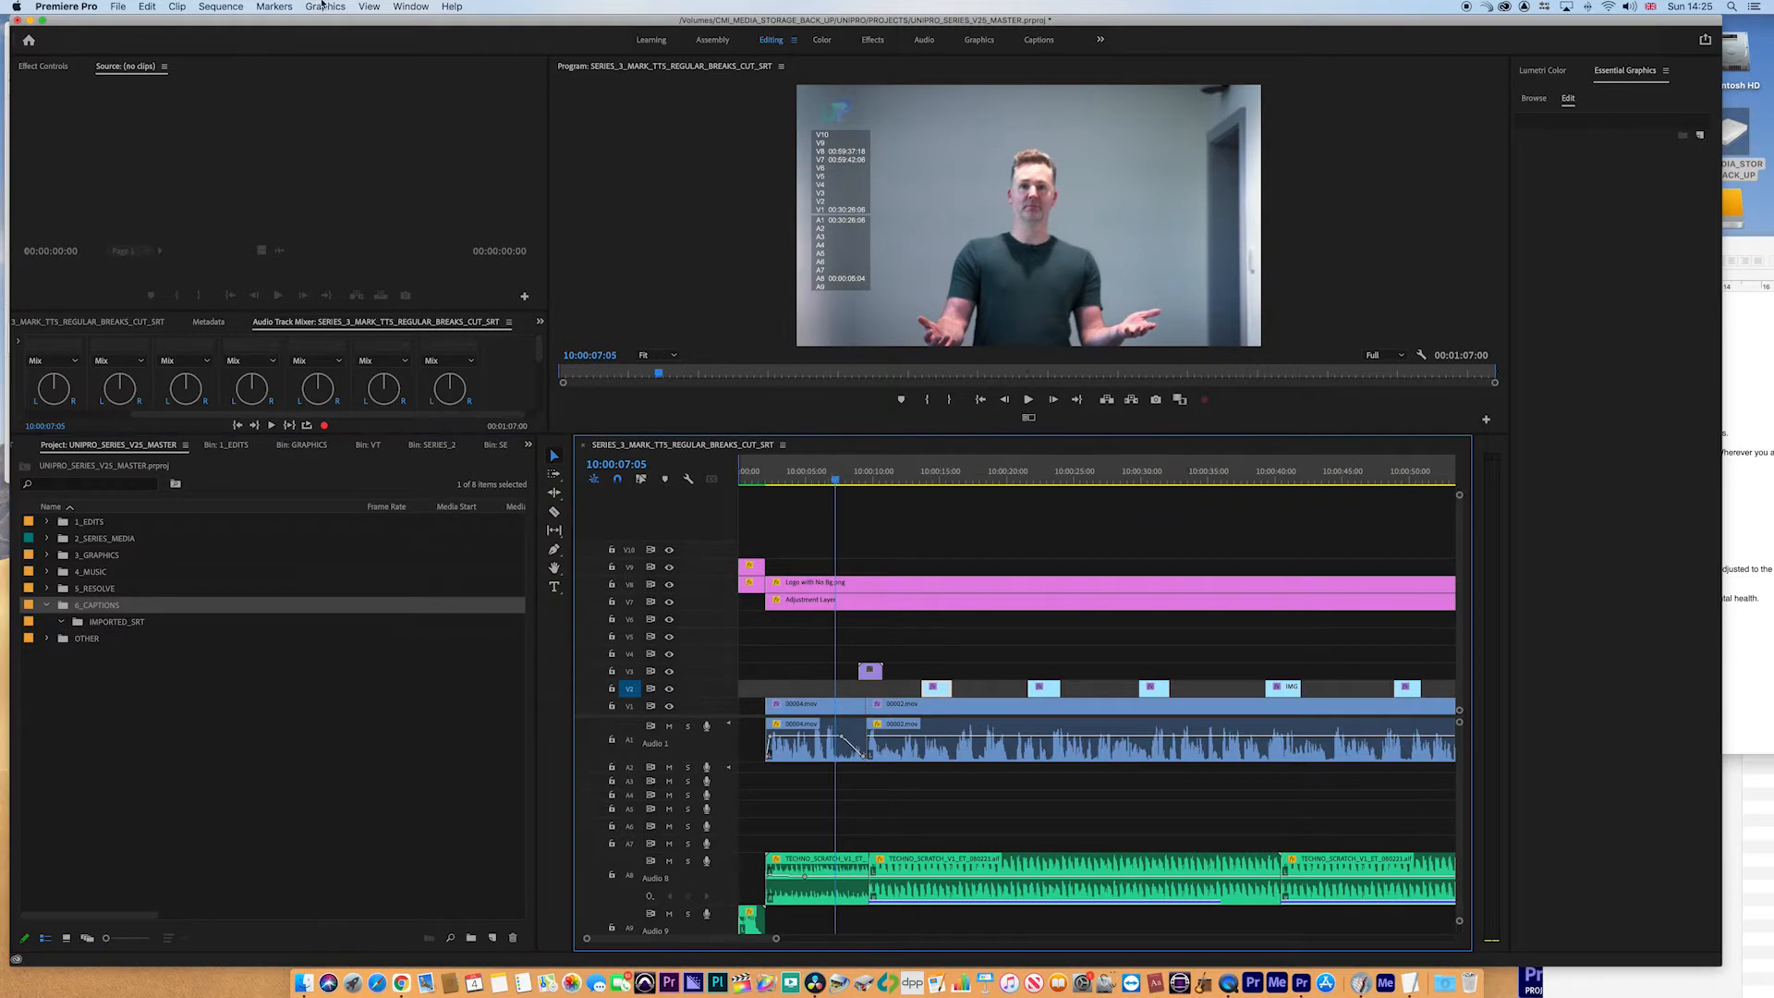
{"action": "left_click", "coordinate": [214, 6]}
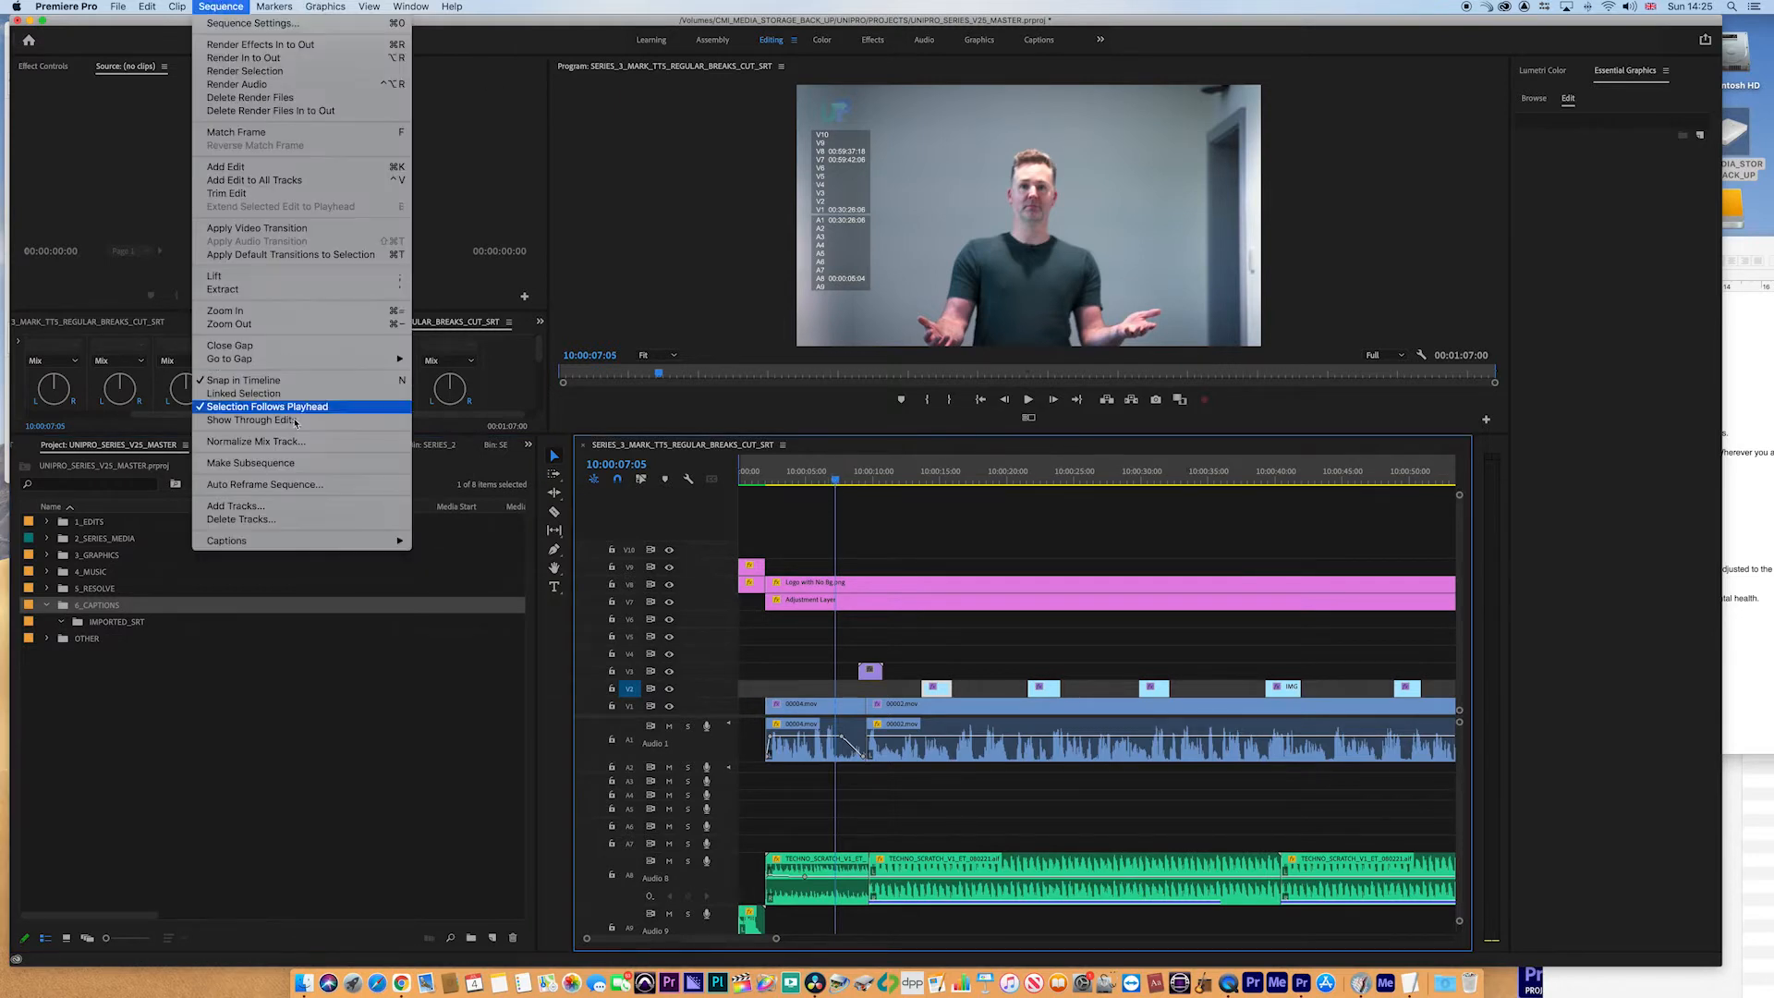
{"action": "mouse_move", "coordinate": [297, 545]}
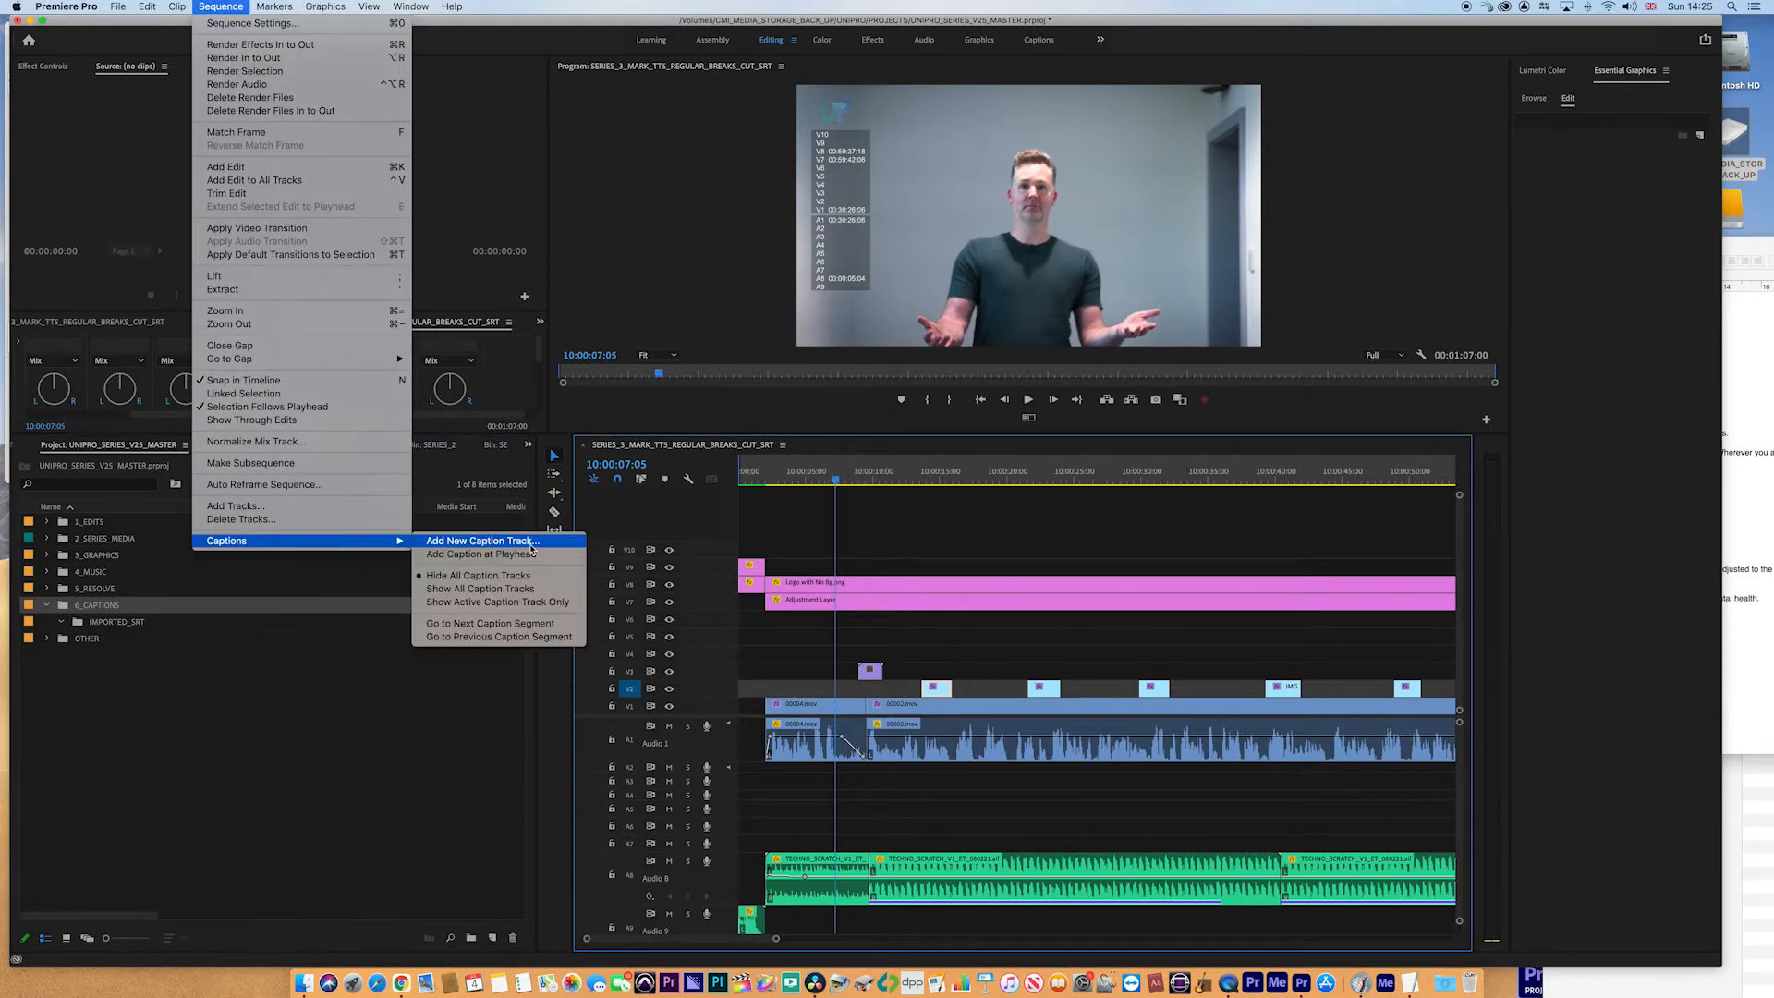
{"action": "left_click", "coordinate": [532, 550]}
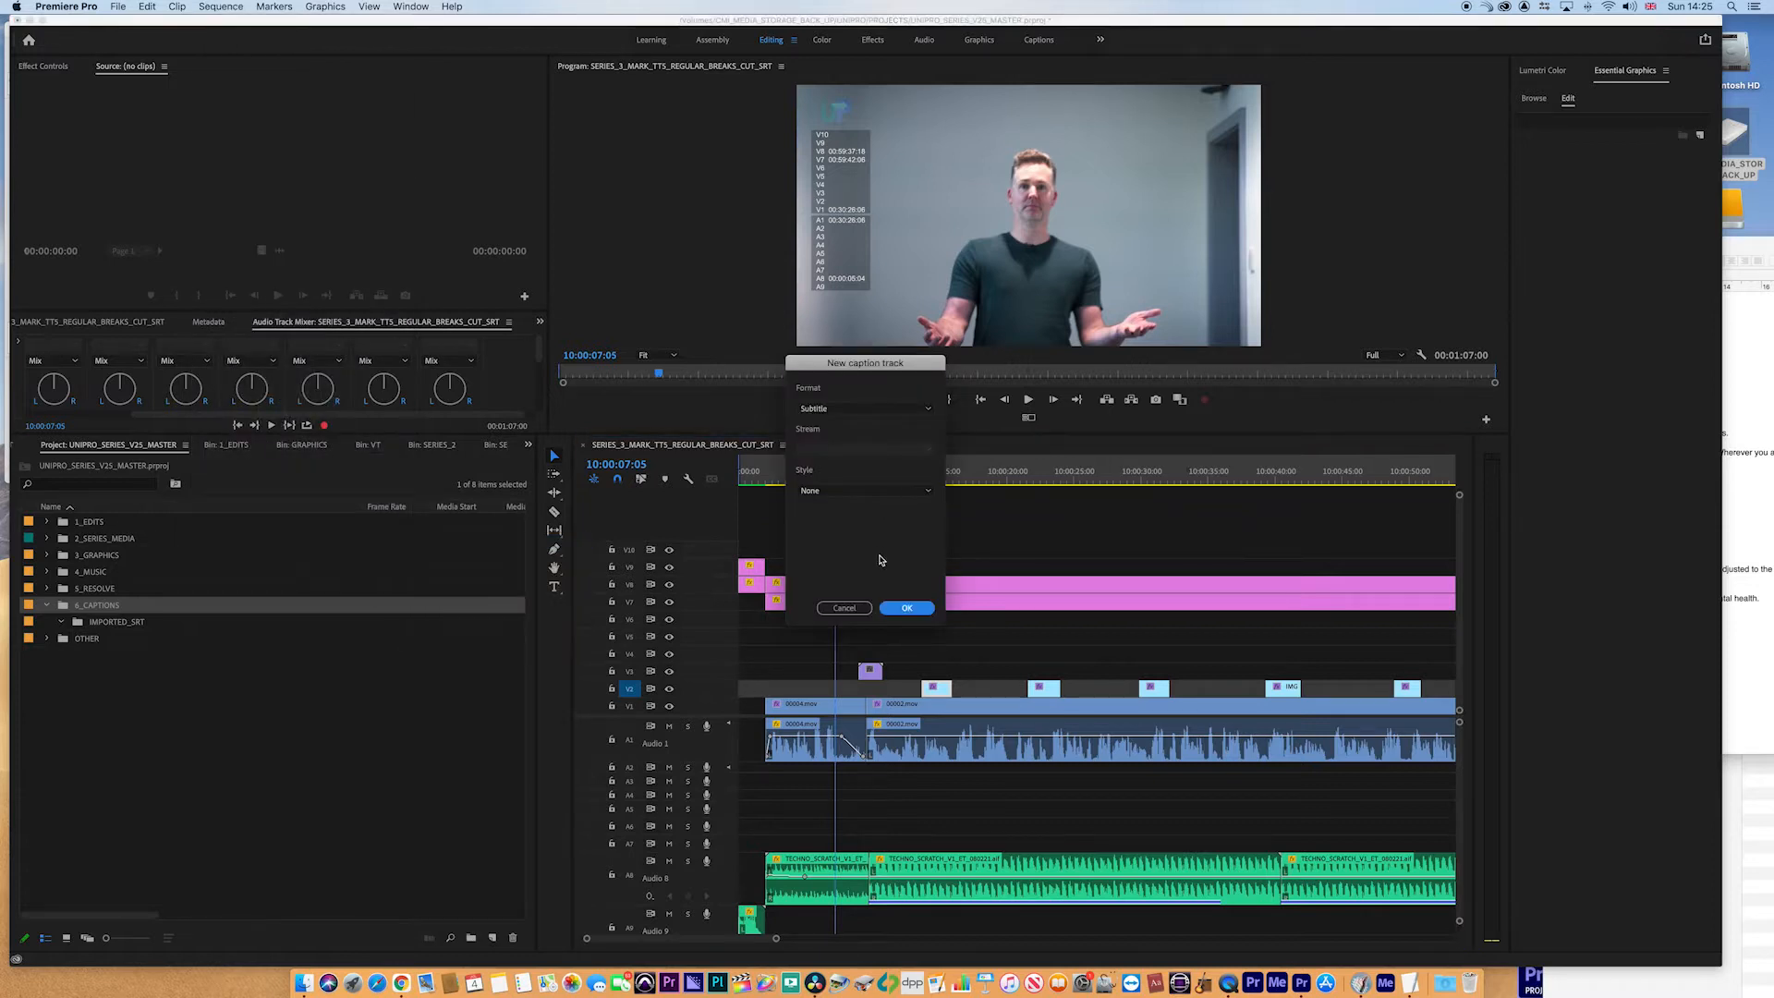
{"action": "left_click", "coordinate": [857, 410]}
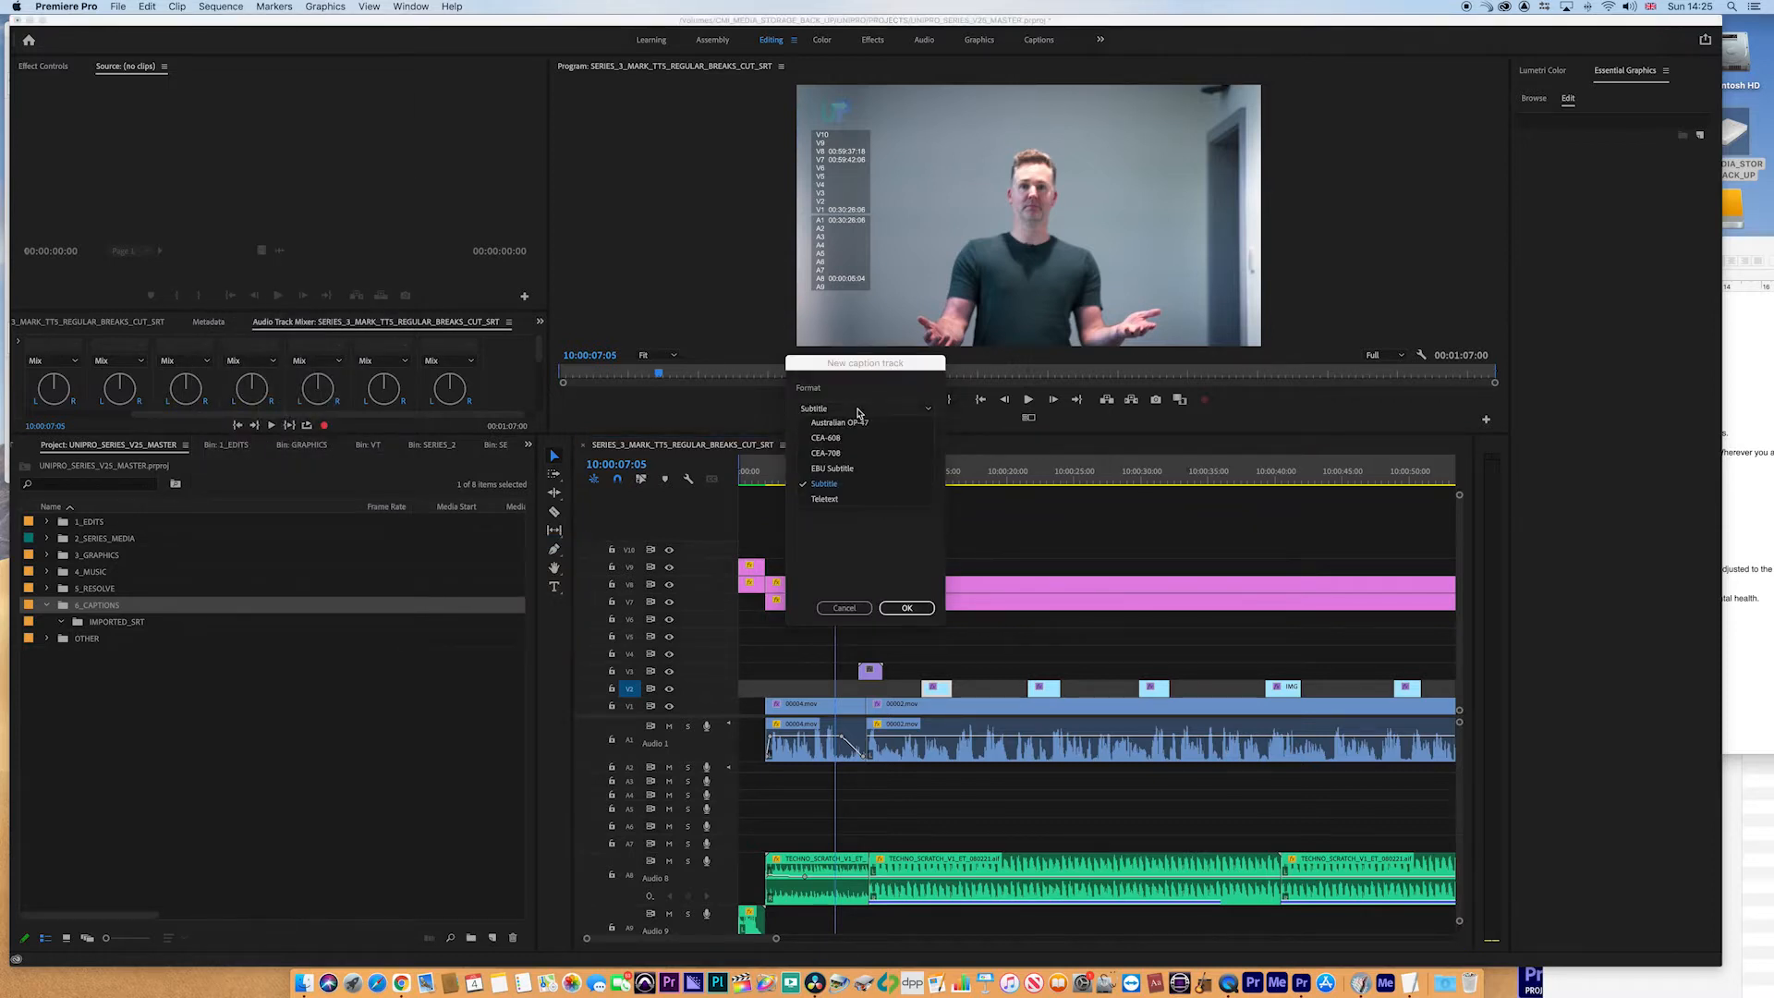
{"action": "left_click", "coordinate": [869, 489]}
{"action": "left_click", "coordinate": [864, 491]}
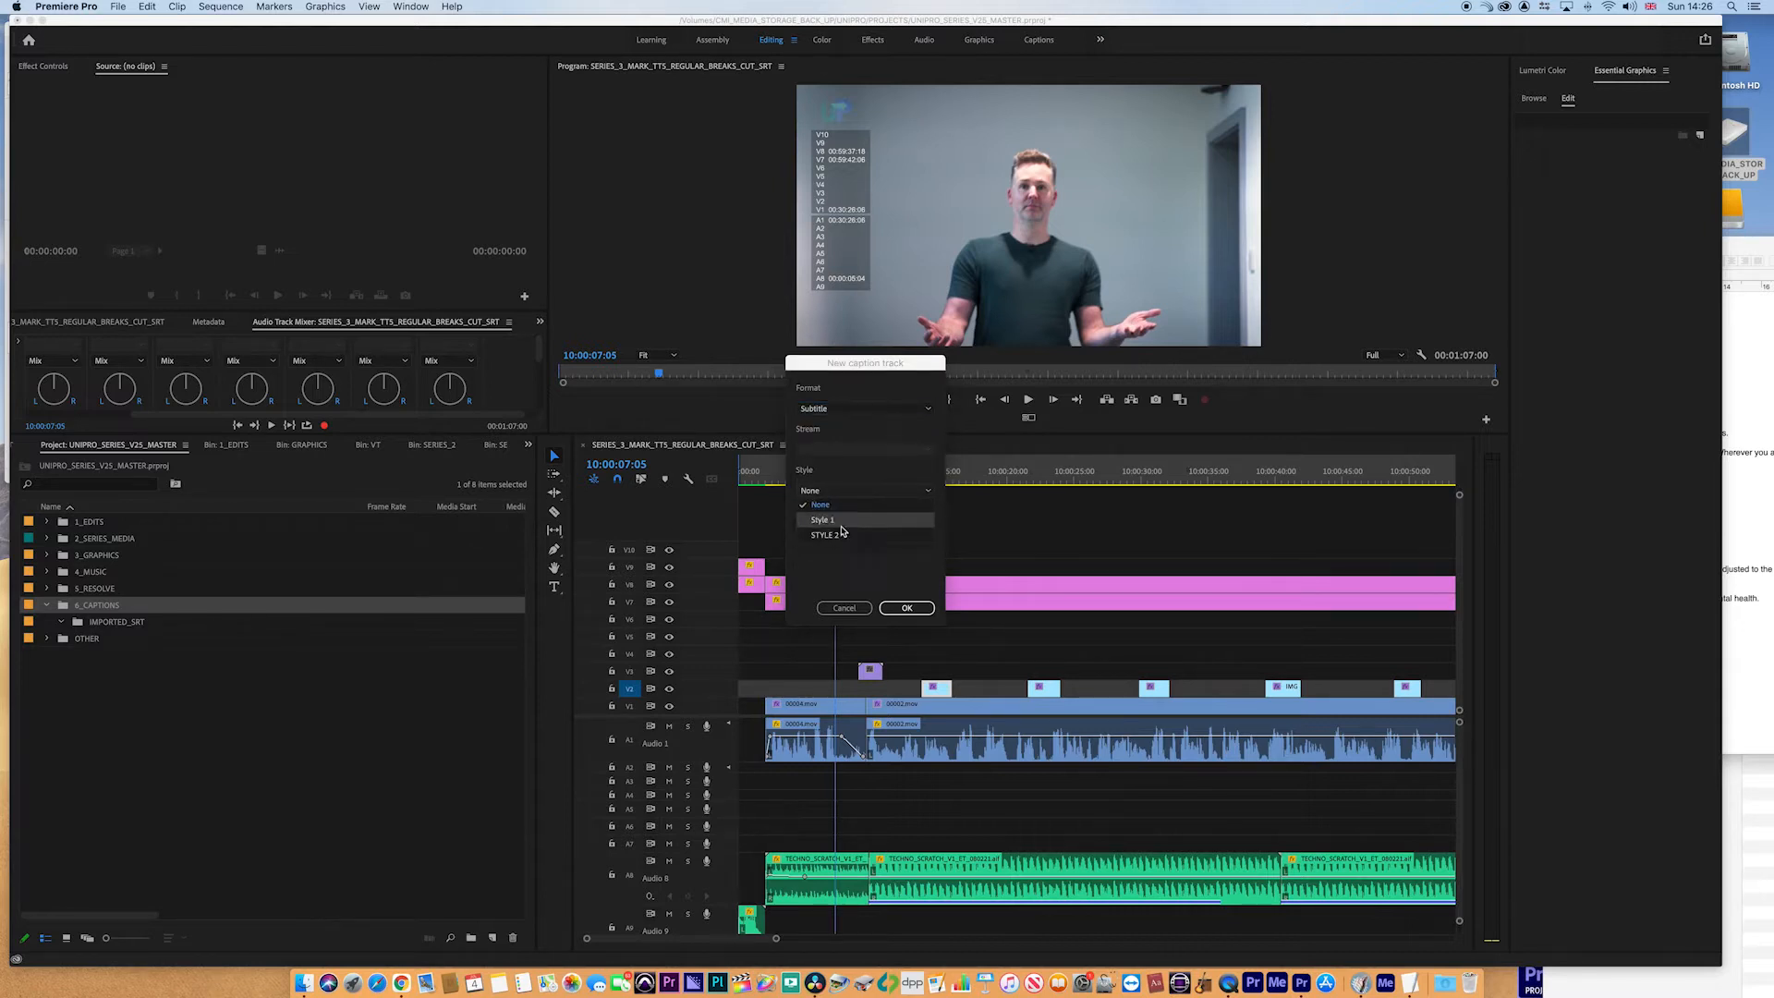
{"action": "left_click", "coordinate": [836, 504]}
{"action": "left_click", "coordinate": [907, 607]}
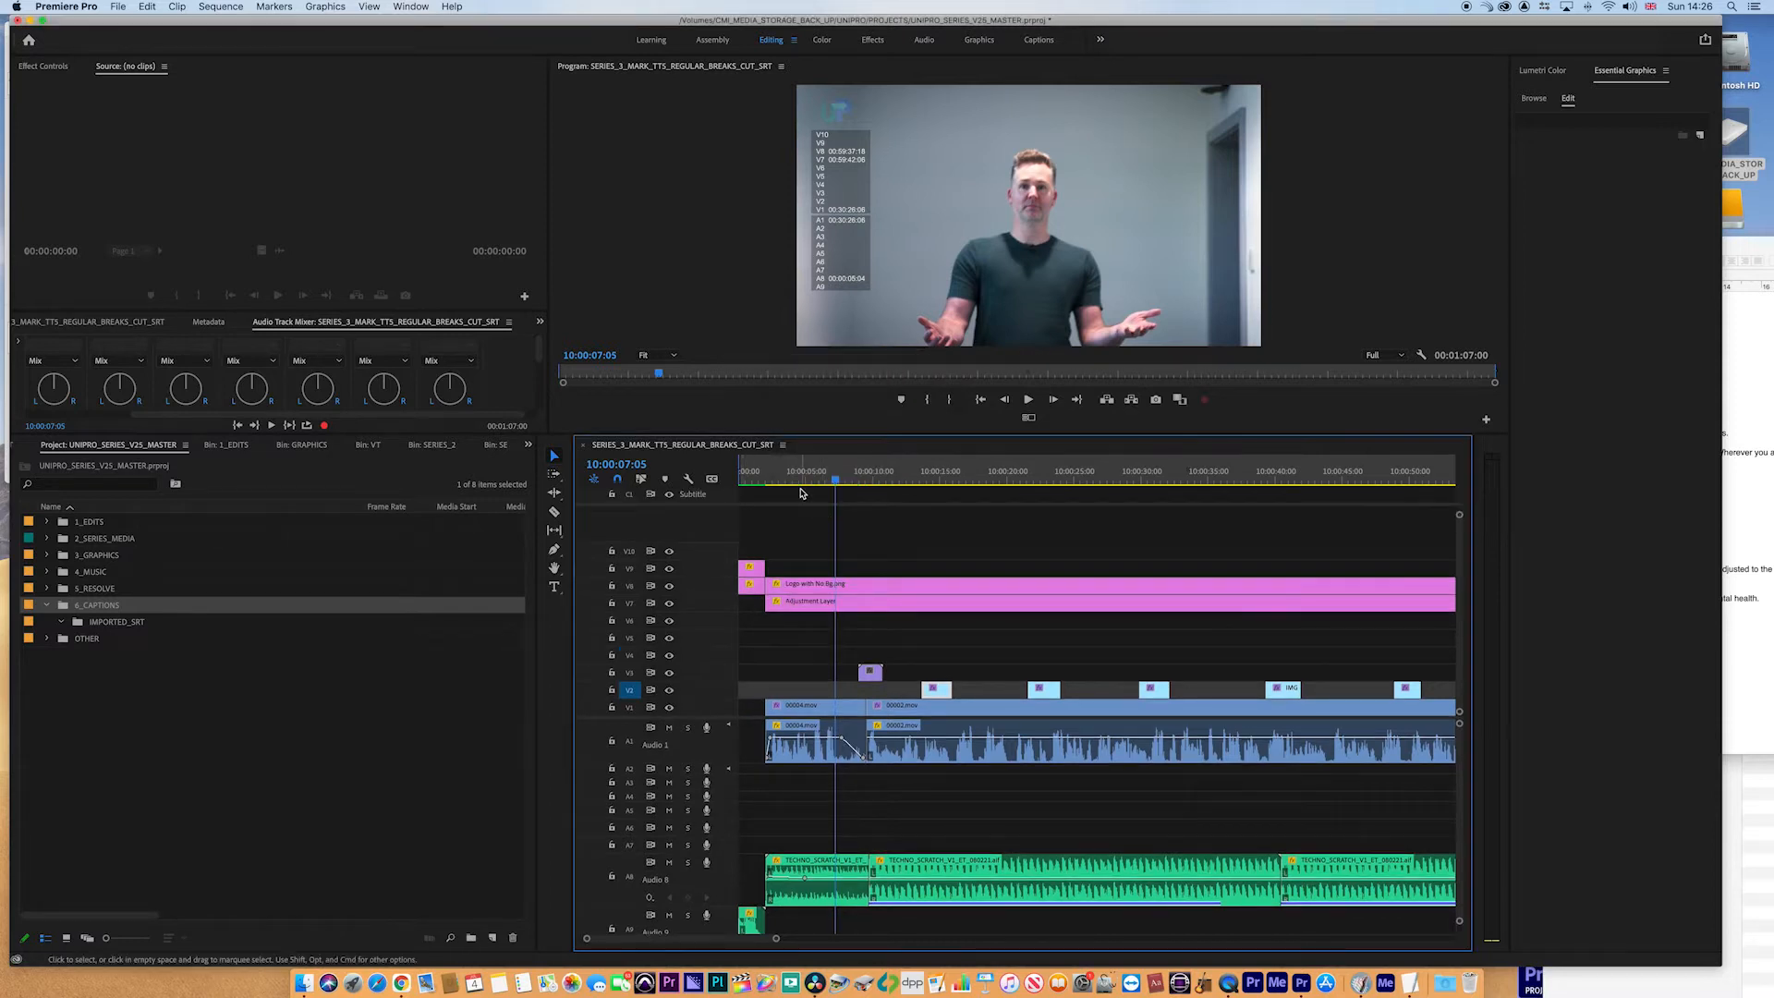
- Switch to the Captions workspace
{"action": "key", "text": "Left"}
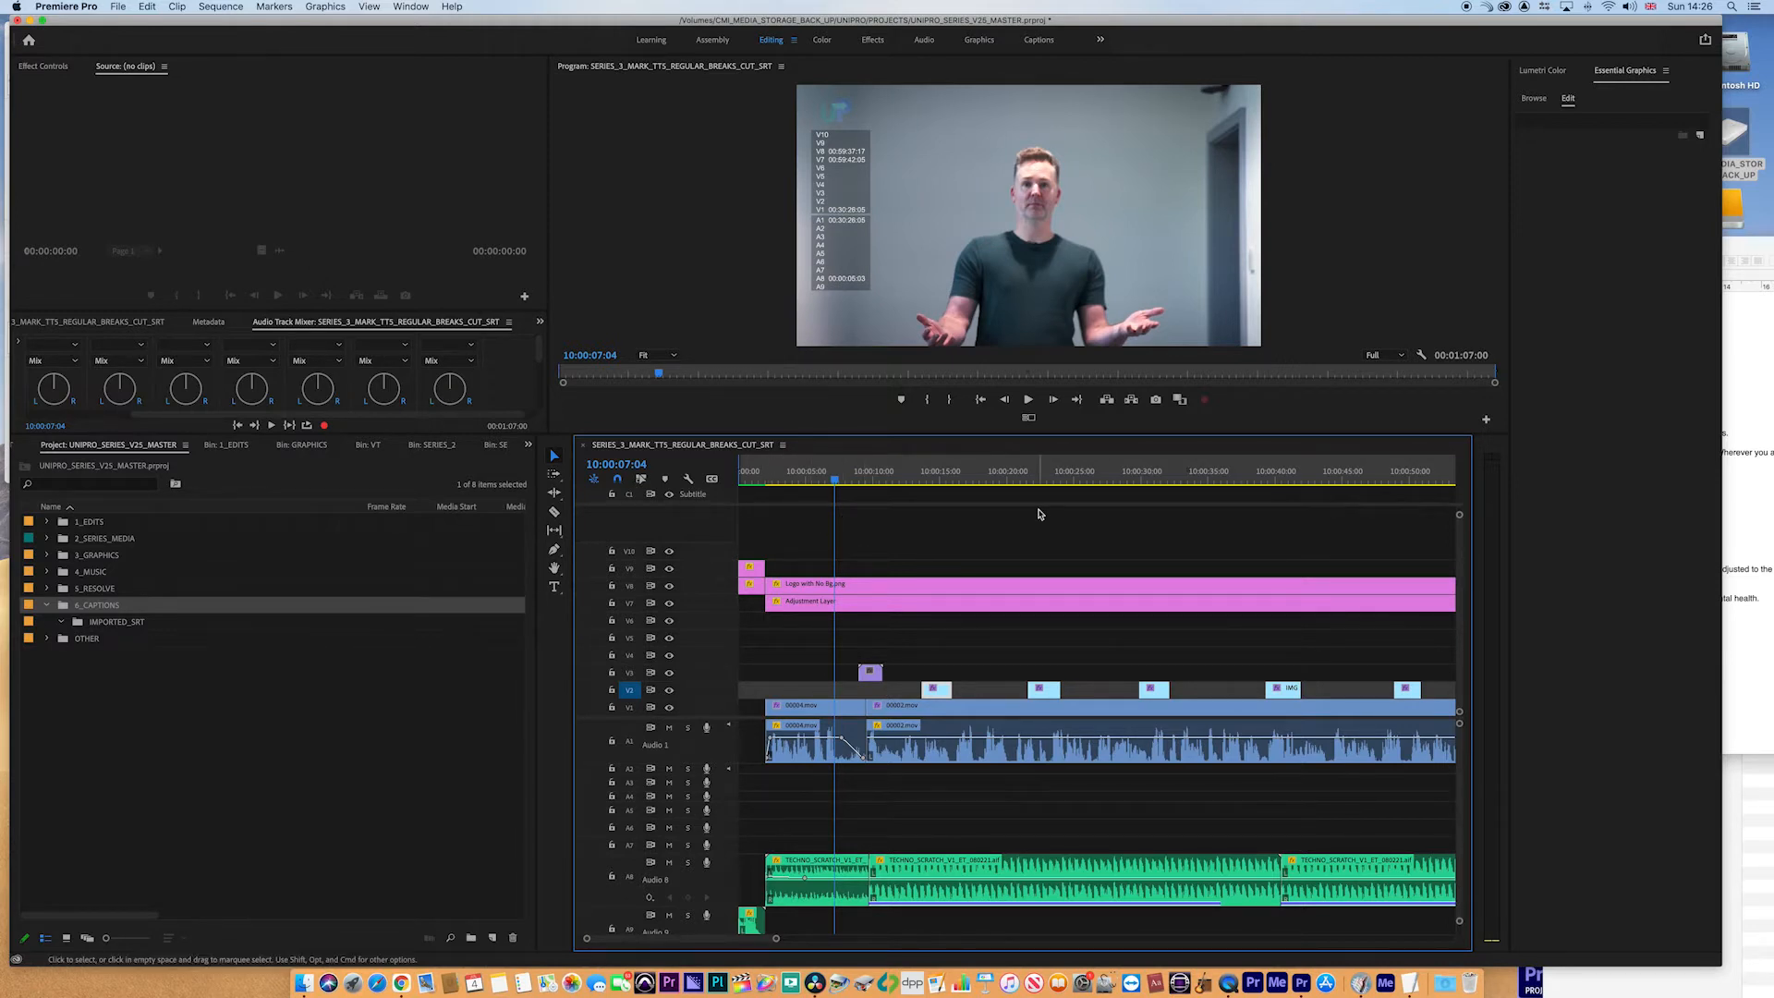
{"action": "key", "text": "minus"}
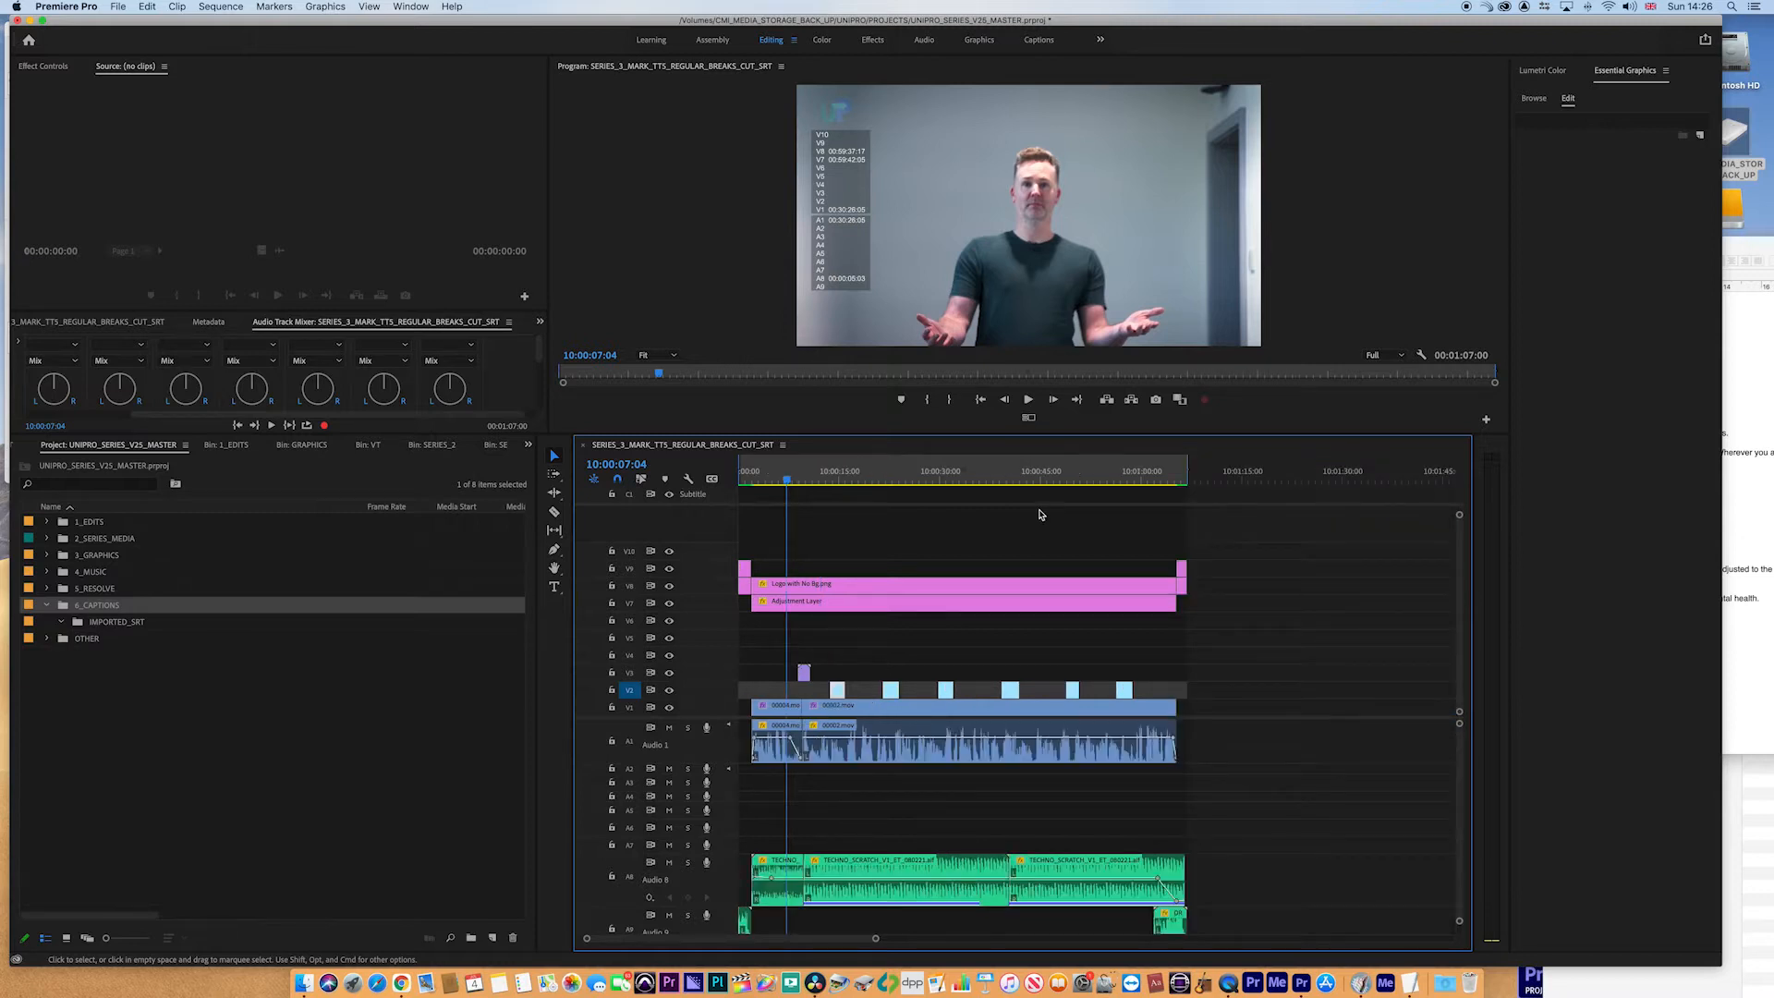
{"action": "key", "text": "equal"}
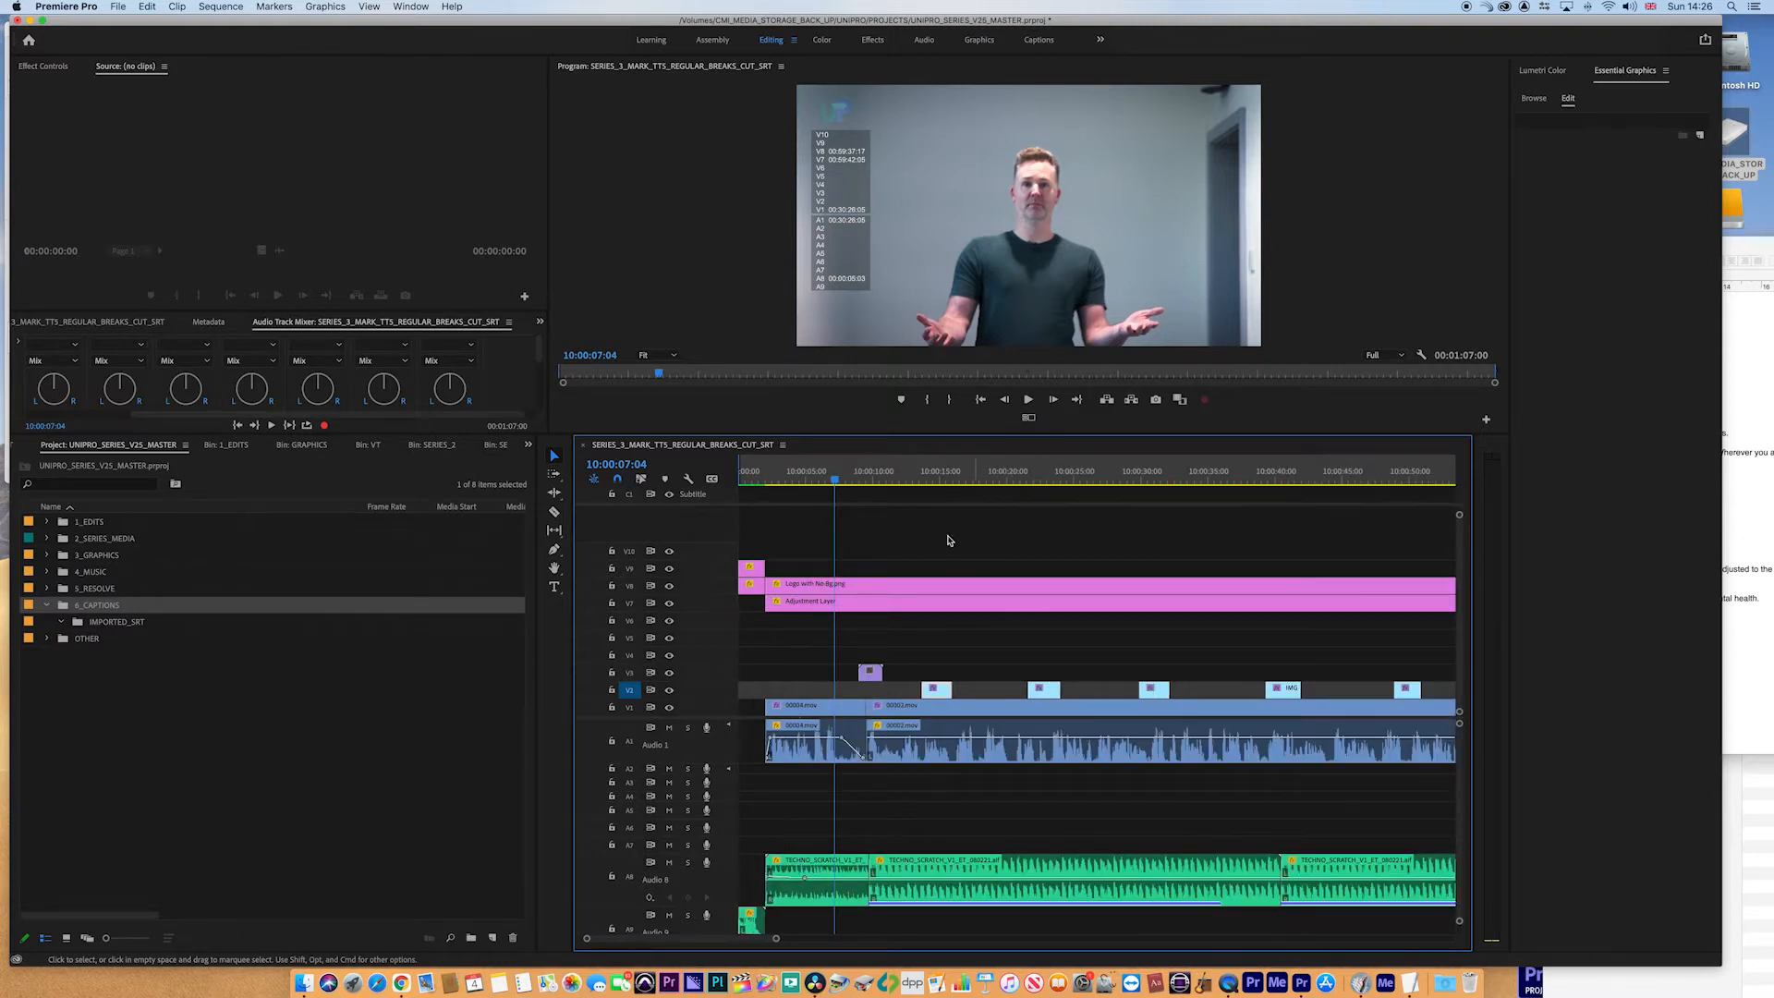
{"action": "left_click_drag", "start_coordinate": [829, 475], "coordinate": [817, 533]}
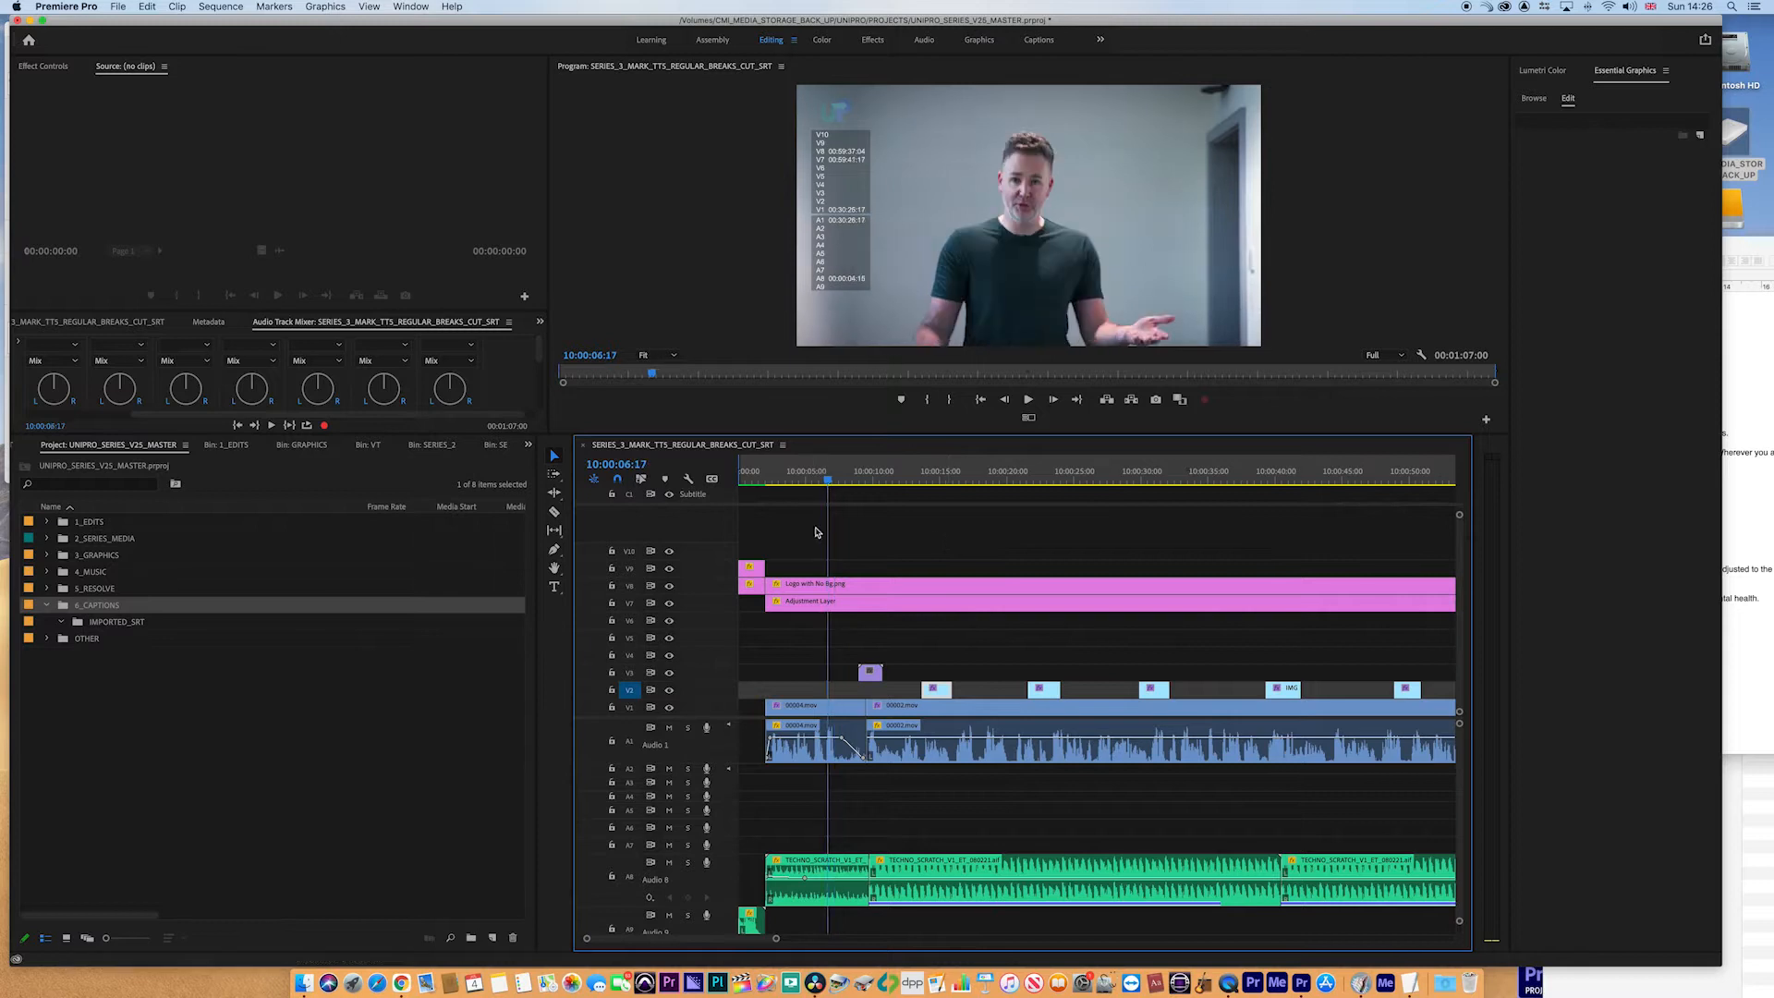
{"action": "left_click", "coordinate": [1039, 41]}
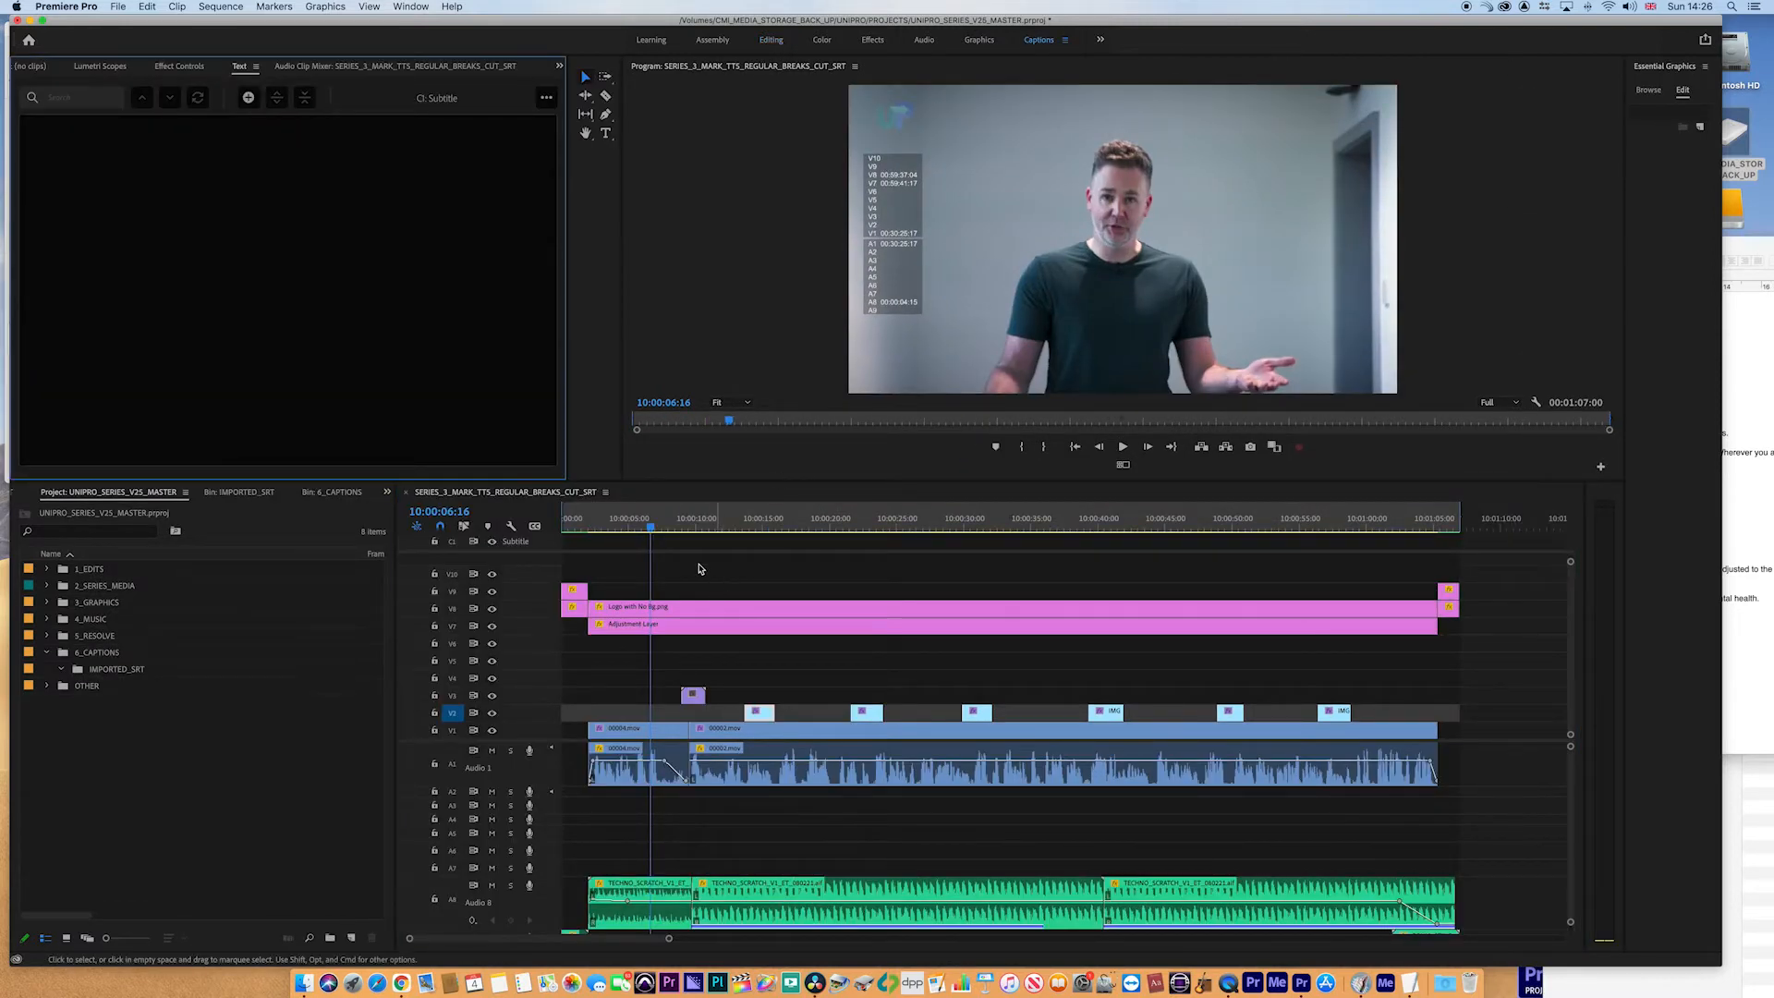
- Mark an In point at 10:00:02:01 where the speech begins and add a new caption there
{"action": "left_click", "coordinate": [605, 530]}
{"action": "left_click_drag", "start_coordinate": [605, 534], "coordinate": [584, 533]}
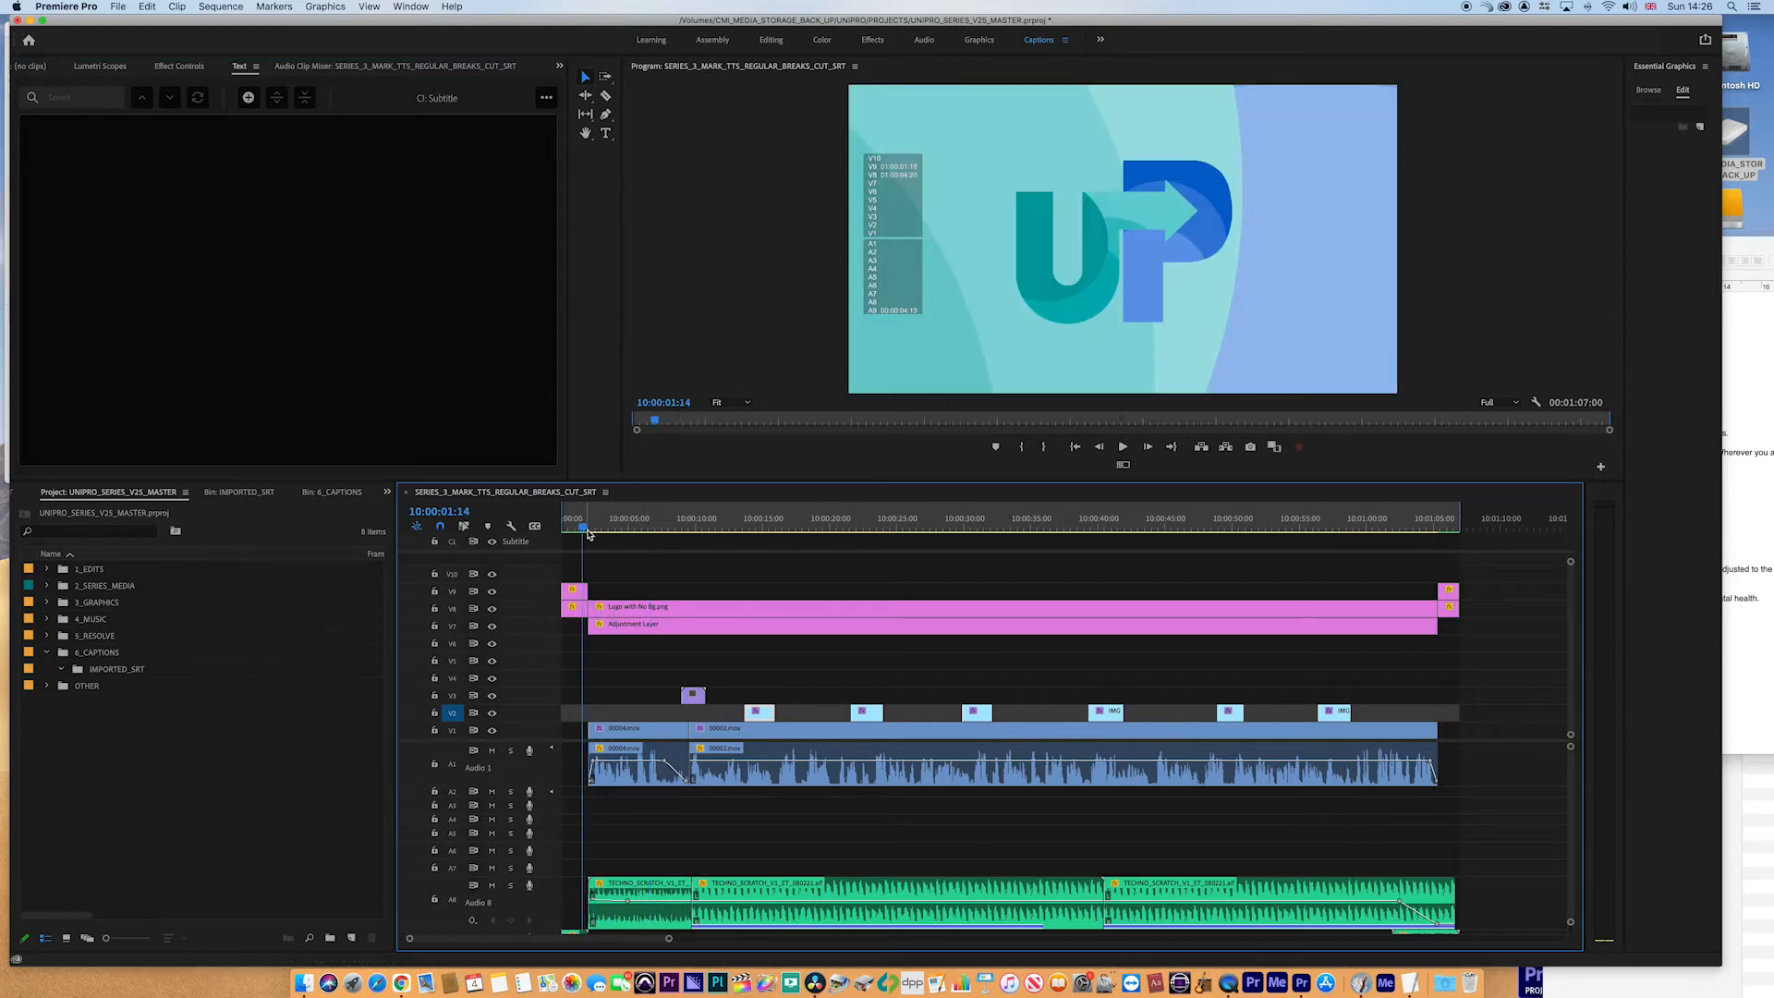
{"action": "key", "text": "space"}
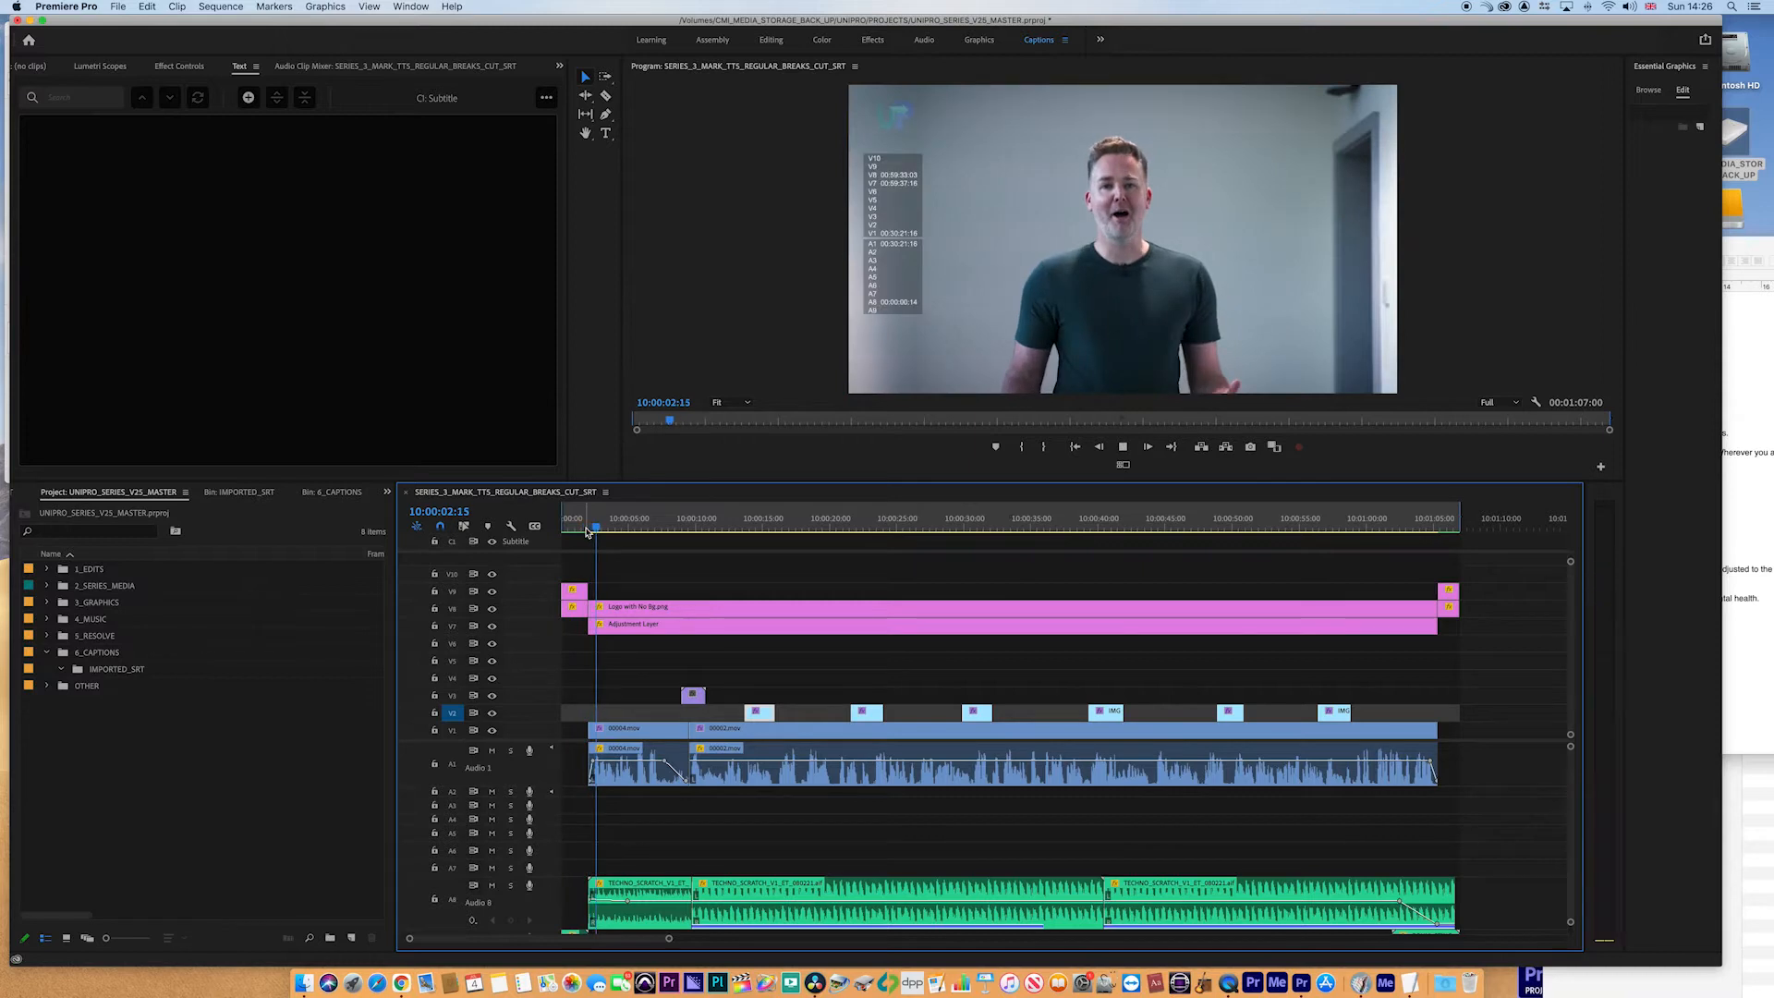
{"action": "left_click", "coordinate": [587, 531]}
{"action": "key", "text": "space"}
{"action": "key", "text": "space"}
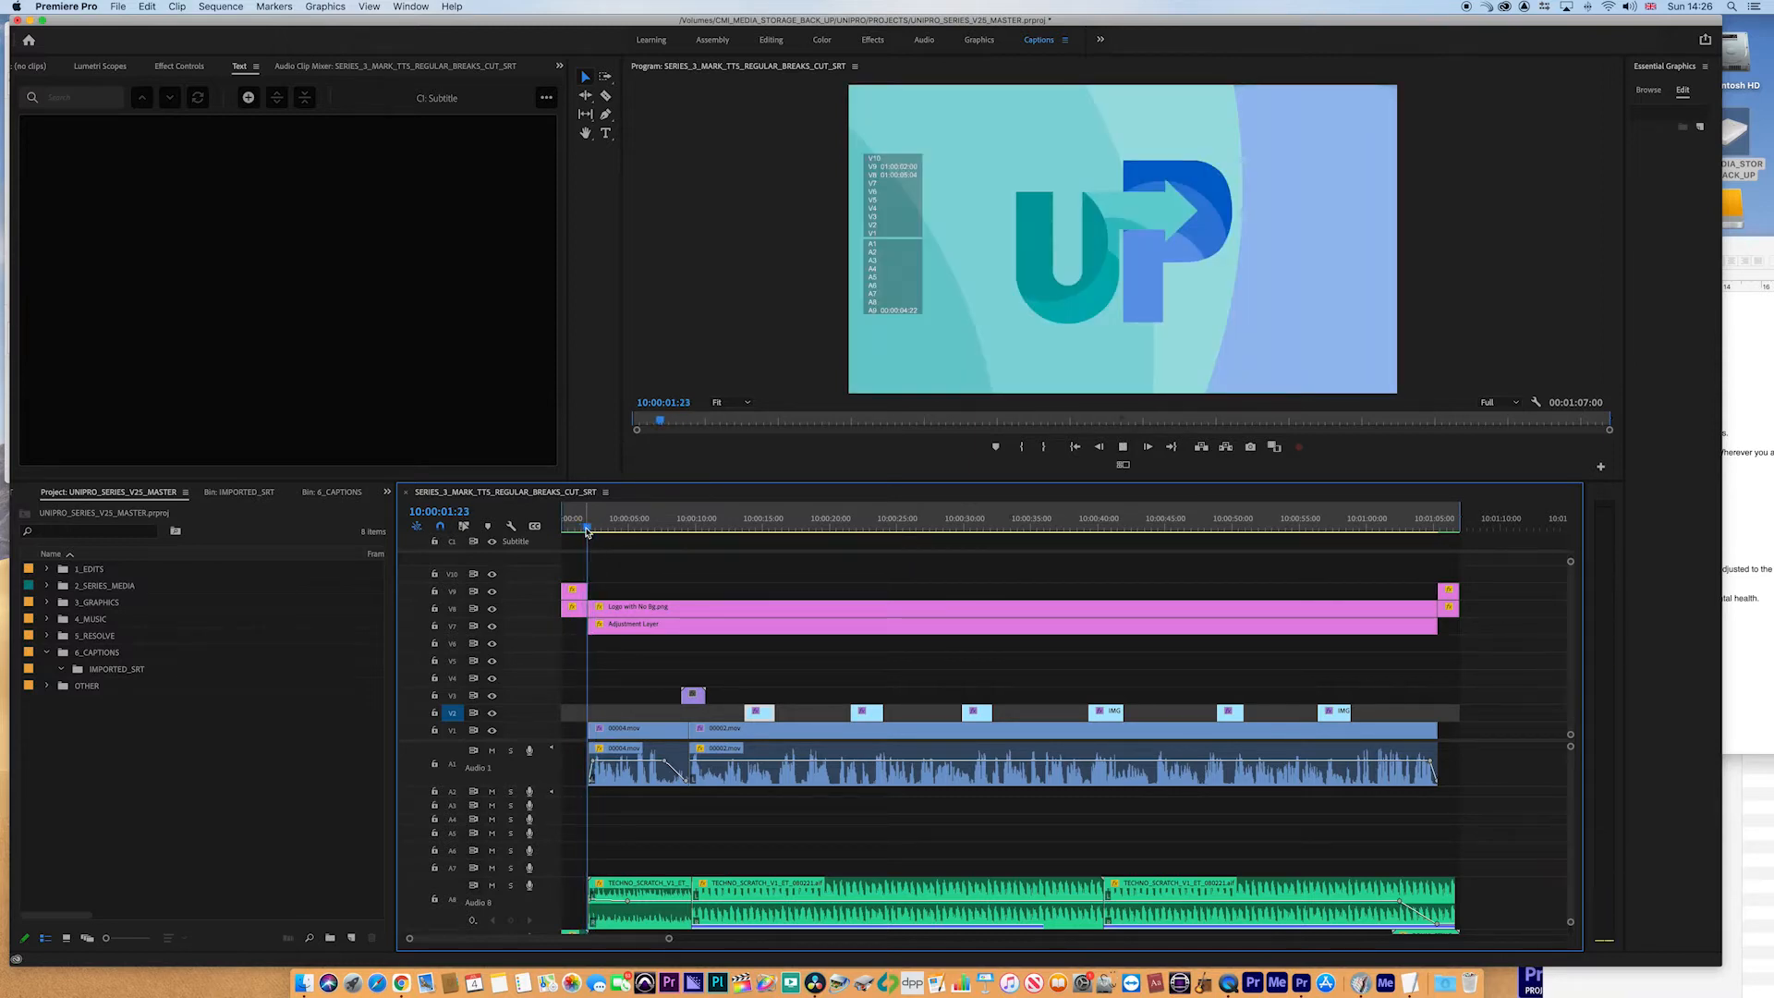
{"action": "key", "text": "Right"}
{"action": "key", "text": "i"}
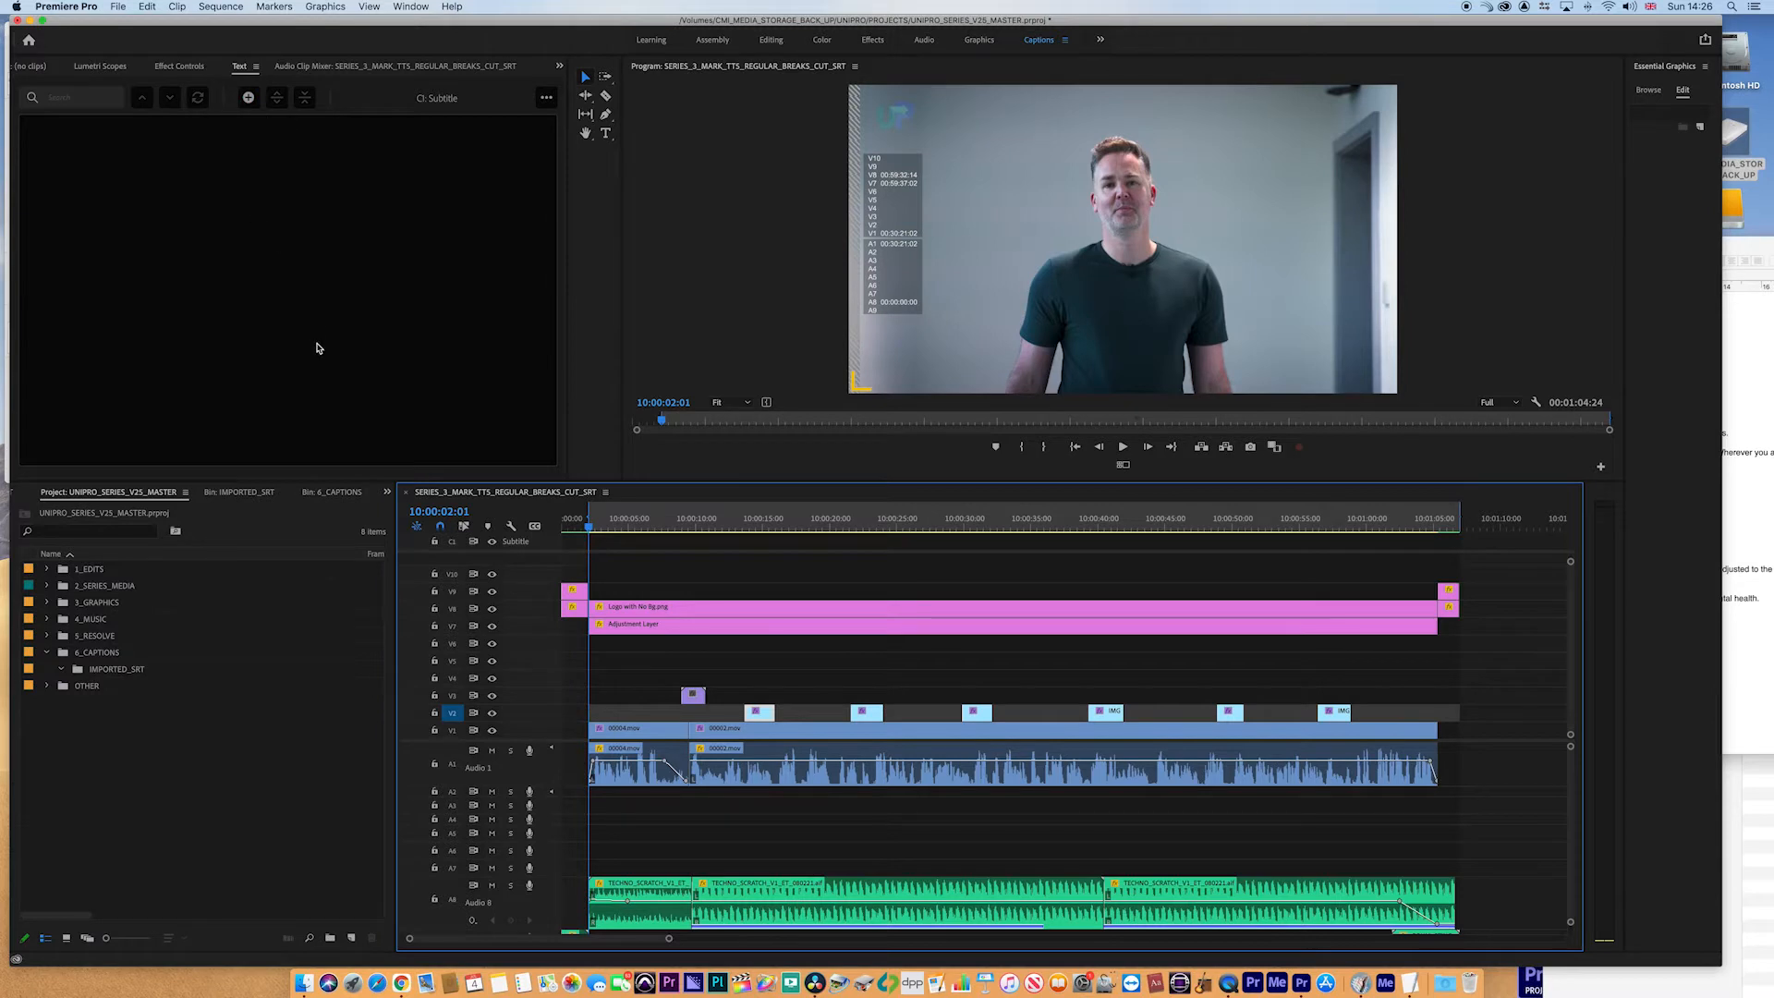
{"action": "left_click", "coordinate": [246, 100]}
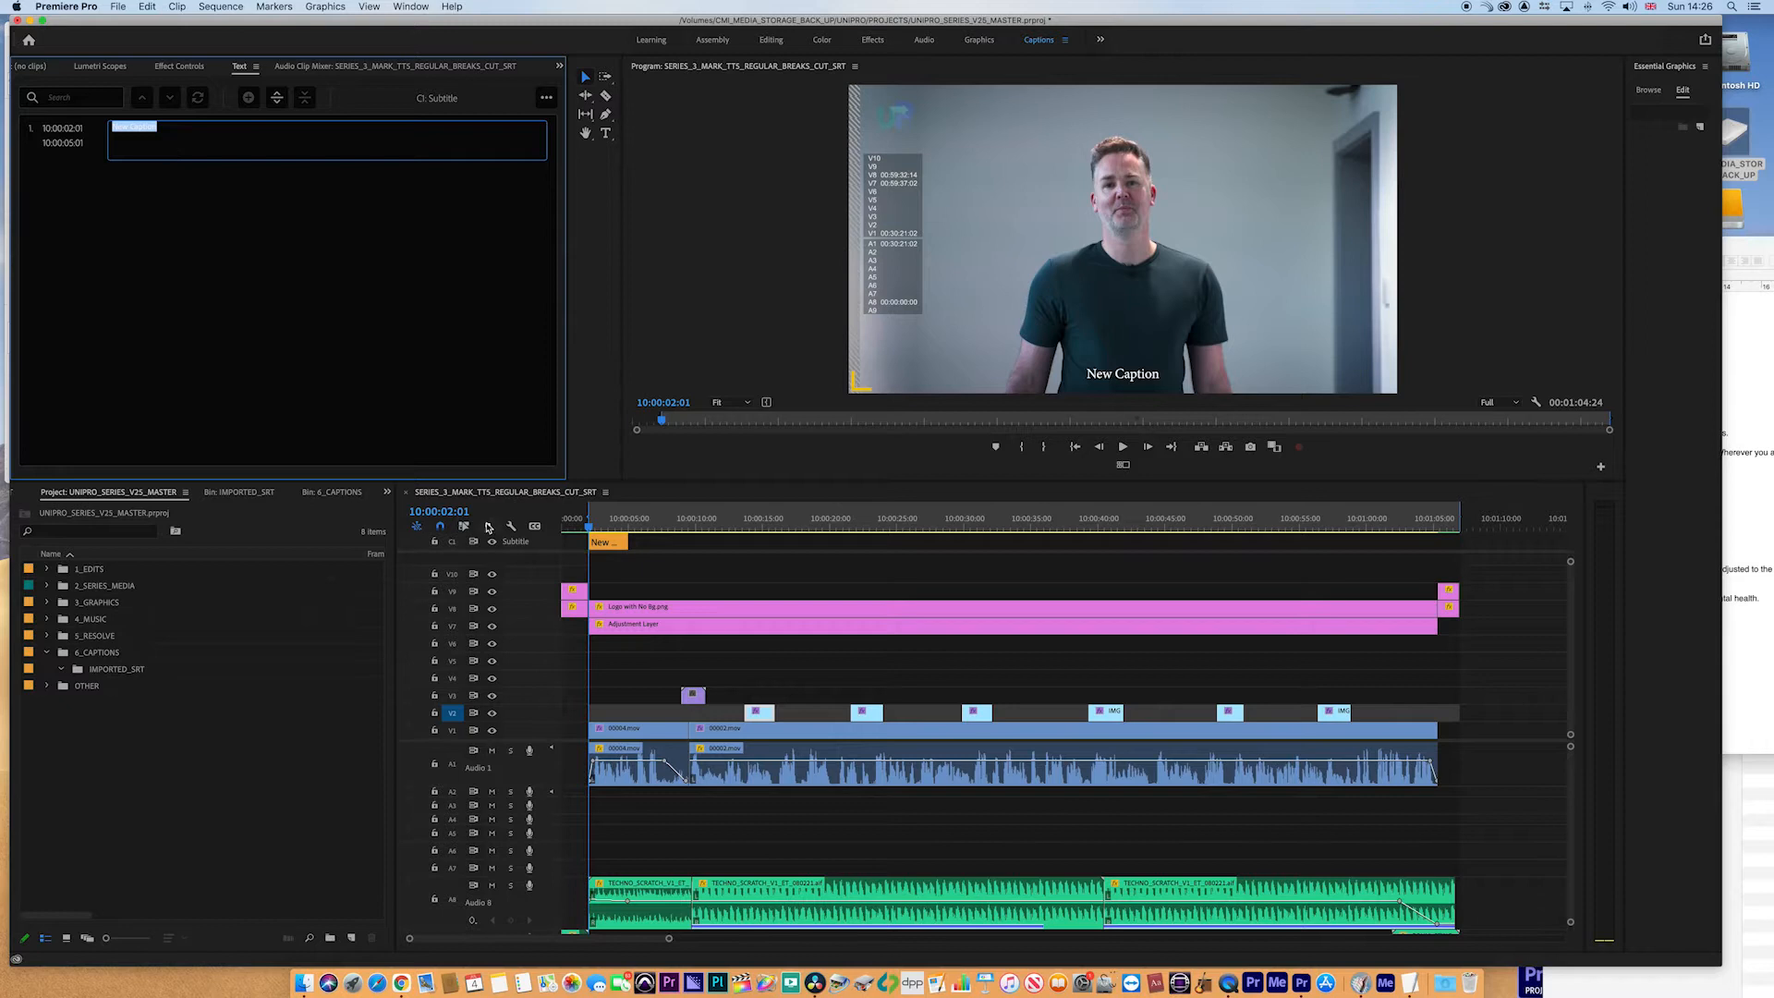
- Extend the new caption's end to the end of the sequence
{"action": "left_click_drag", "start_coordinate": [630, 544], "coordinate": [1439, 559]}
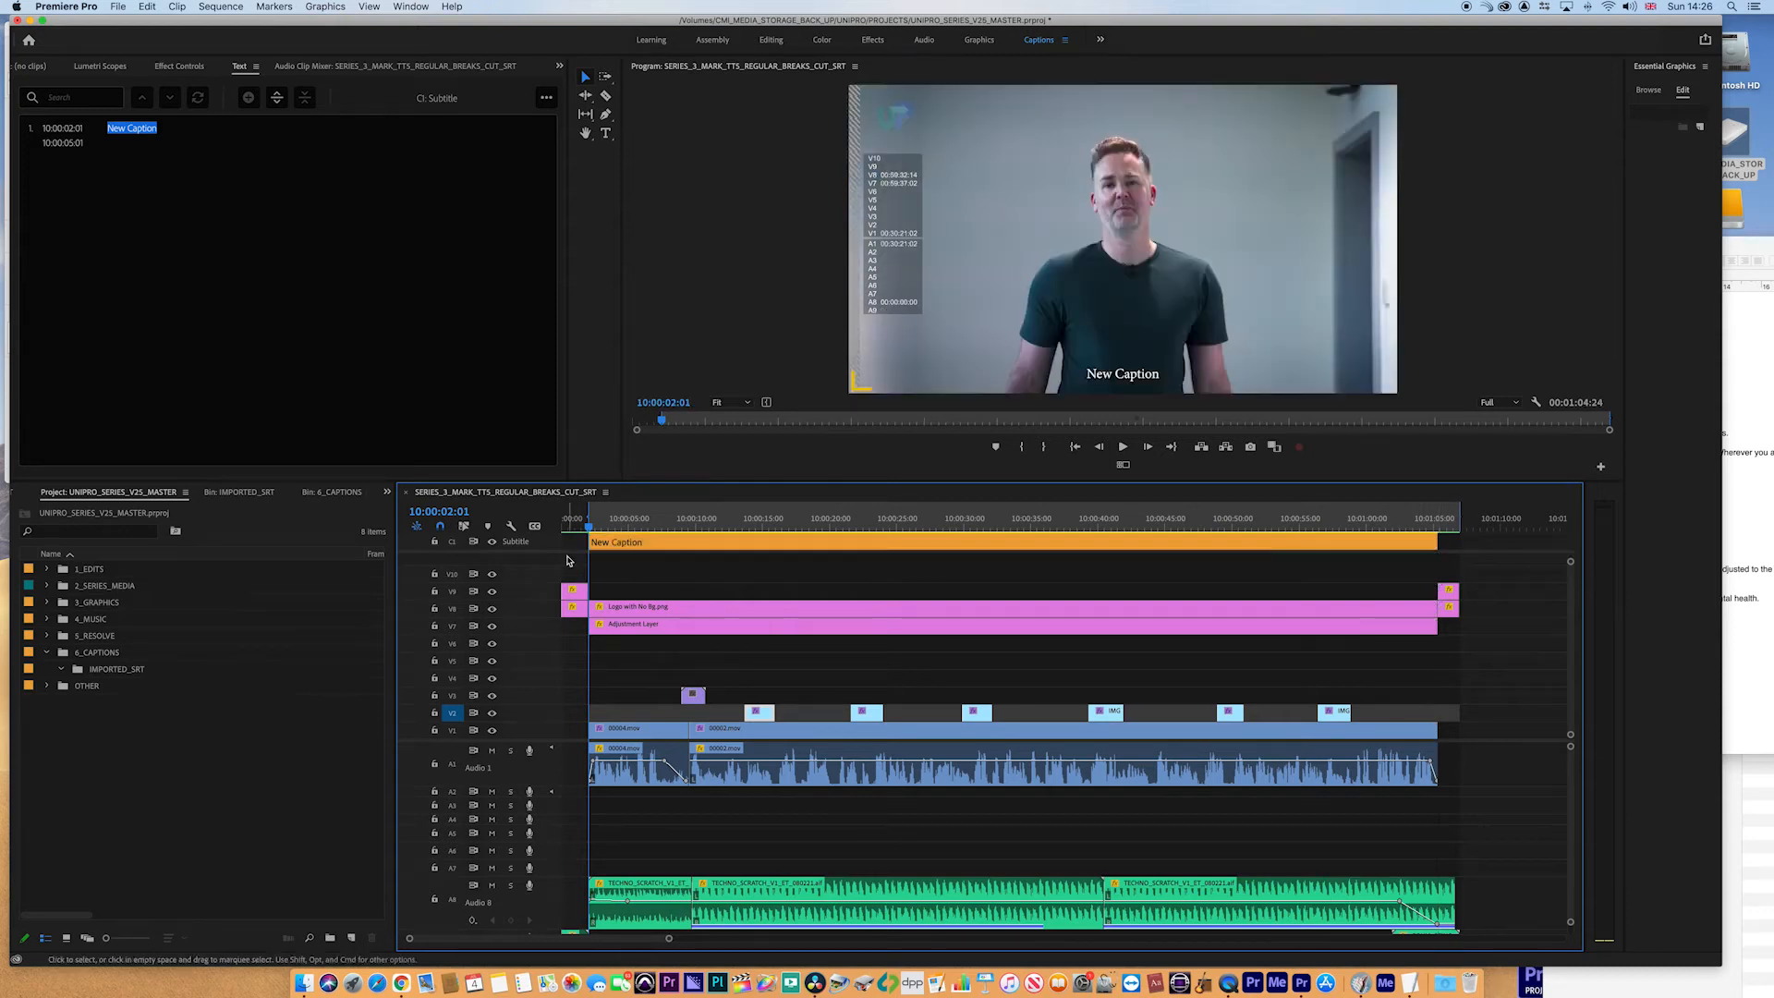
{"action": "left_click", "coordinate": [602, 529]}
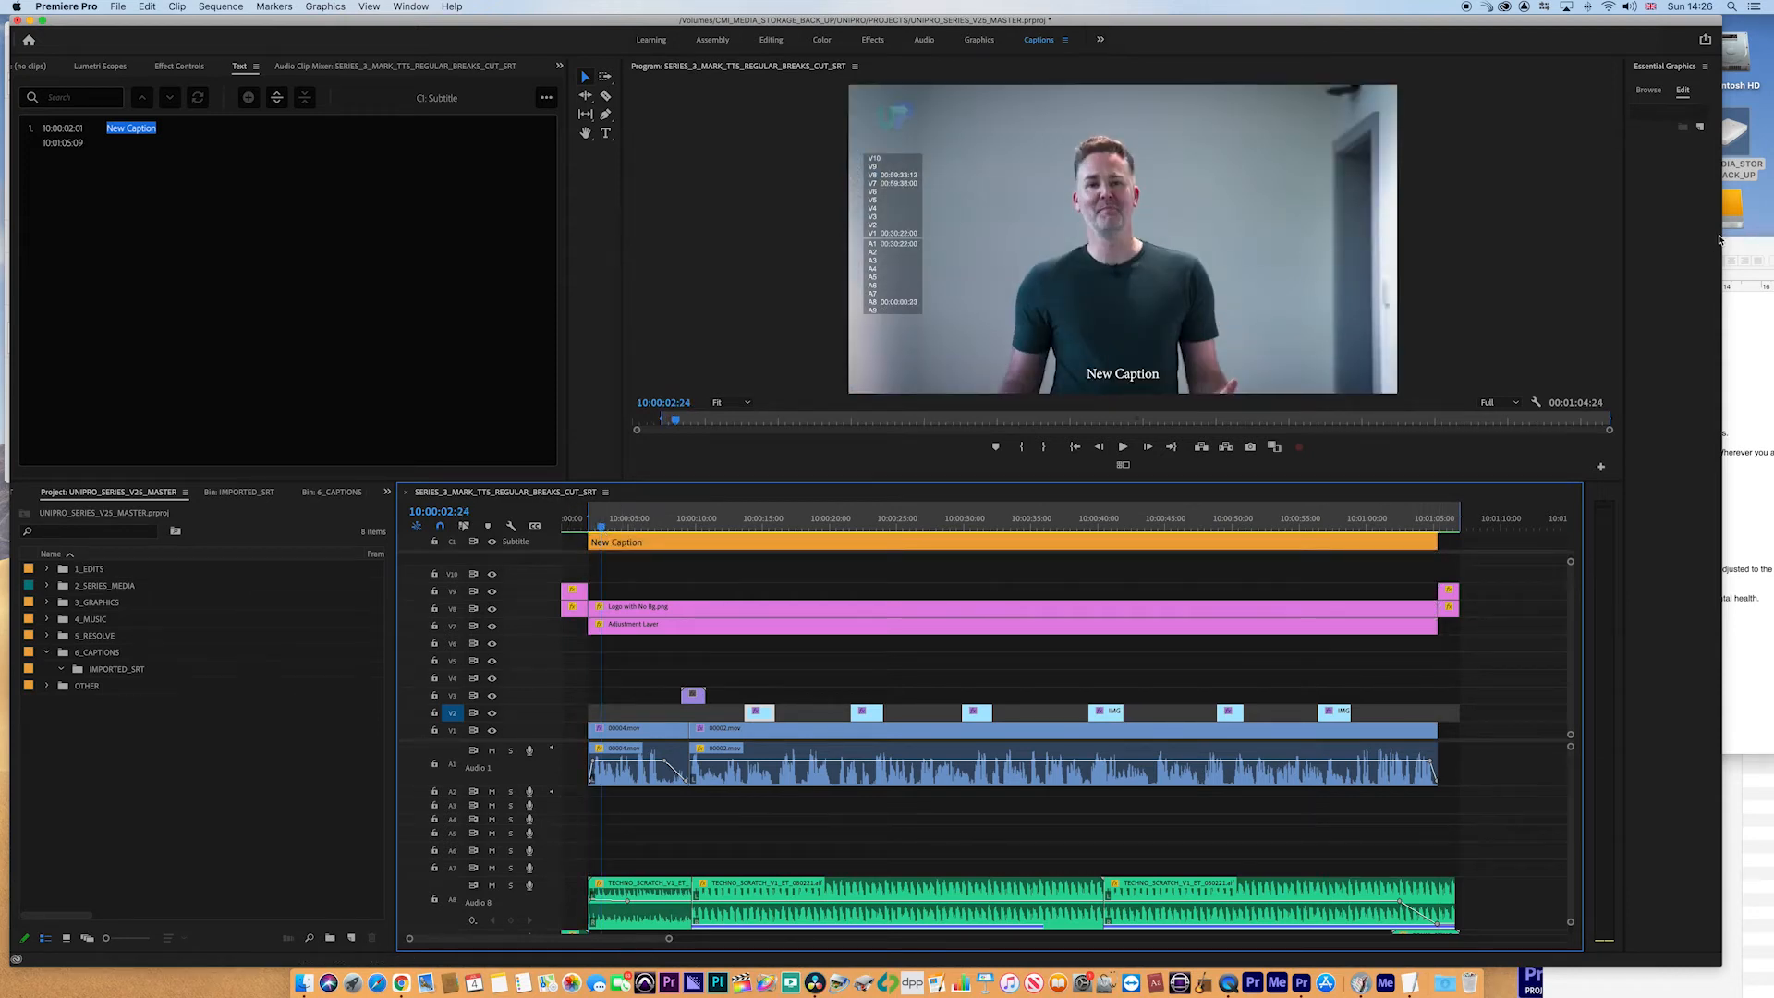
- Copy the script's first line and paste it as the caption's text, replacing New Caption
{"action": "left_click", "coordinate": [1758, 253]}
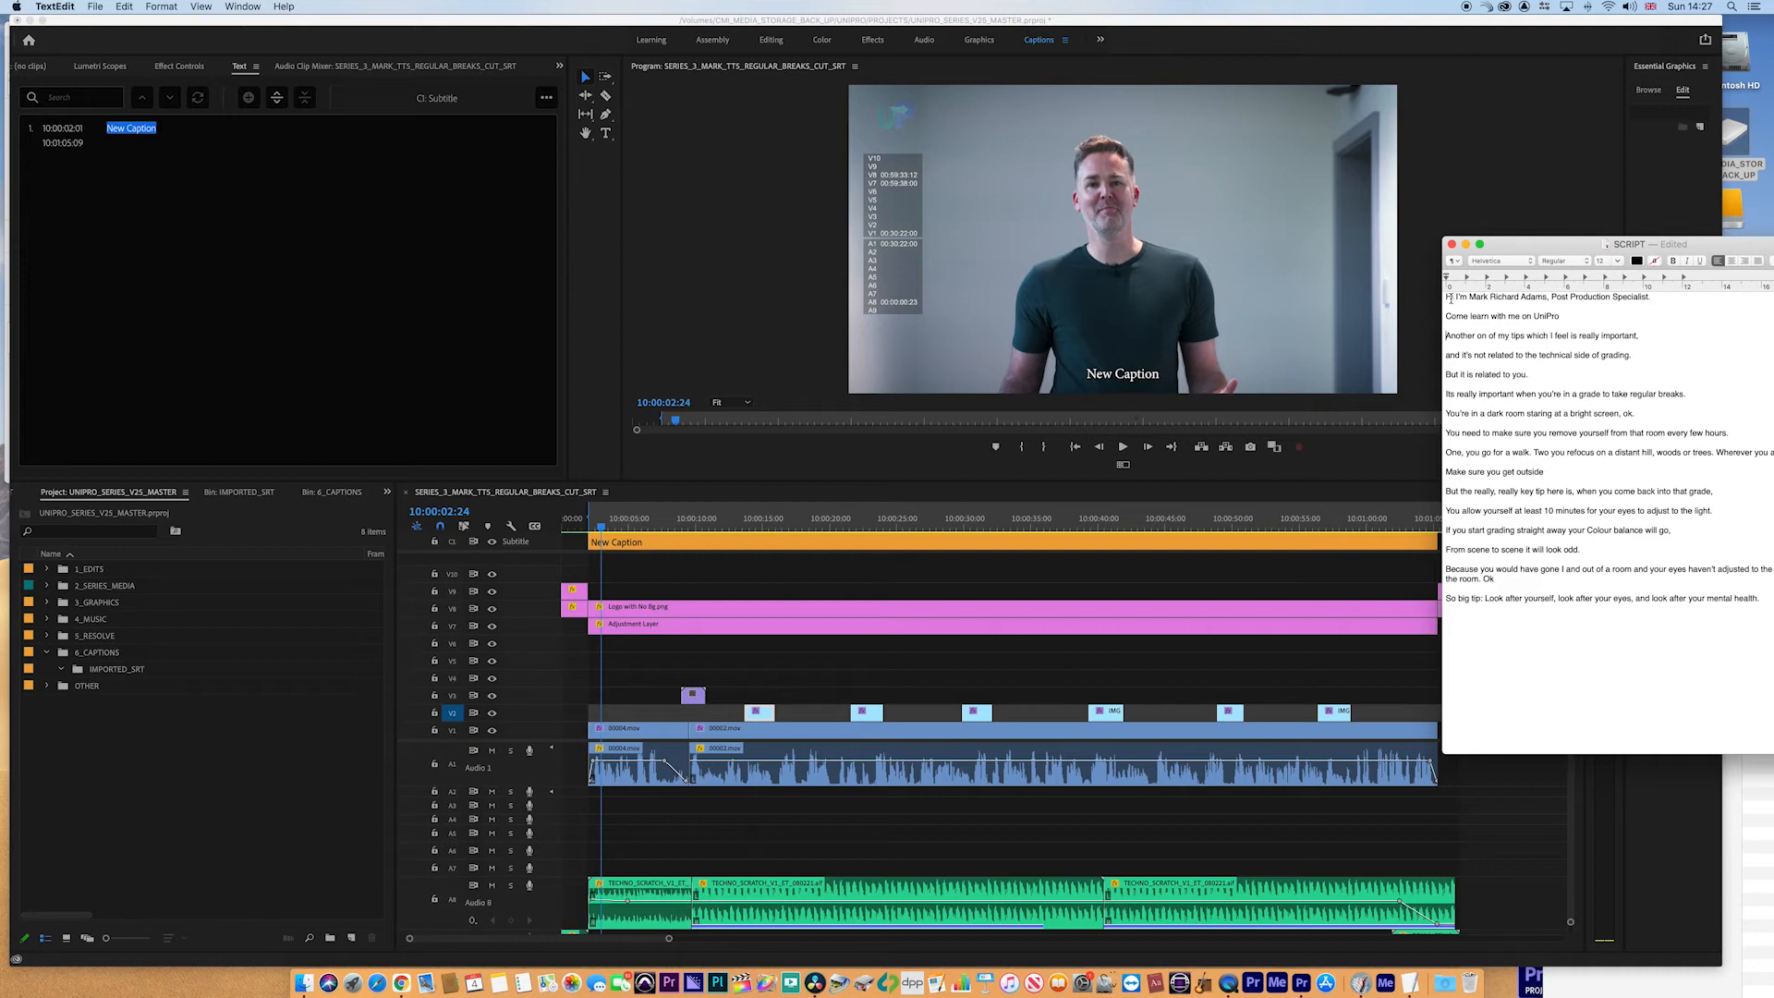
{"action": "left_click_drag", "start_coordinate": [1447, 298], "coordinate": [1654, 296]}
{"action": "key", "text": "super+c"}
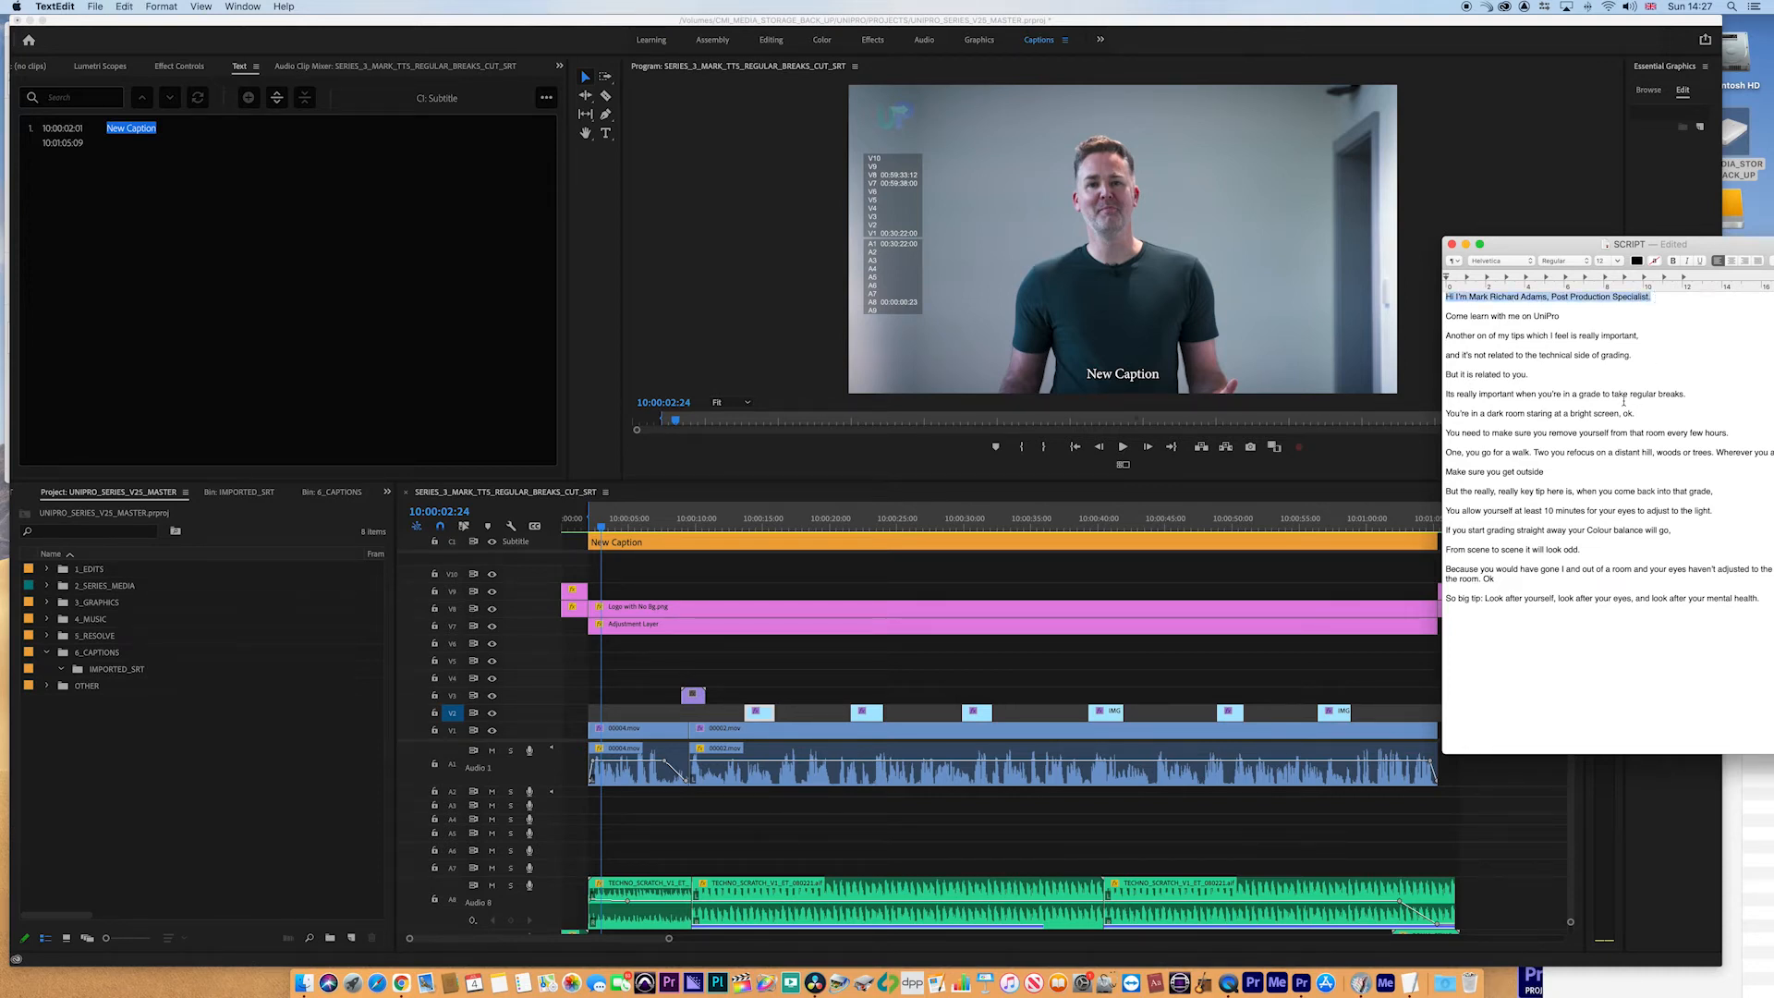
{"action": "double_click", "coordinate": [130, 127]}
{"action": "key", "text": "super+v"}
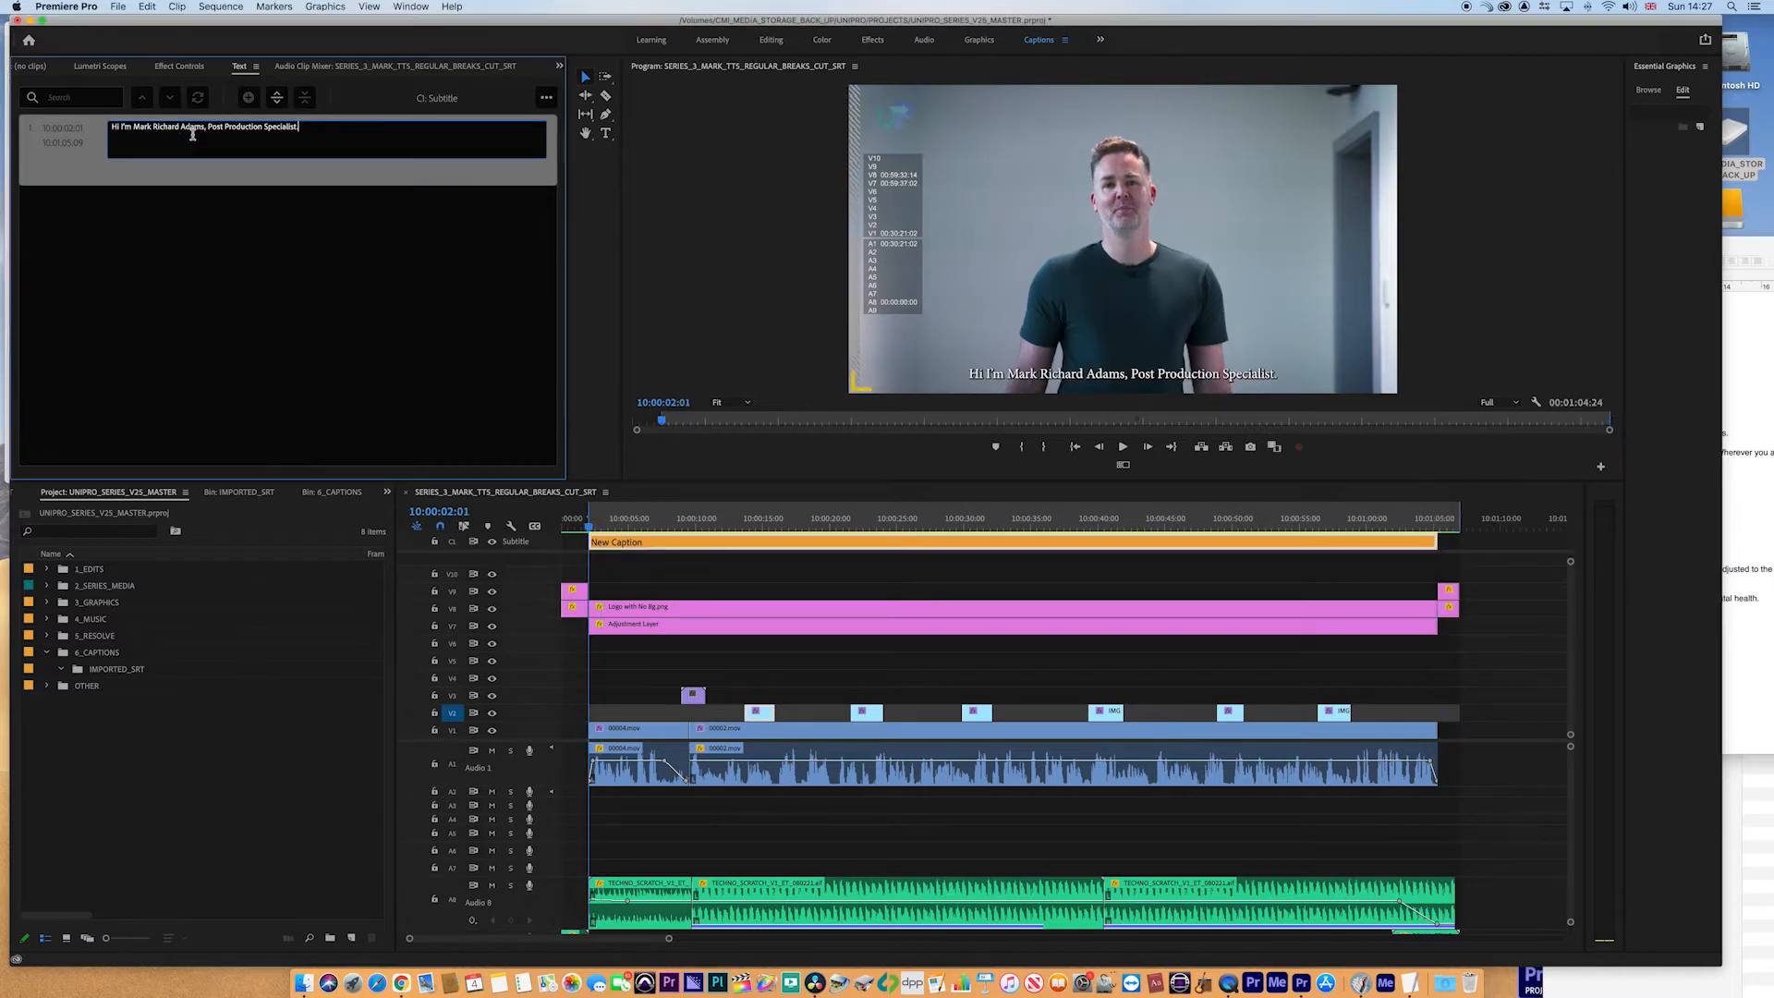
- Play back the start of the sequence to review the first caption
{"action": "left_click", "coordinate": [244, 247]}
{"action": "left_click", "coordinate": [618, 524]}
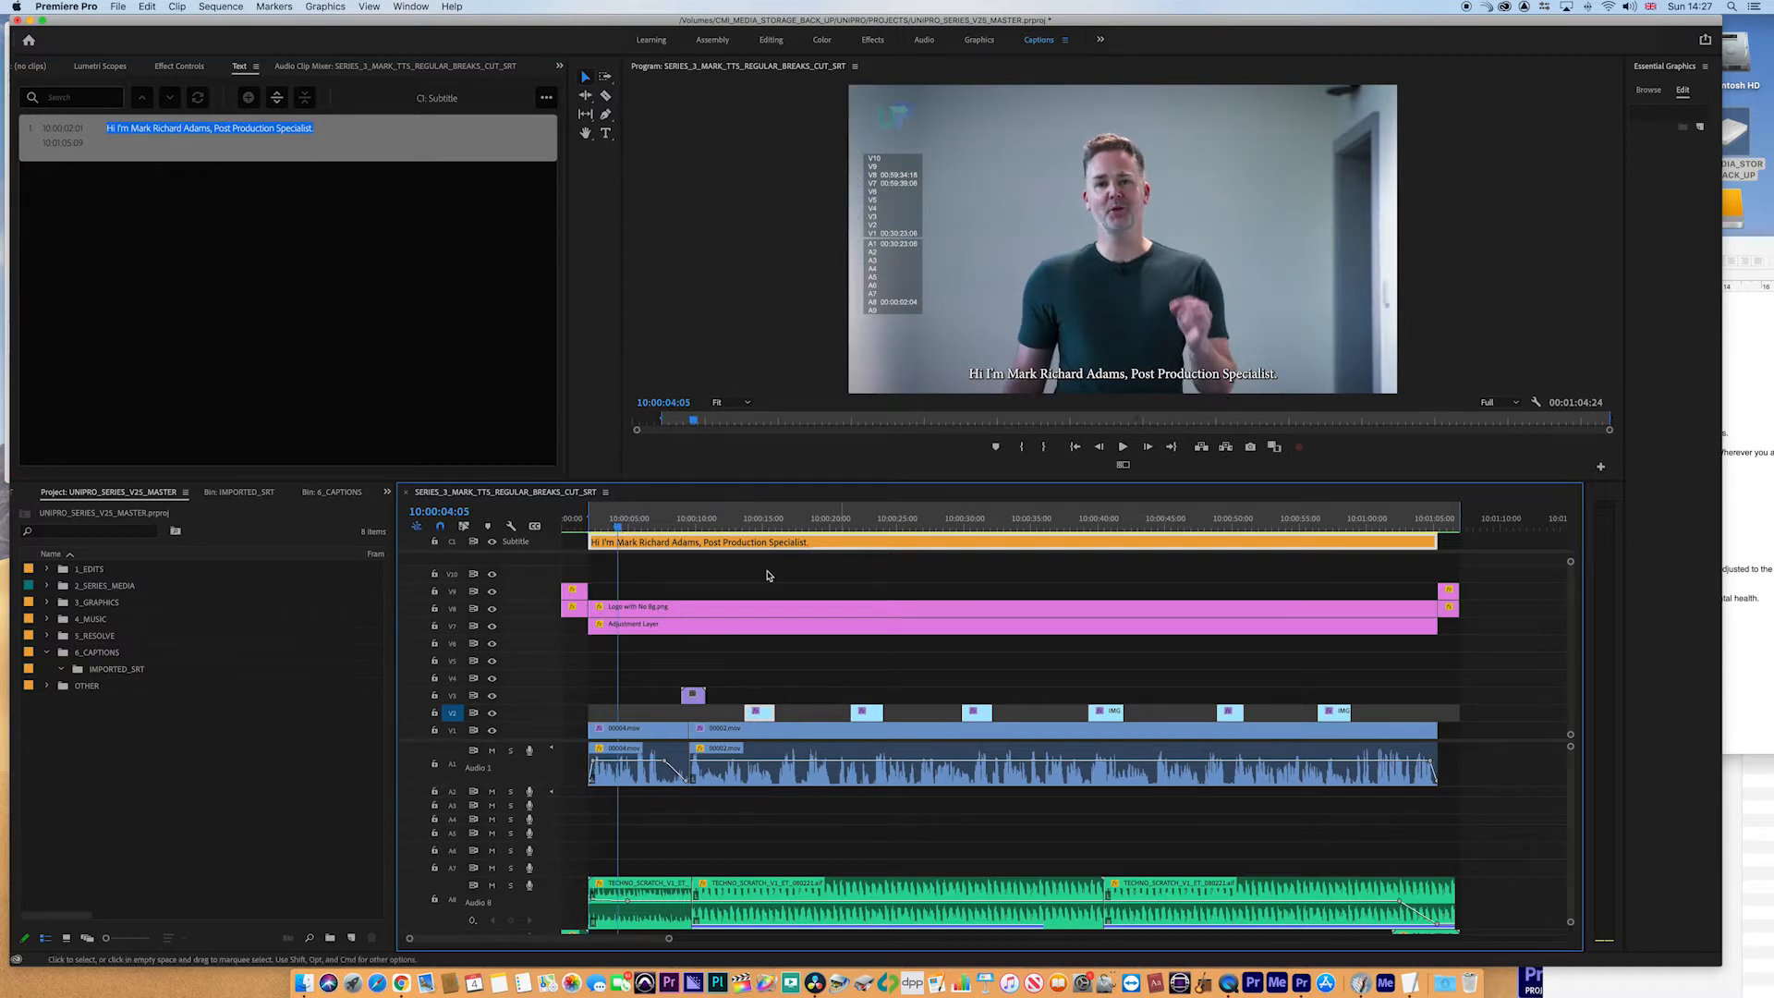
{"action": "left_click_drag", "start_coordinate": [754, 524], "coordinate": [862, 524]}
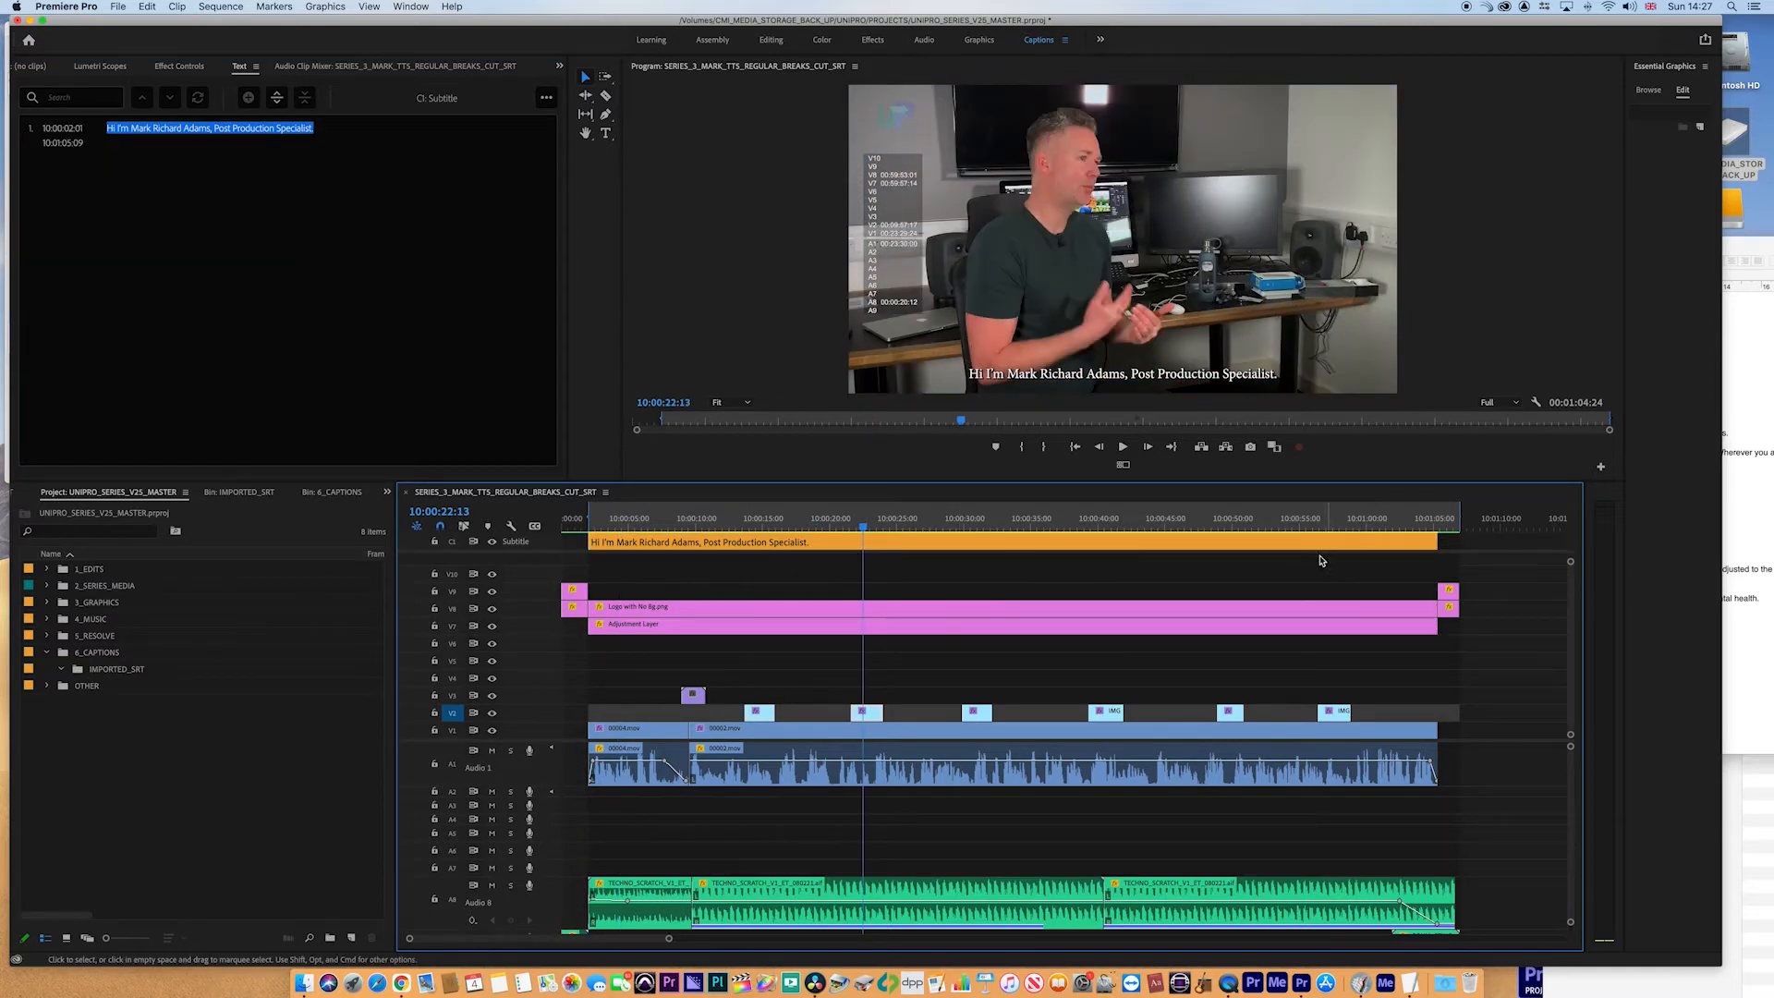
{"action": "left_click", "coordinate": [595, 526]}
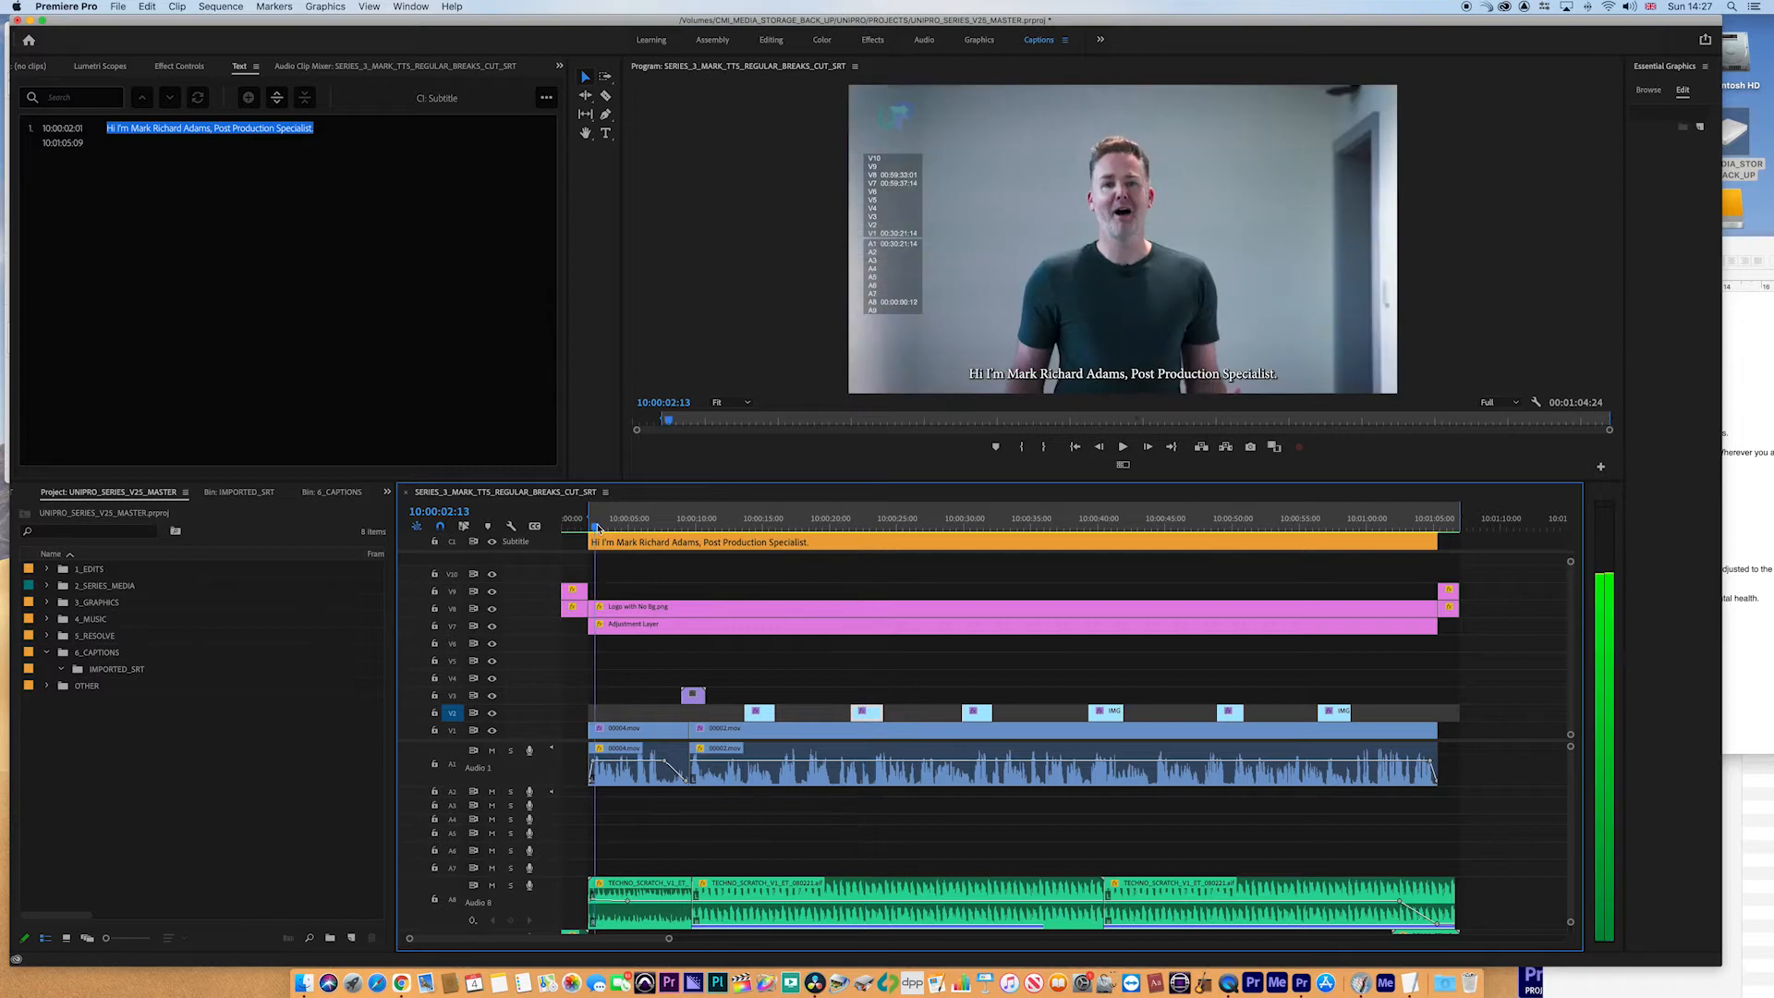
{"action": "left_click", "coordinate": [595, 525]}
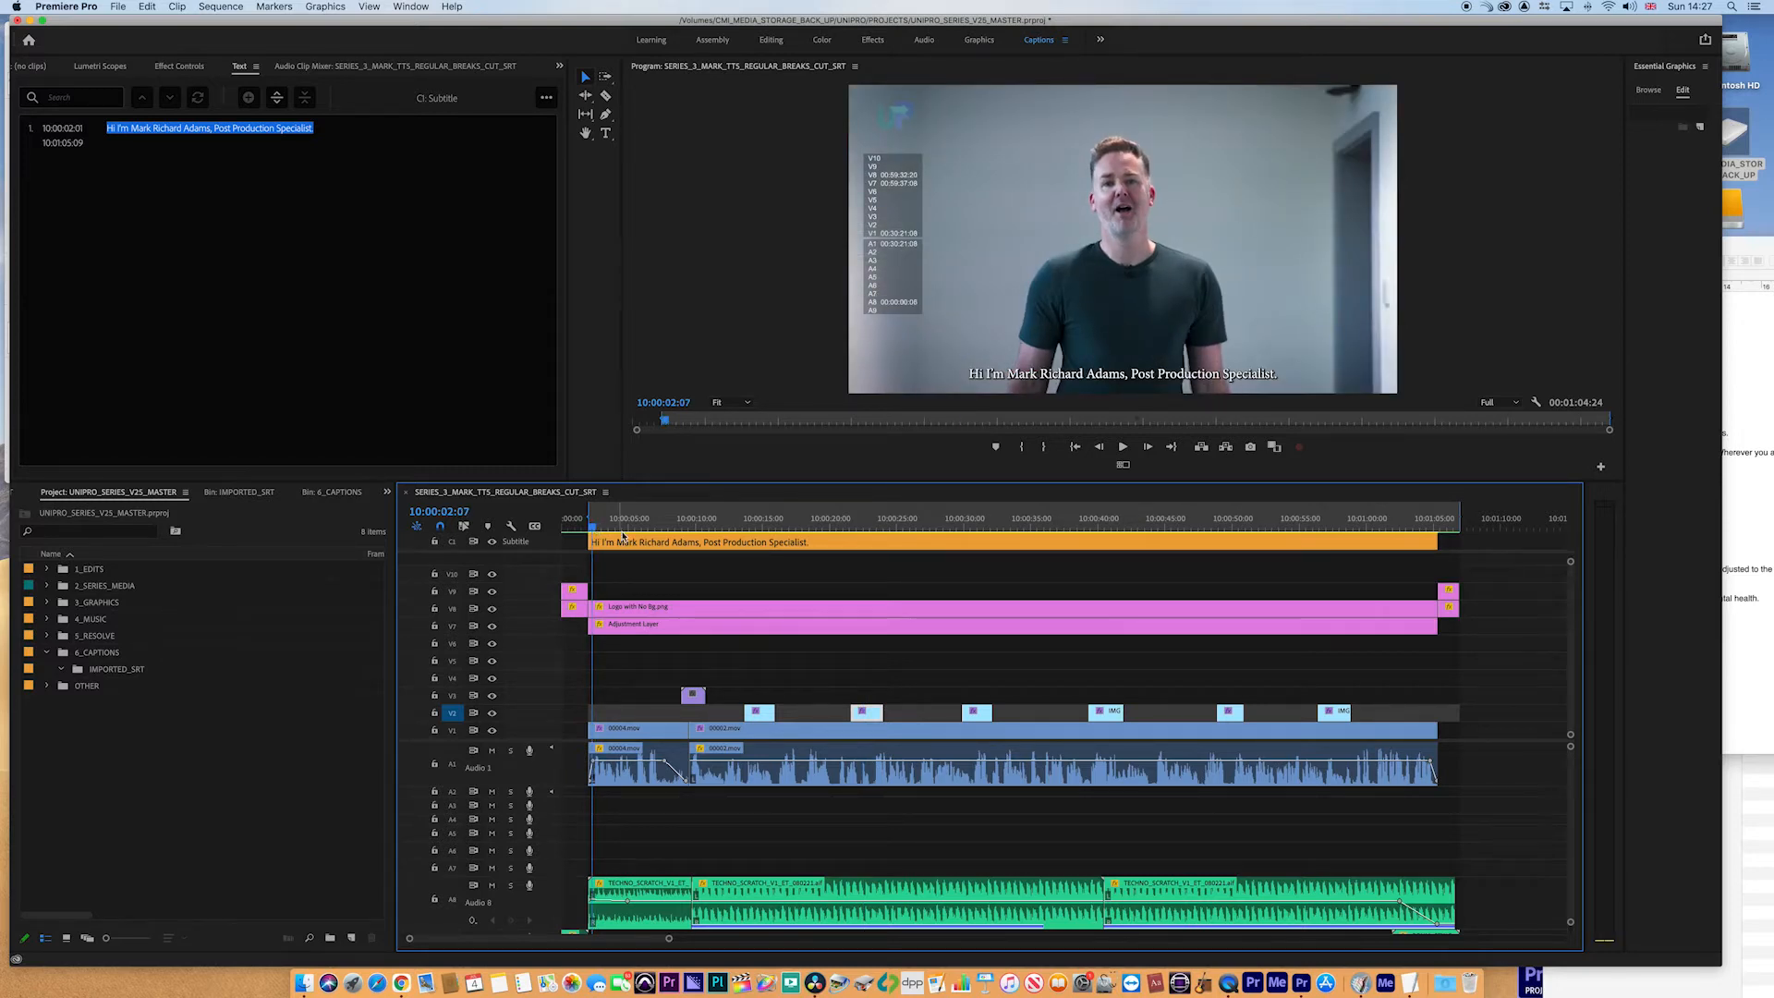
{"action": "key", "text": "space"}
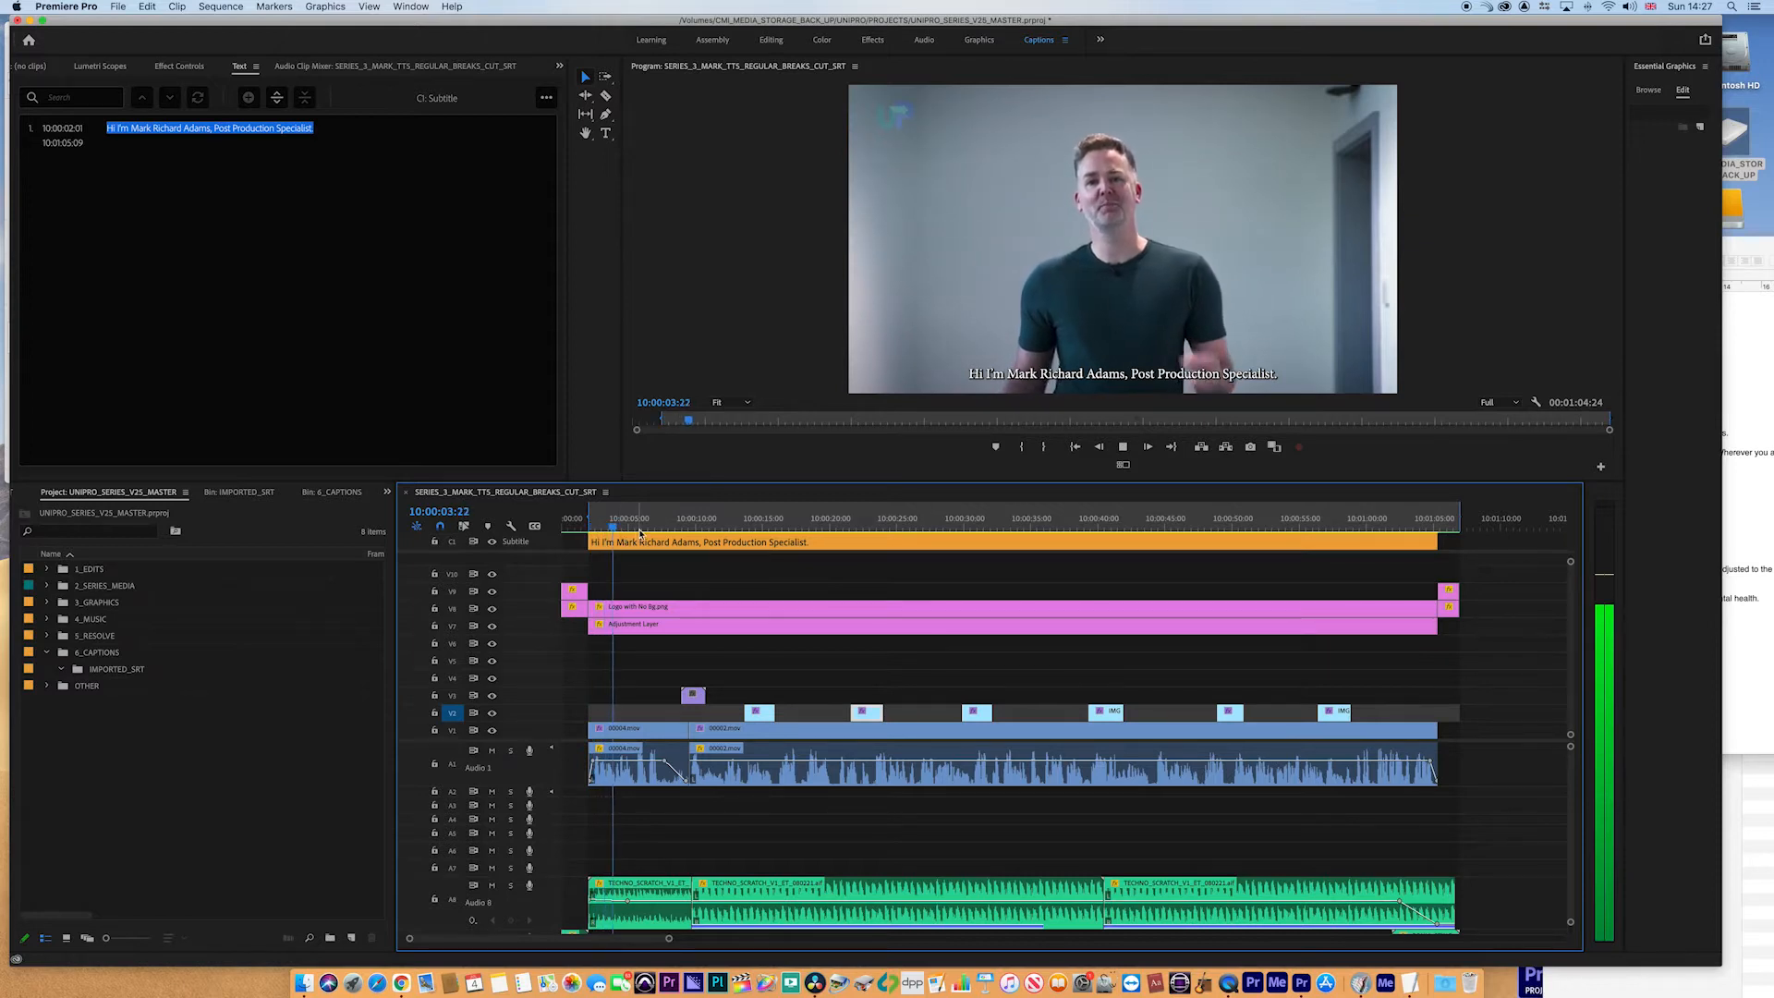
{"action": "key", "text": "space"}
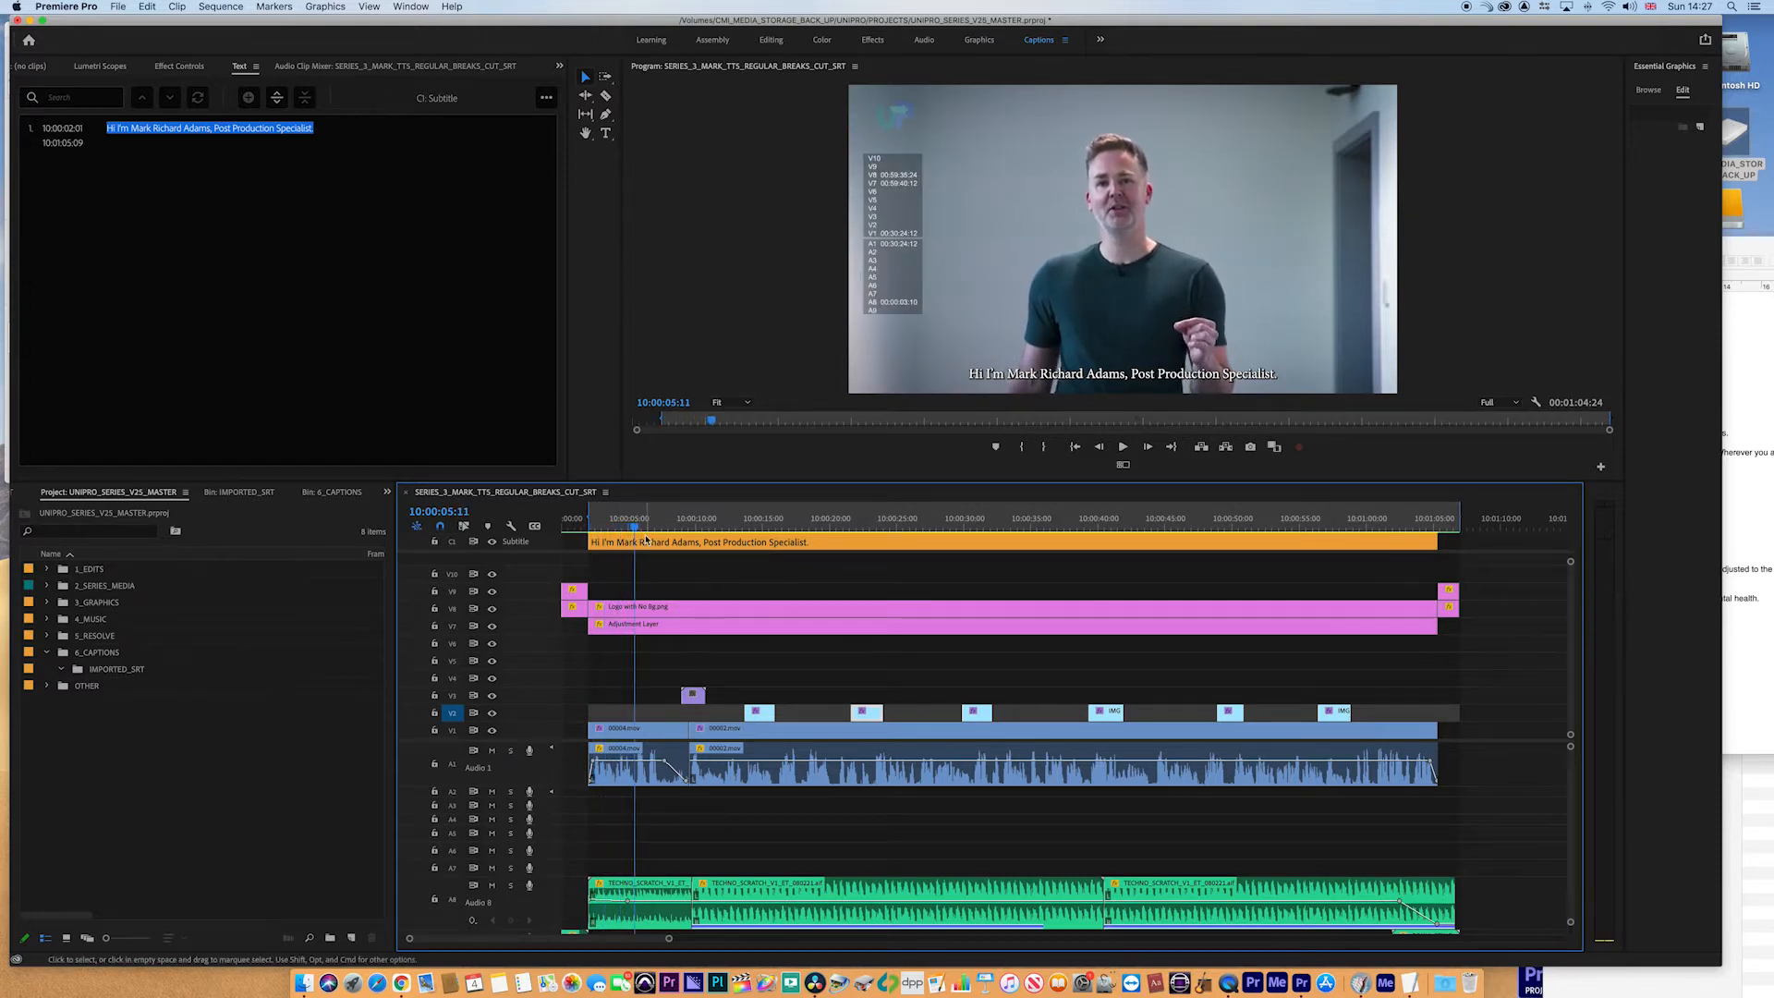
- Copy the script line 'Come learn with me on UniPro' from the script document
{"action": "left_click", "coordinate": [1755, 242]}
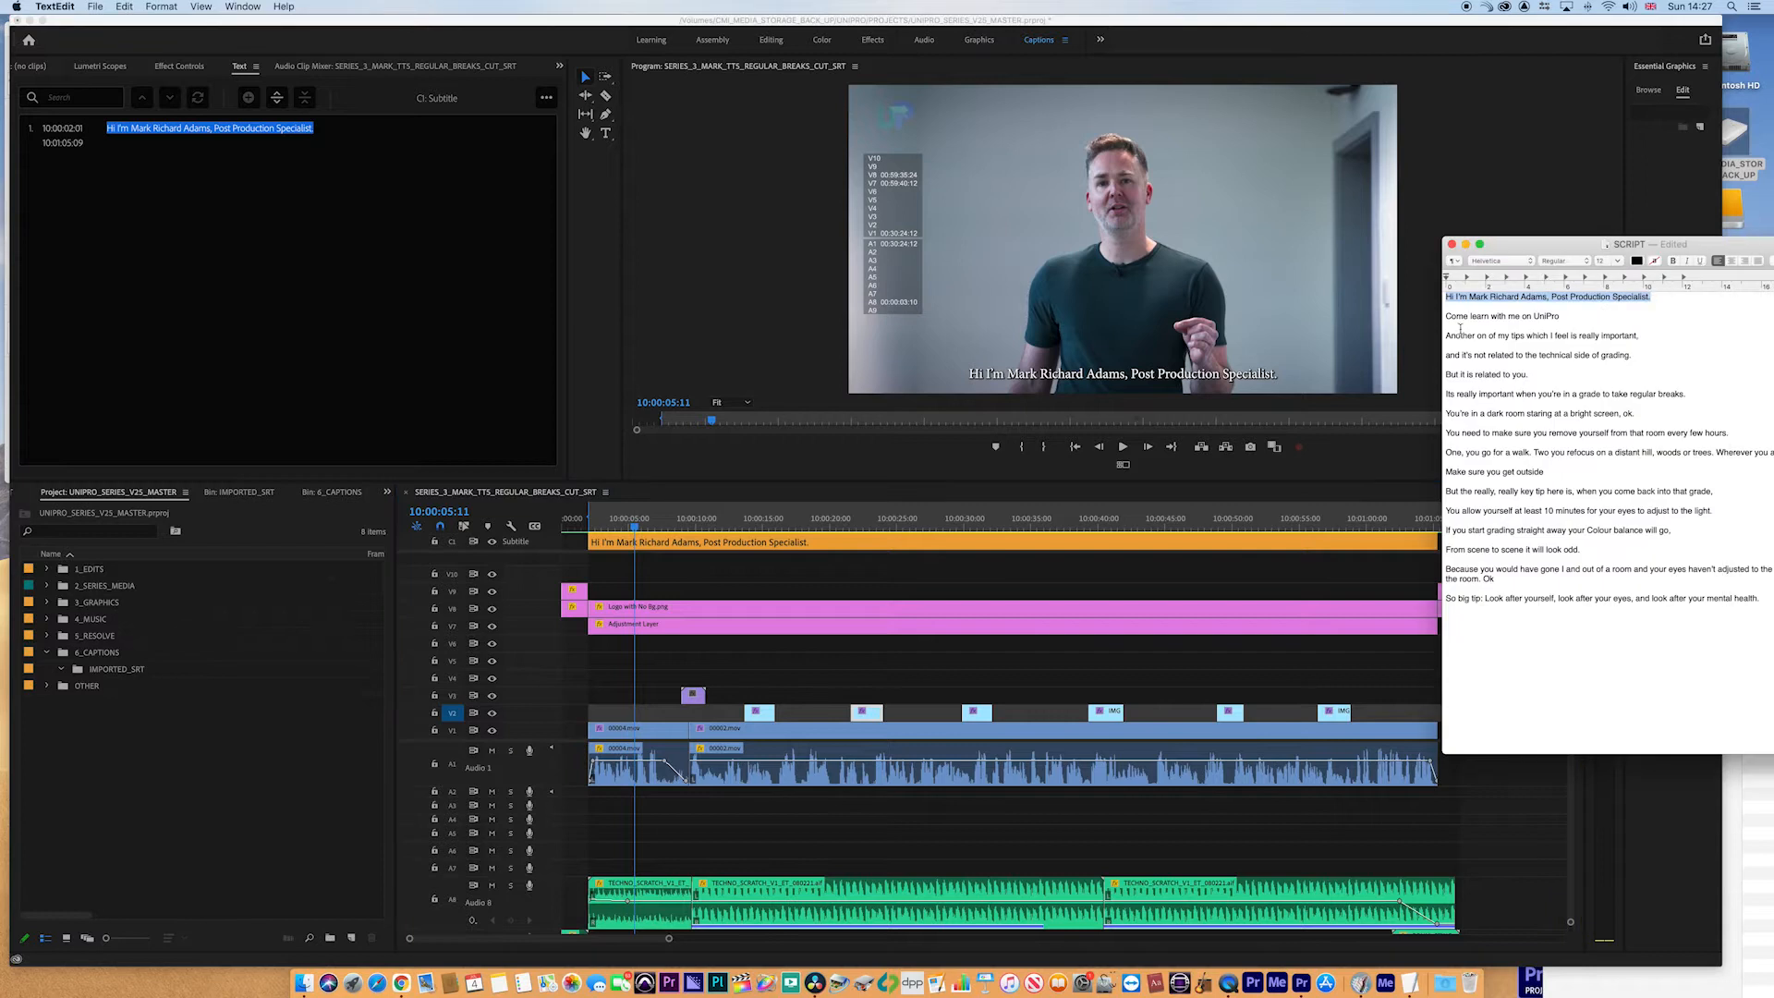
{"action": "left_click_drag", "start_coordinate": [1447, 317], "coordinate": [1561, 314]}
{"action": "key", "text": "super+c"}
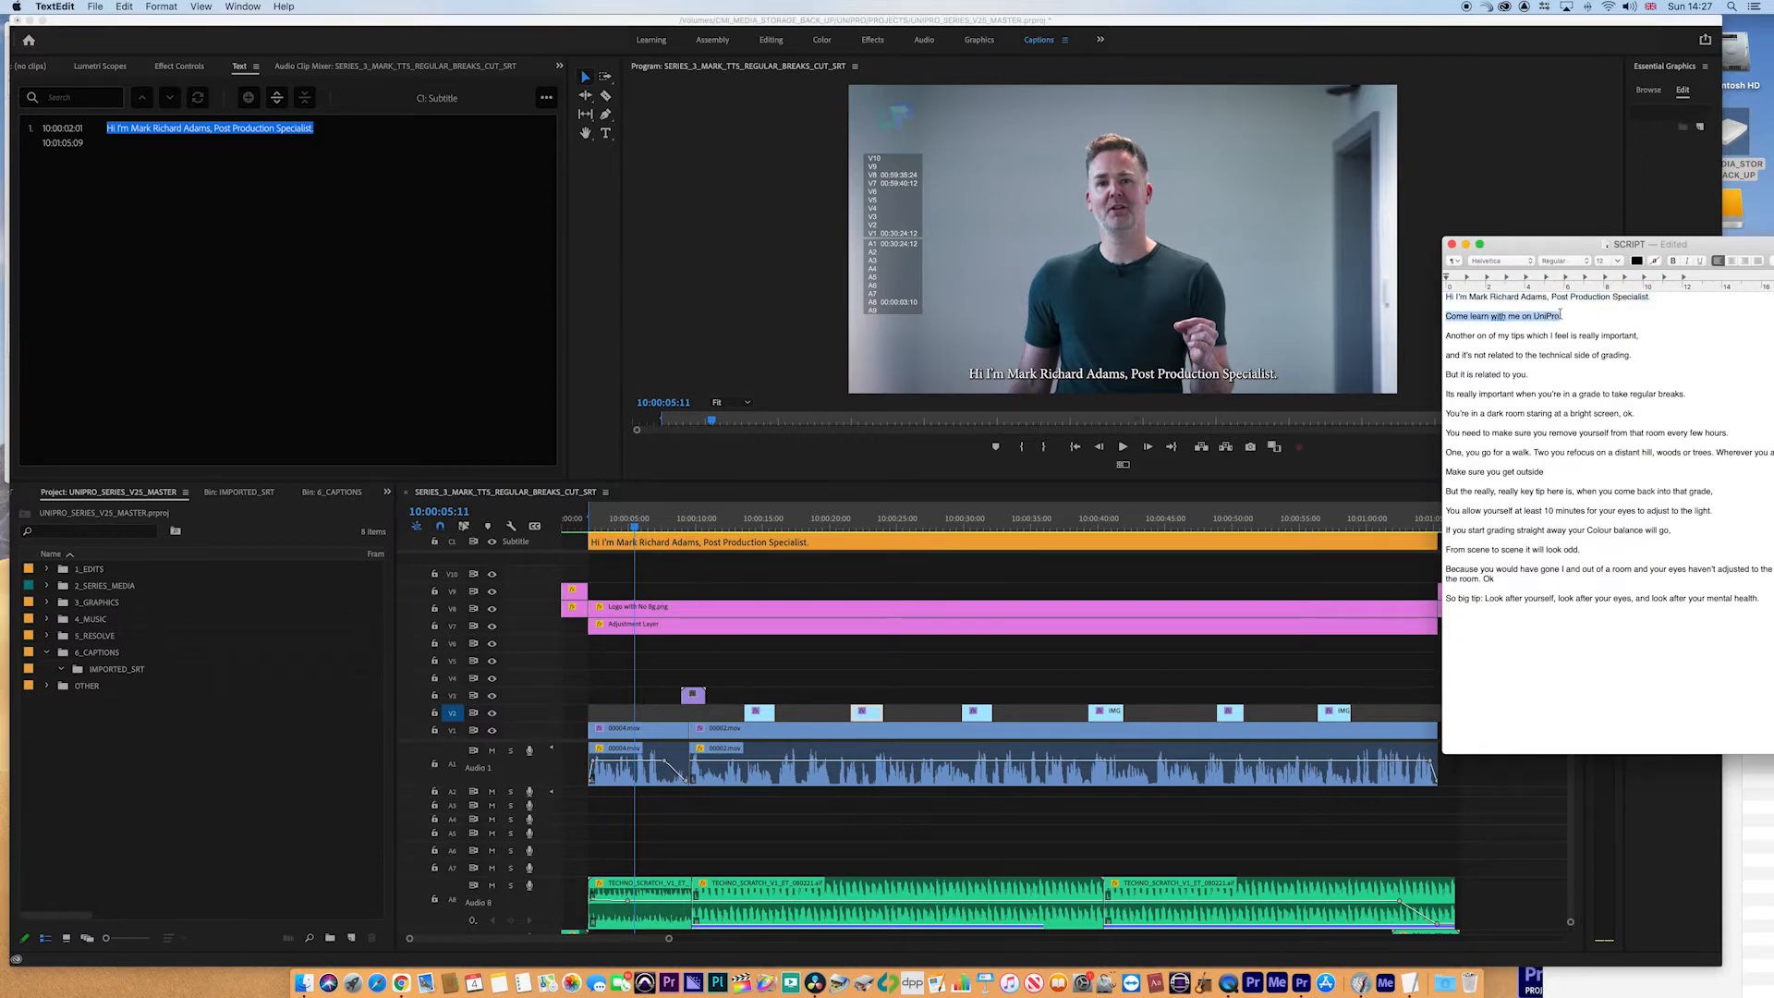
{"action": "left_click", "coordinate": [171, 288]}
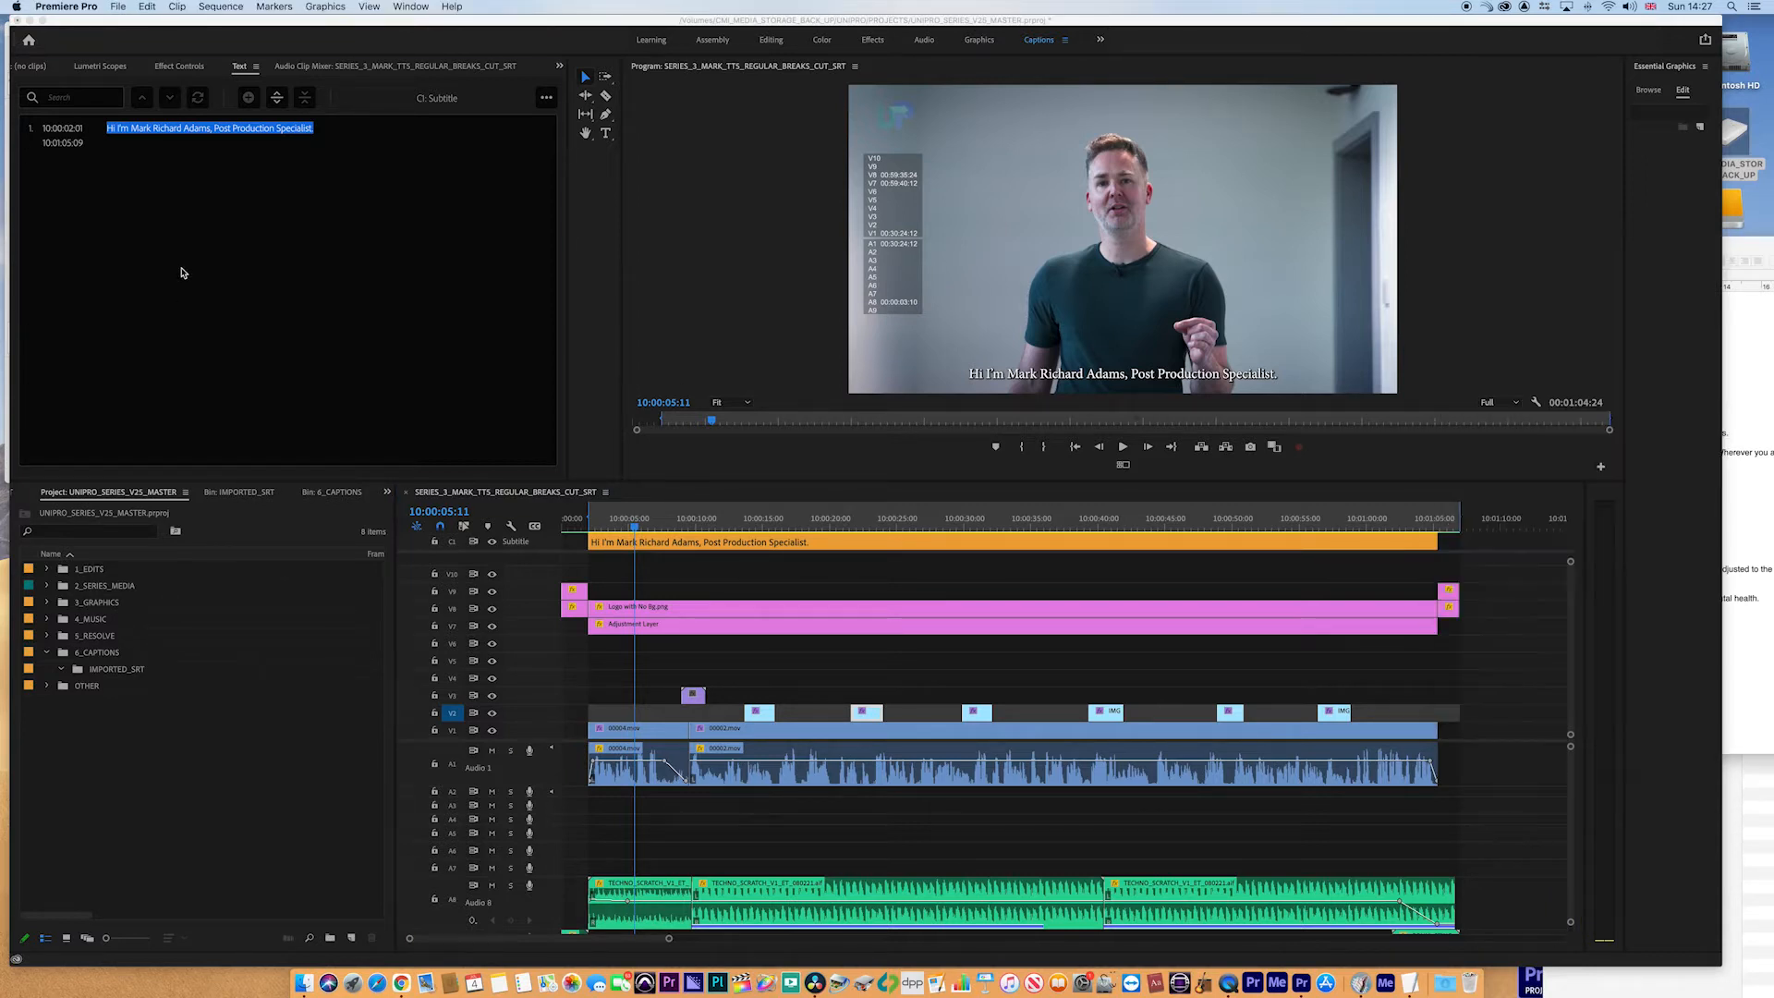
- Split the caption at the playhead and paste the copied line as the second caption's text
{"action": "left_click", "coordinate": [275, 99]}
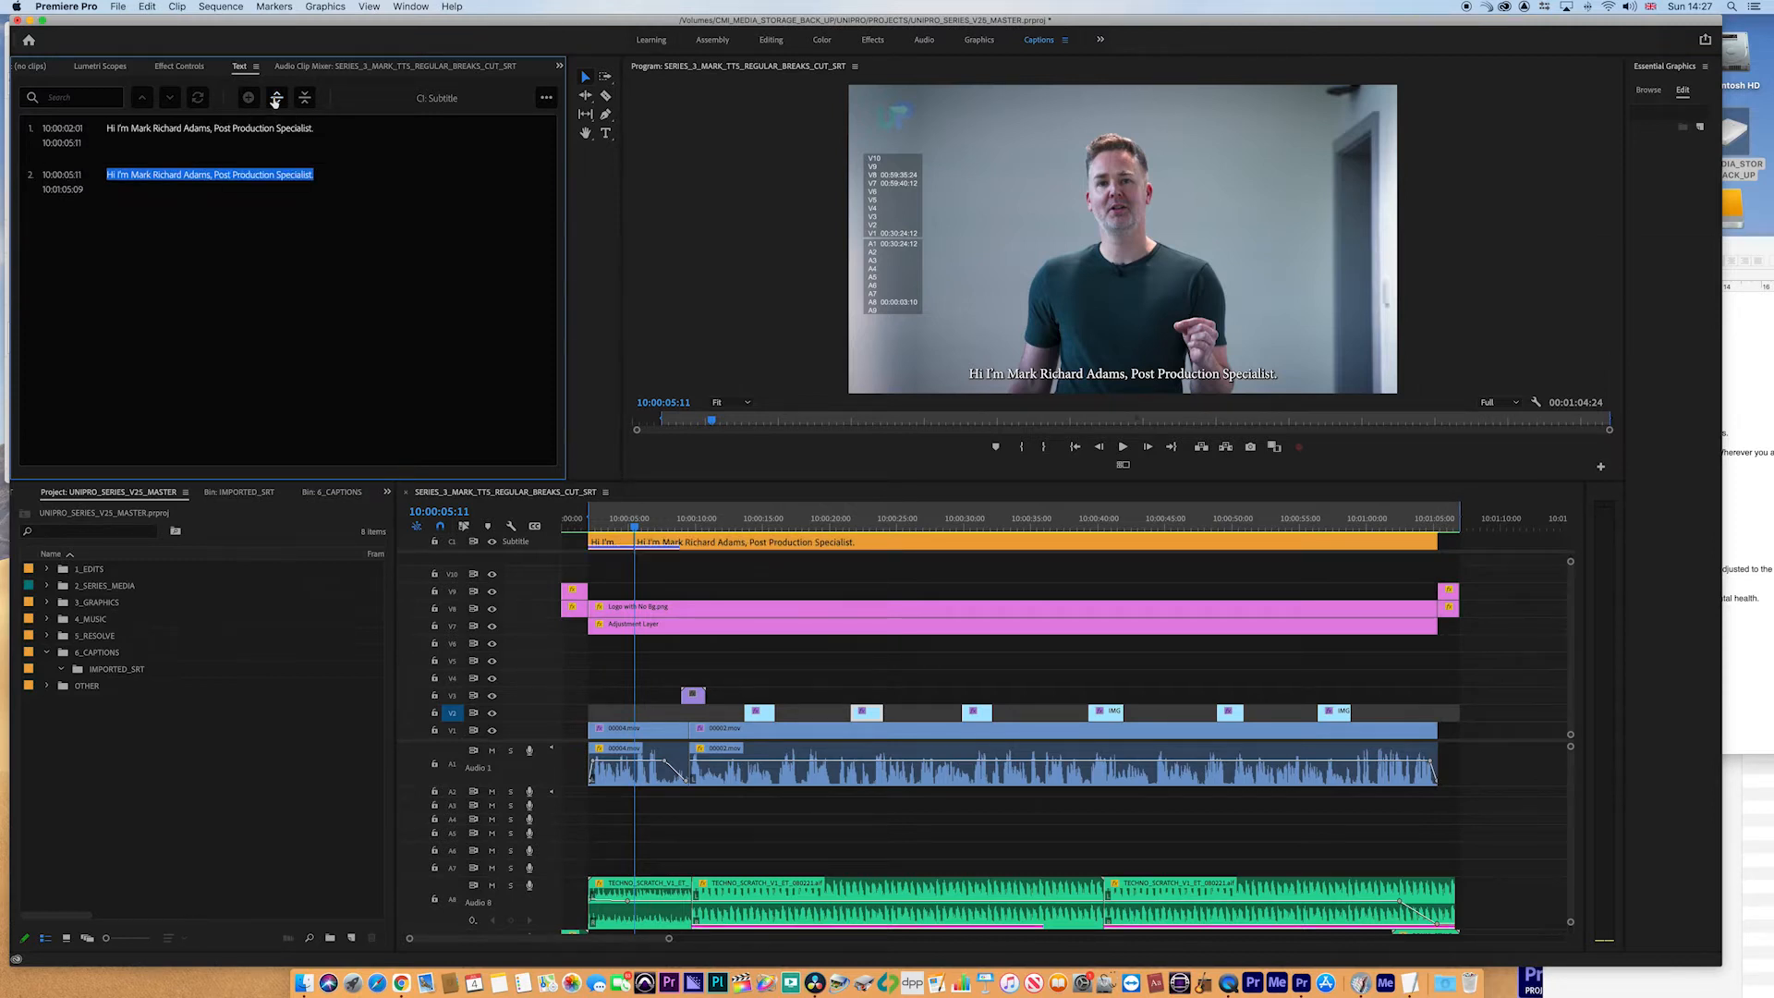
{"action": "double_click", "coordinate": [207, 175]}
{"action": "key", "text": "super+v"}
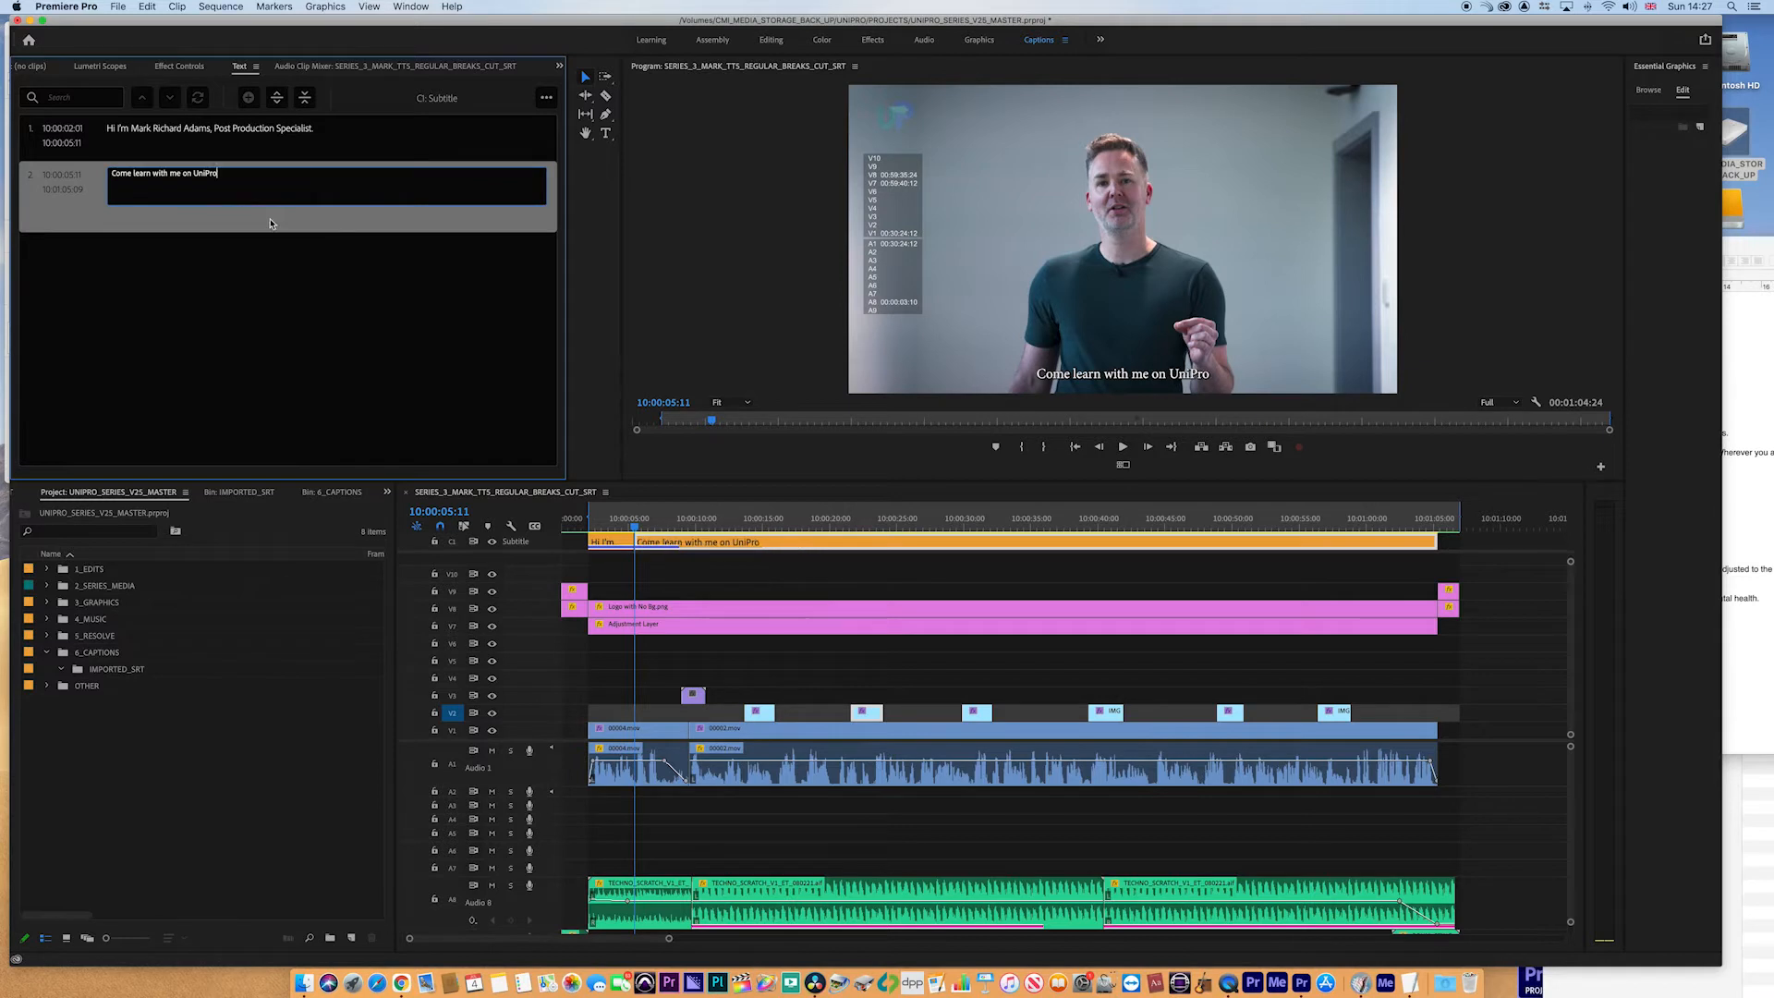
- Play back the sequence from the start to review the second caption
{"action": "left_click", "coordinate": [624, 524]}
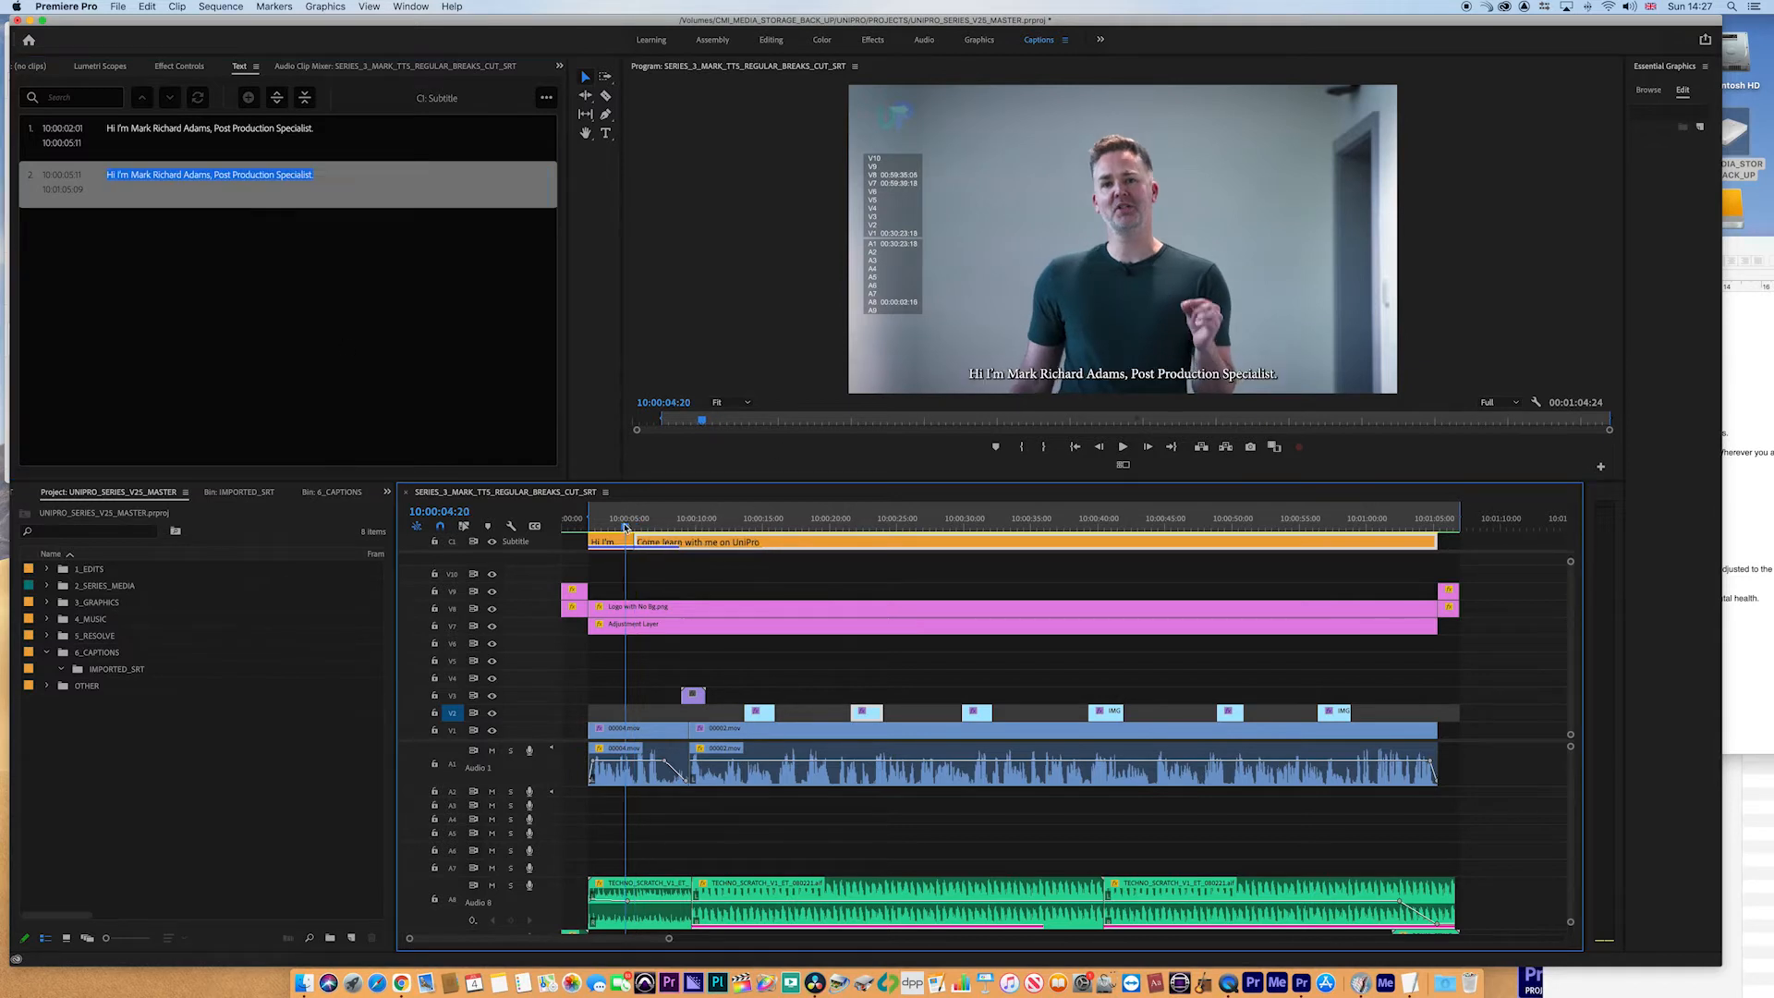
{"action": "key", "text": "space"}
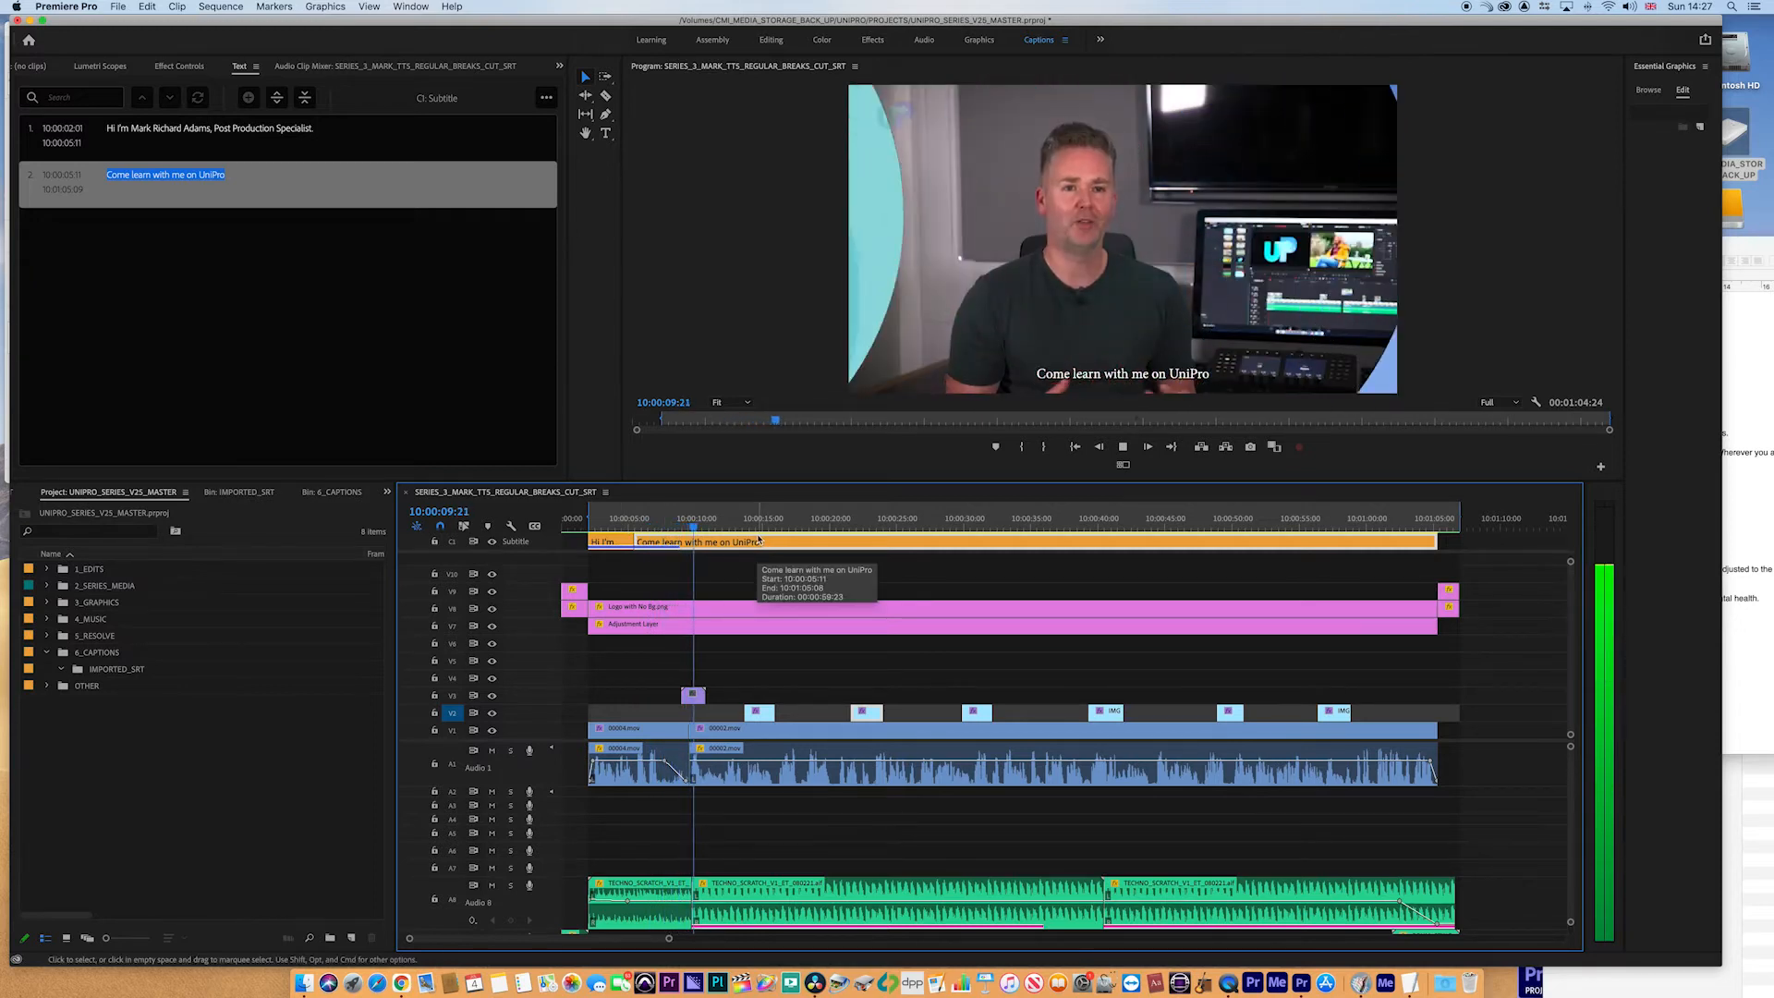
{"action": "left_click", "coordinate": [690, 533]}
{"action": "left_click_drag", "start_coordinate": [690, 532], "coordinate": [689, 532]}
{"action": "left_click", "coordinate": [1750, 254]}
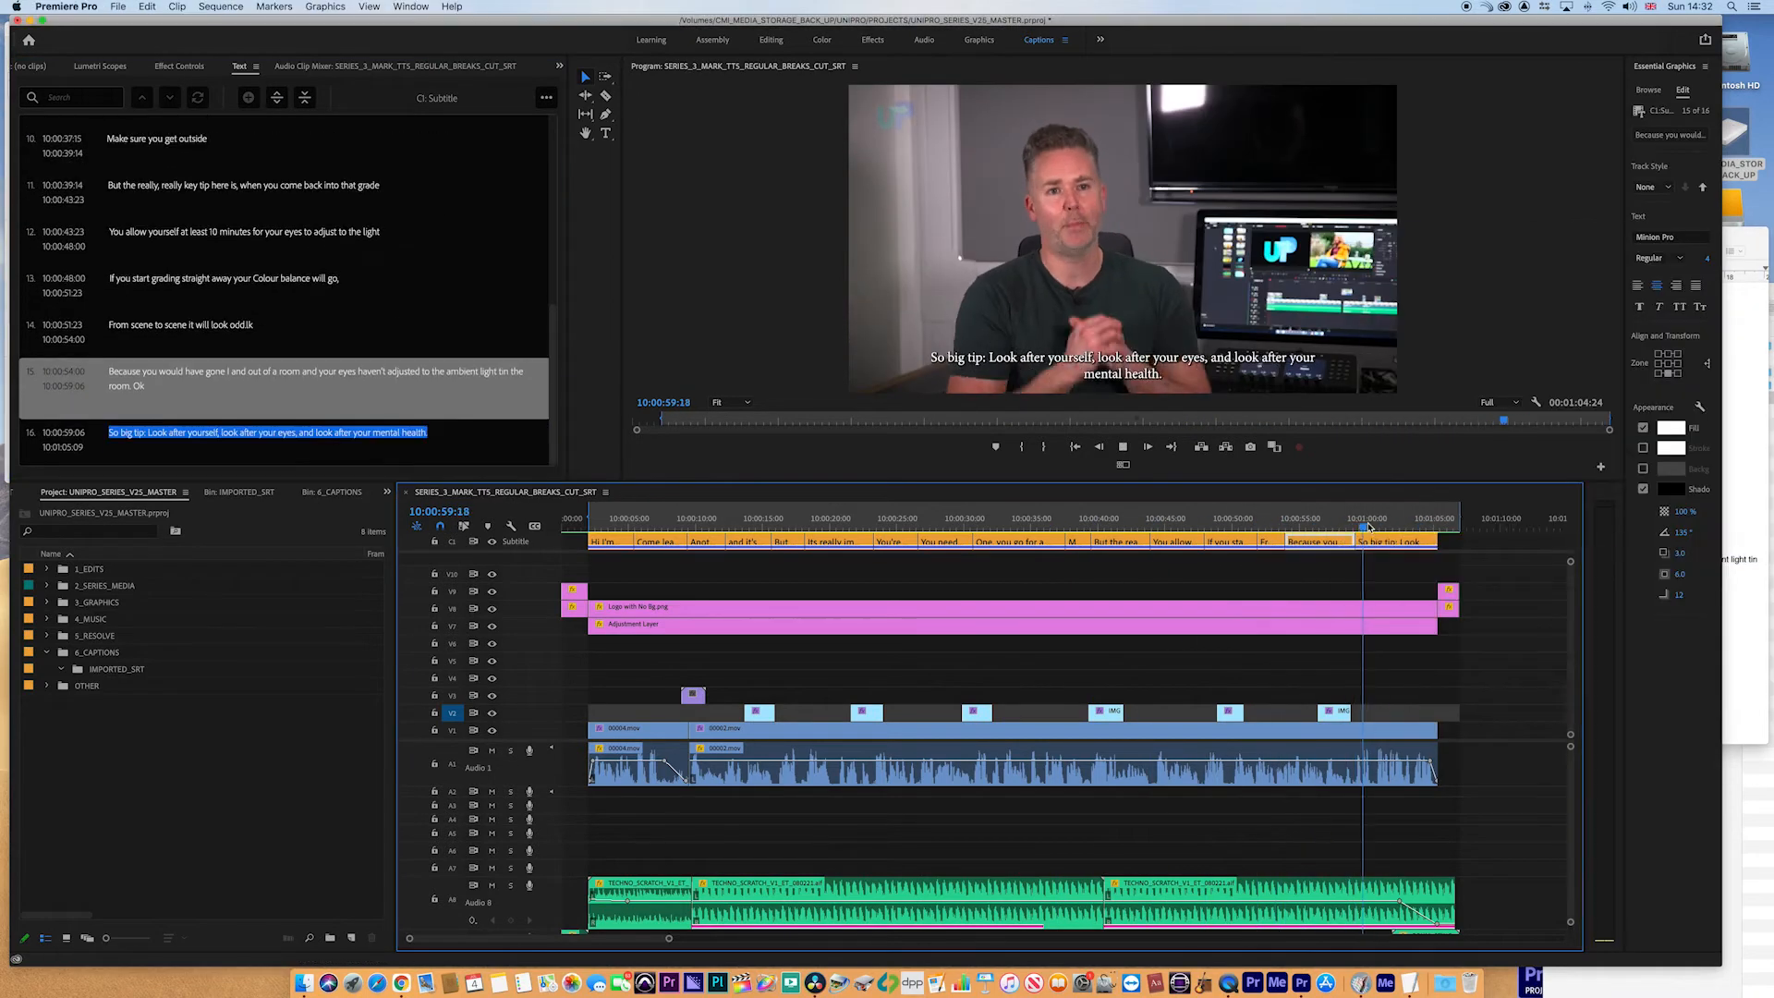
- Return to the start of the sequence and scroll the caption list back to the first caption
{"action": "key", "text": "space"}
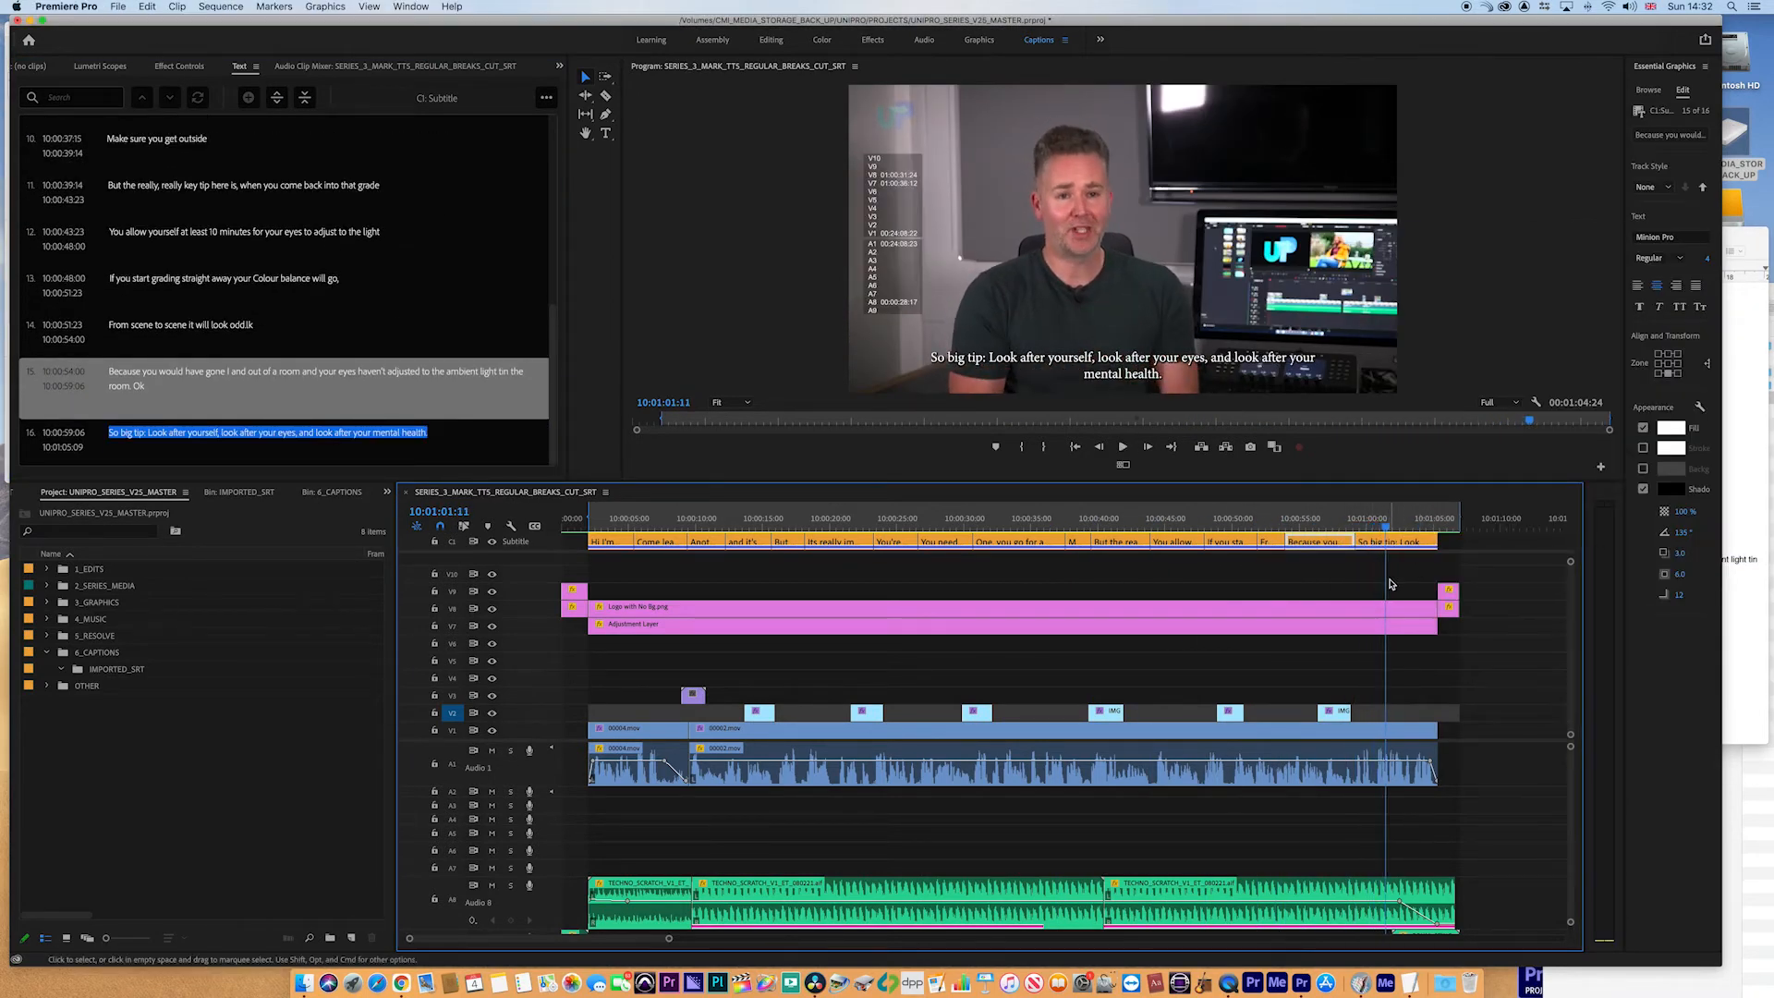
{"action": "left_click", "coordinate": [1388, 586]}
{"action": "scroll", "coordinate": [1360, 594], "scroll_direction": "up", "scroll_amount": 1}
{"action": "left_click", "coordinate": [595, 545]}
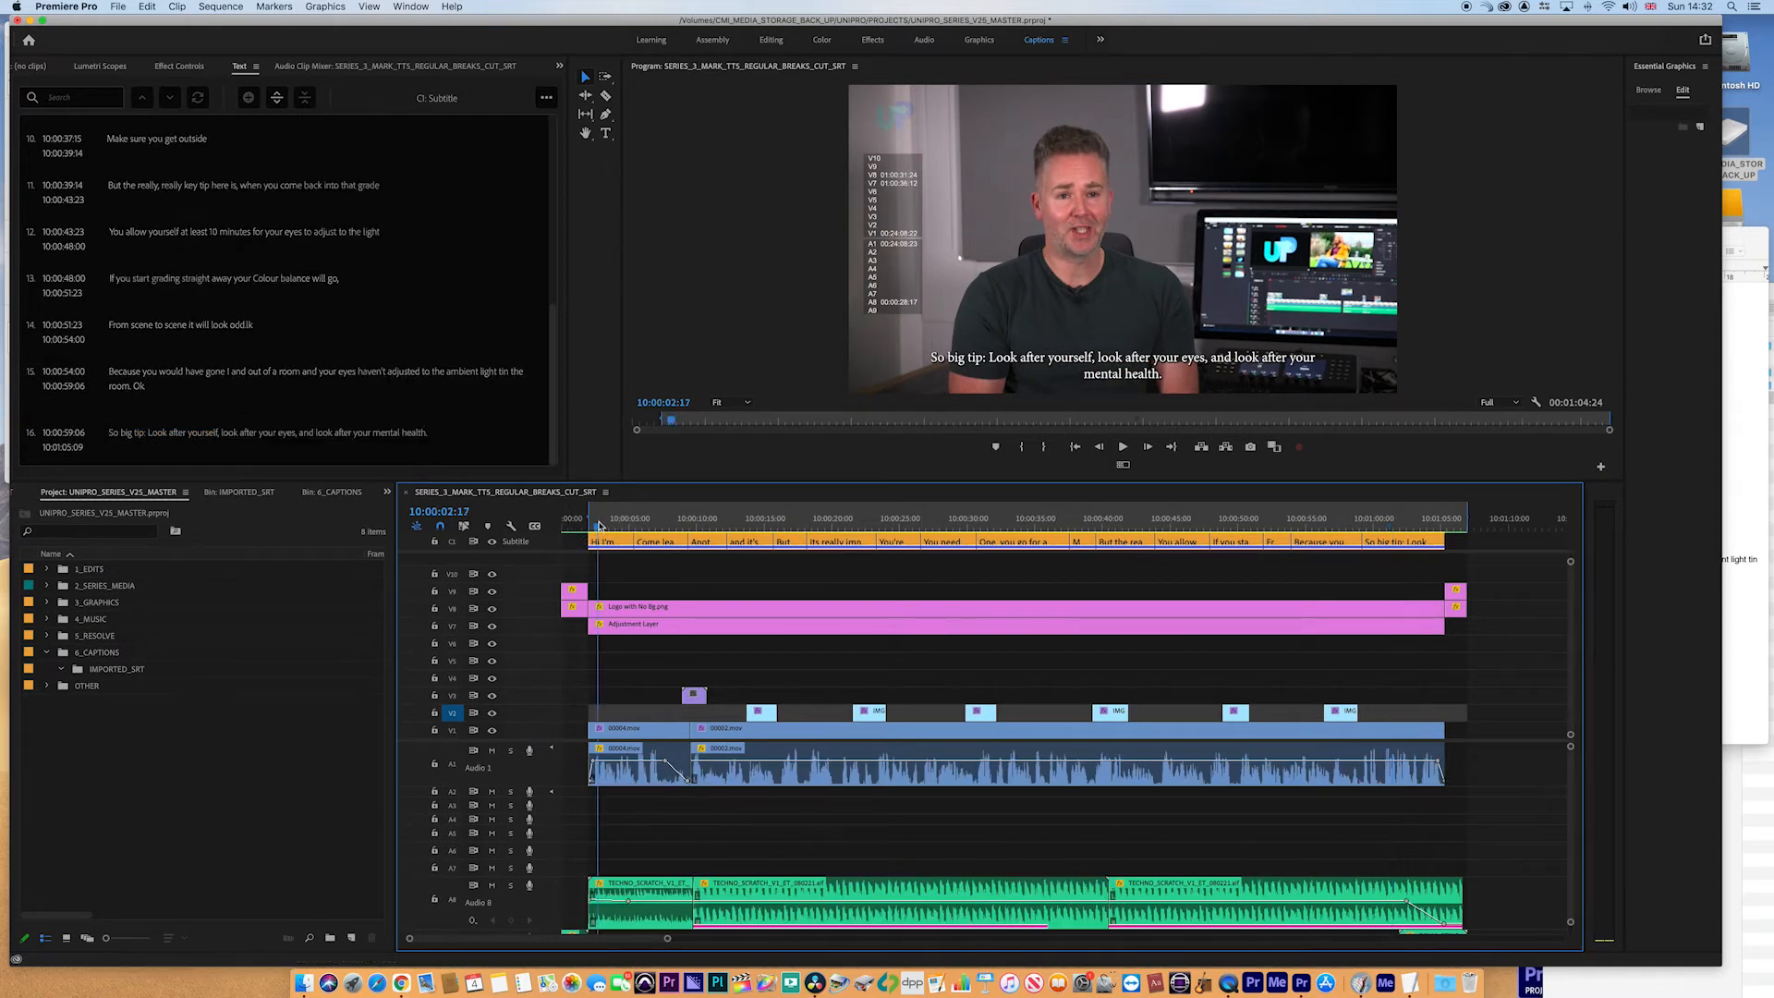
{"action": "scroll", "coordinate": [555, 252], "scroll_direction": "down", "scroll_amount": 2}
{"action": "left_click_drag", "start_coordinate": [554, 252], "coordinate": [551, 205]}
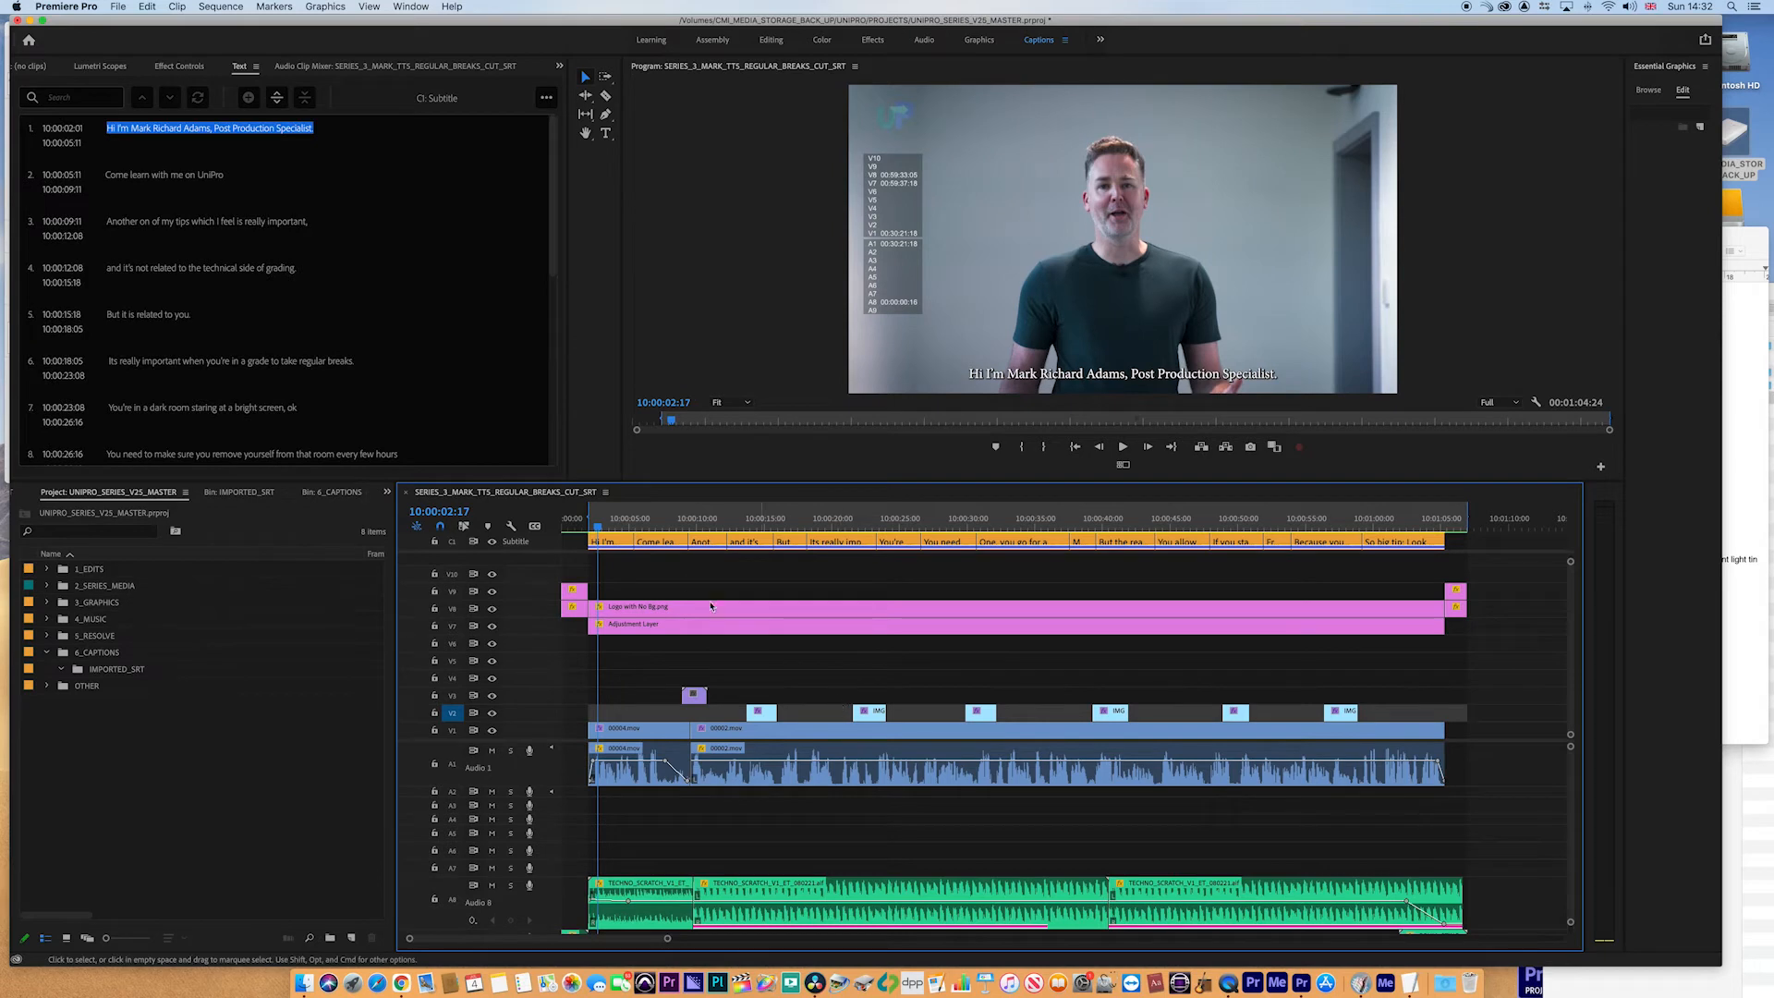
- Correct 'Another on' to 'Another one' in the third caption's text
{"action": "left_click", "coordinate": [617, 524]}
{"action": "key", "text": "="}
{"action": "key", "text": "="}
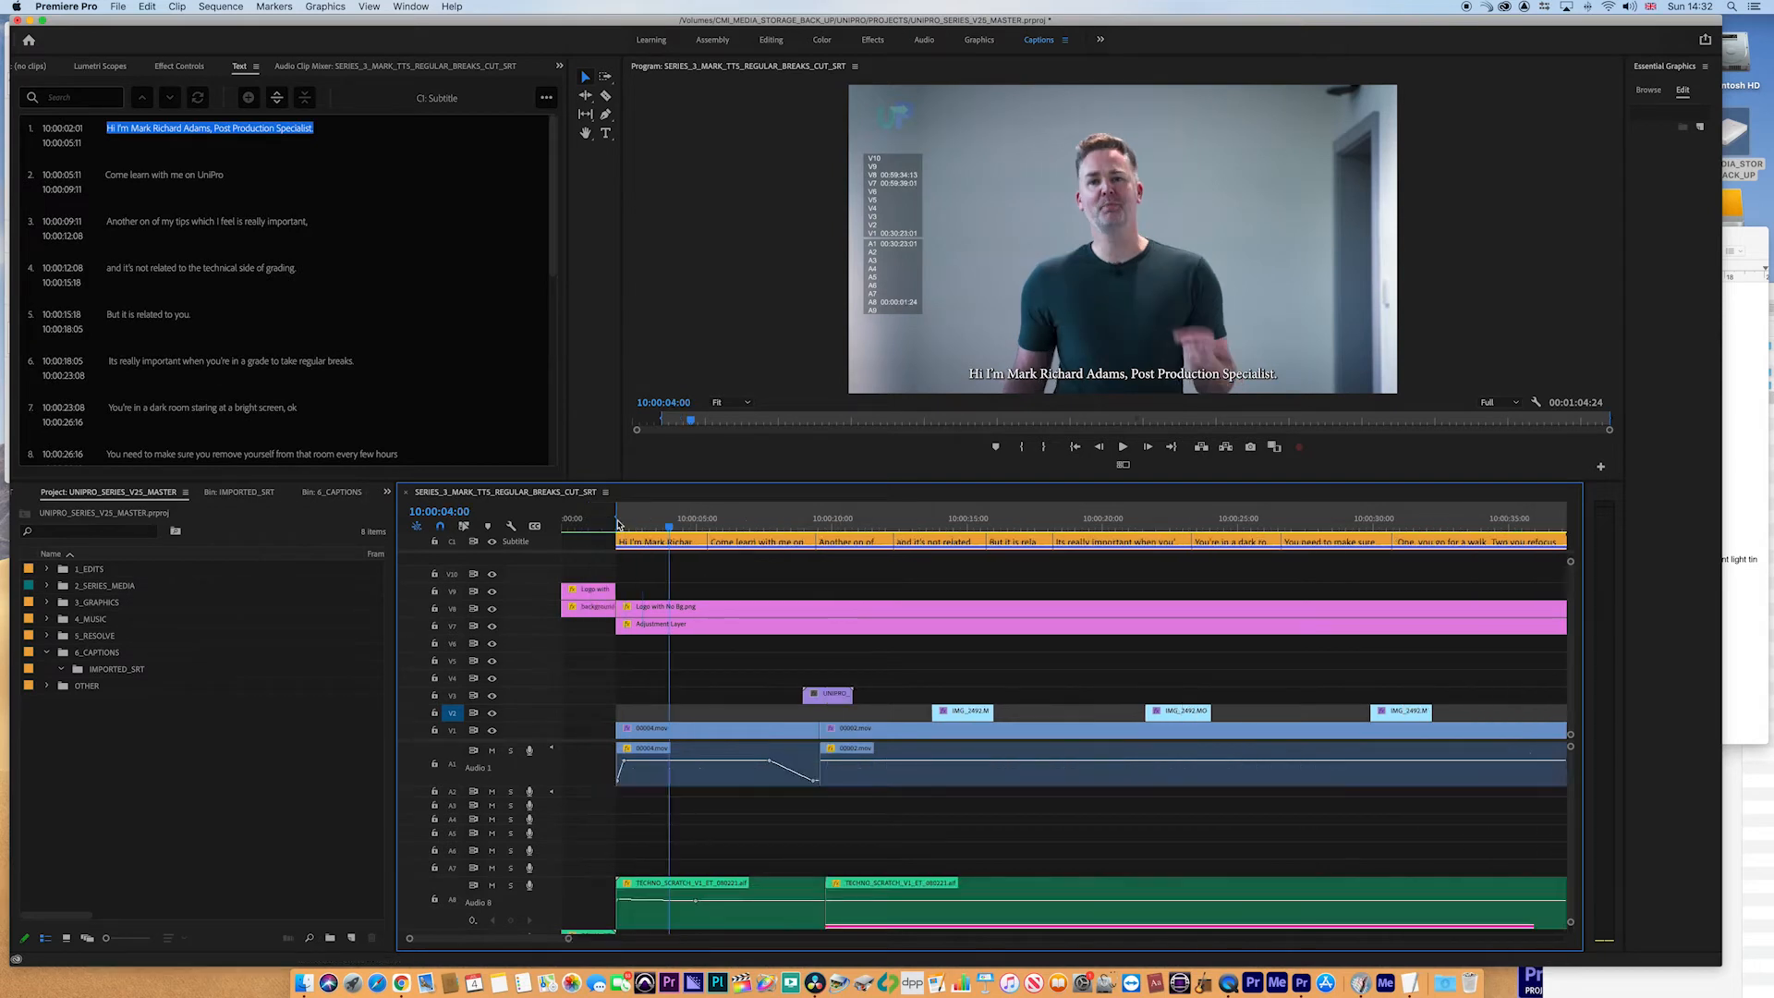
{"action": "double_click", "coordinate": [1084, 540]}
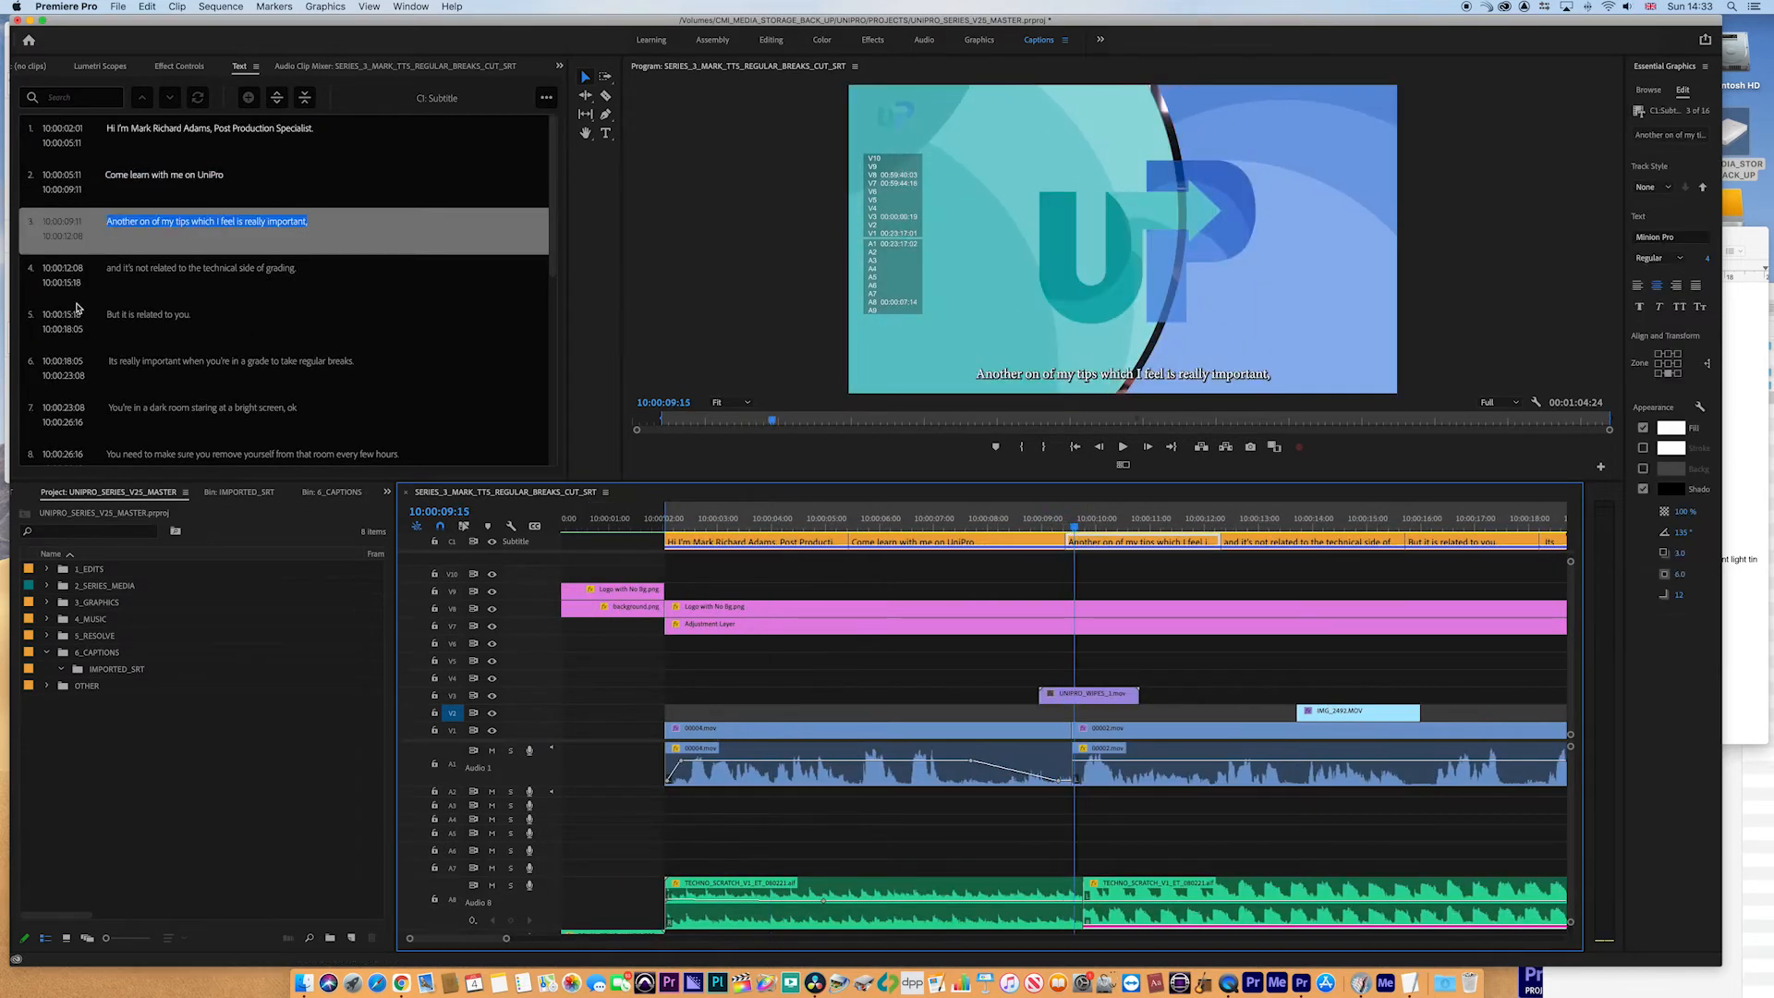
{"action": "double_click", "coordinate": [145, 227]}
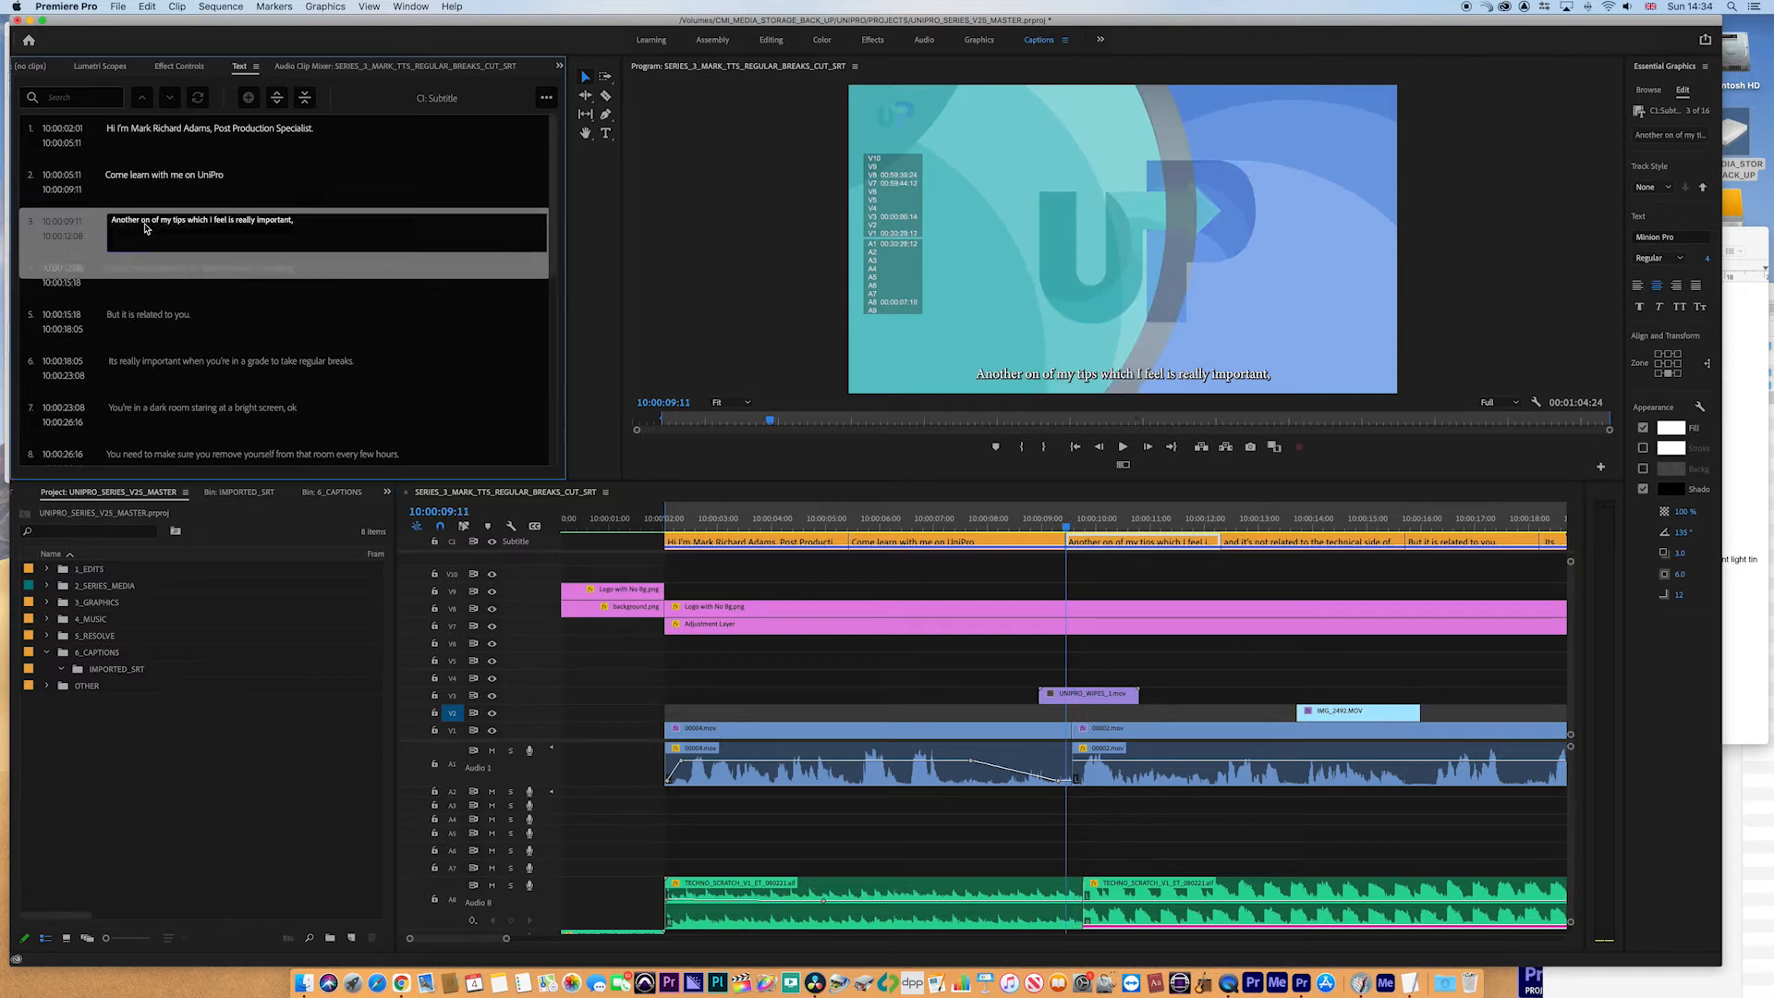
{"action": "left_click", "coordinate": [150, 223]}
{"action": "type", "text": "e"}
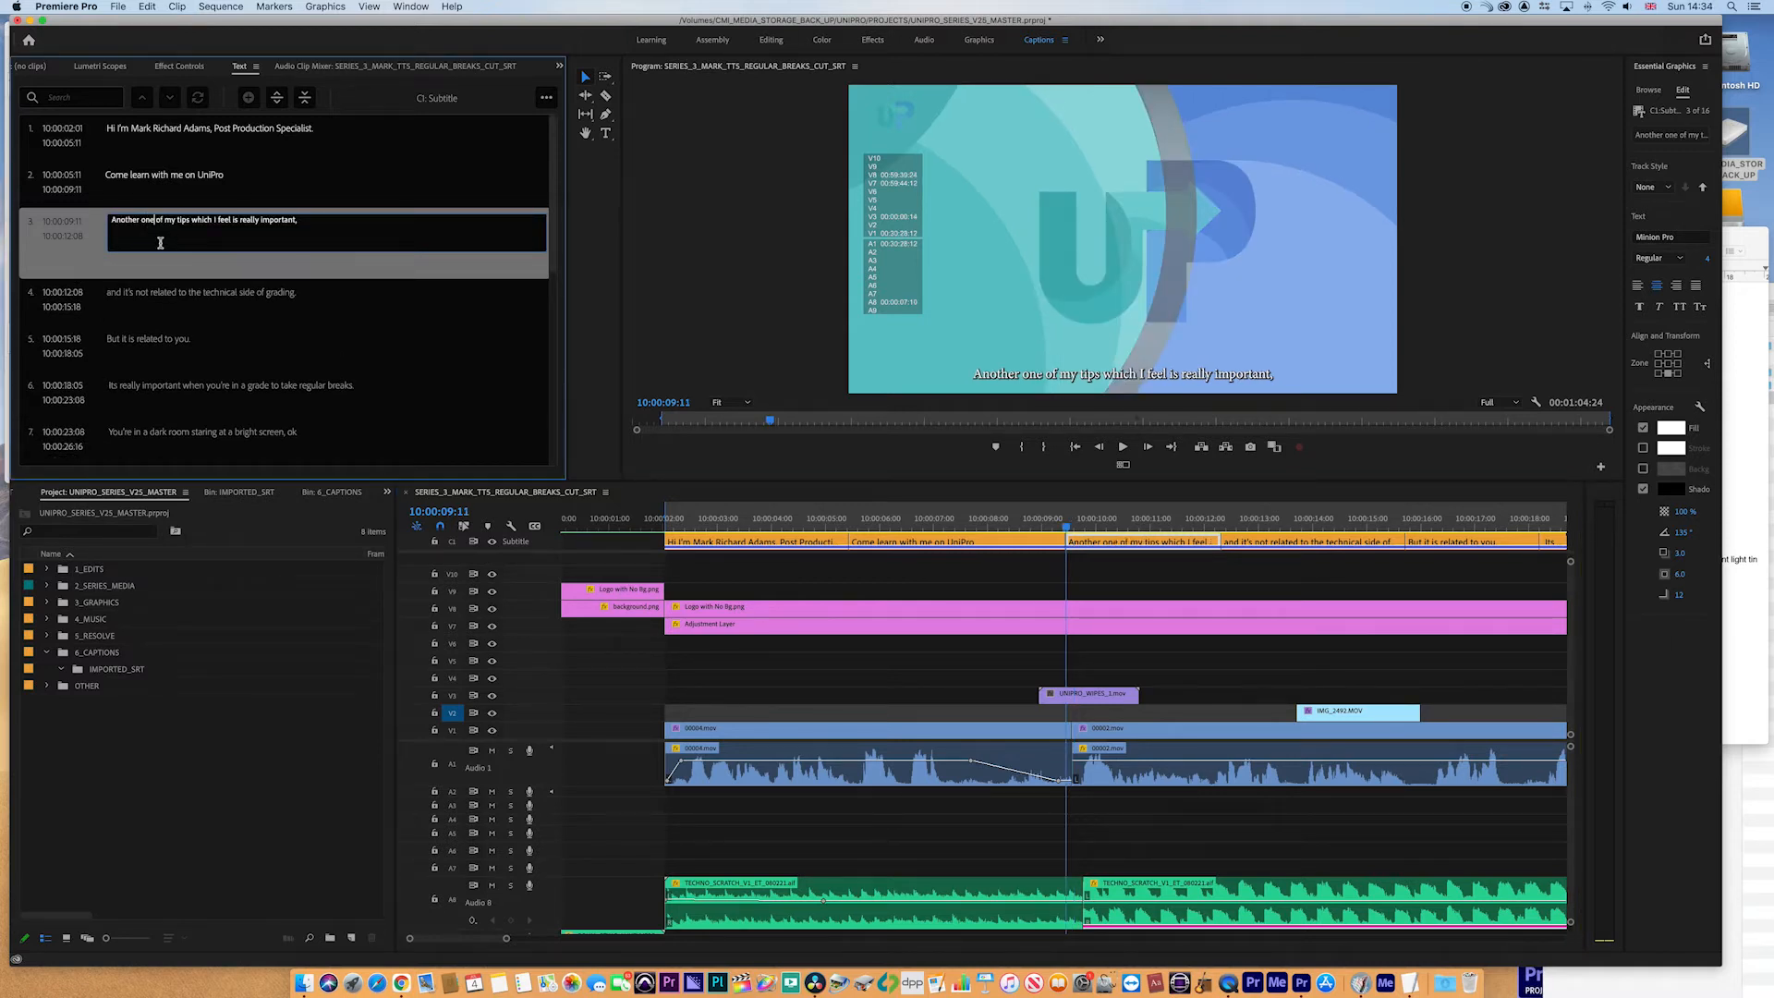
- Play back the third and fourth captions to check their text against the speech
{"action": "left_click", "coordinate": [1048, 529]}
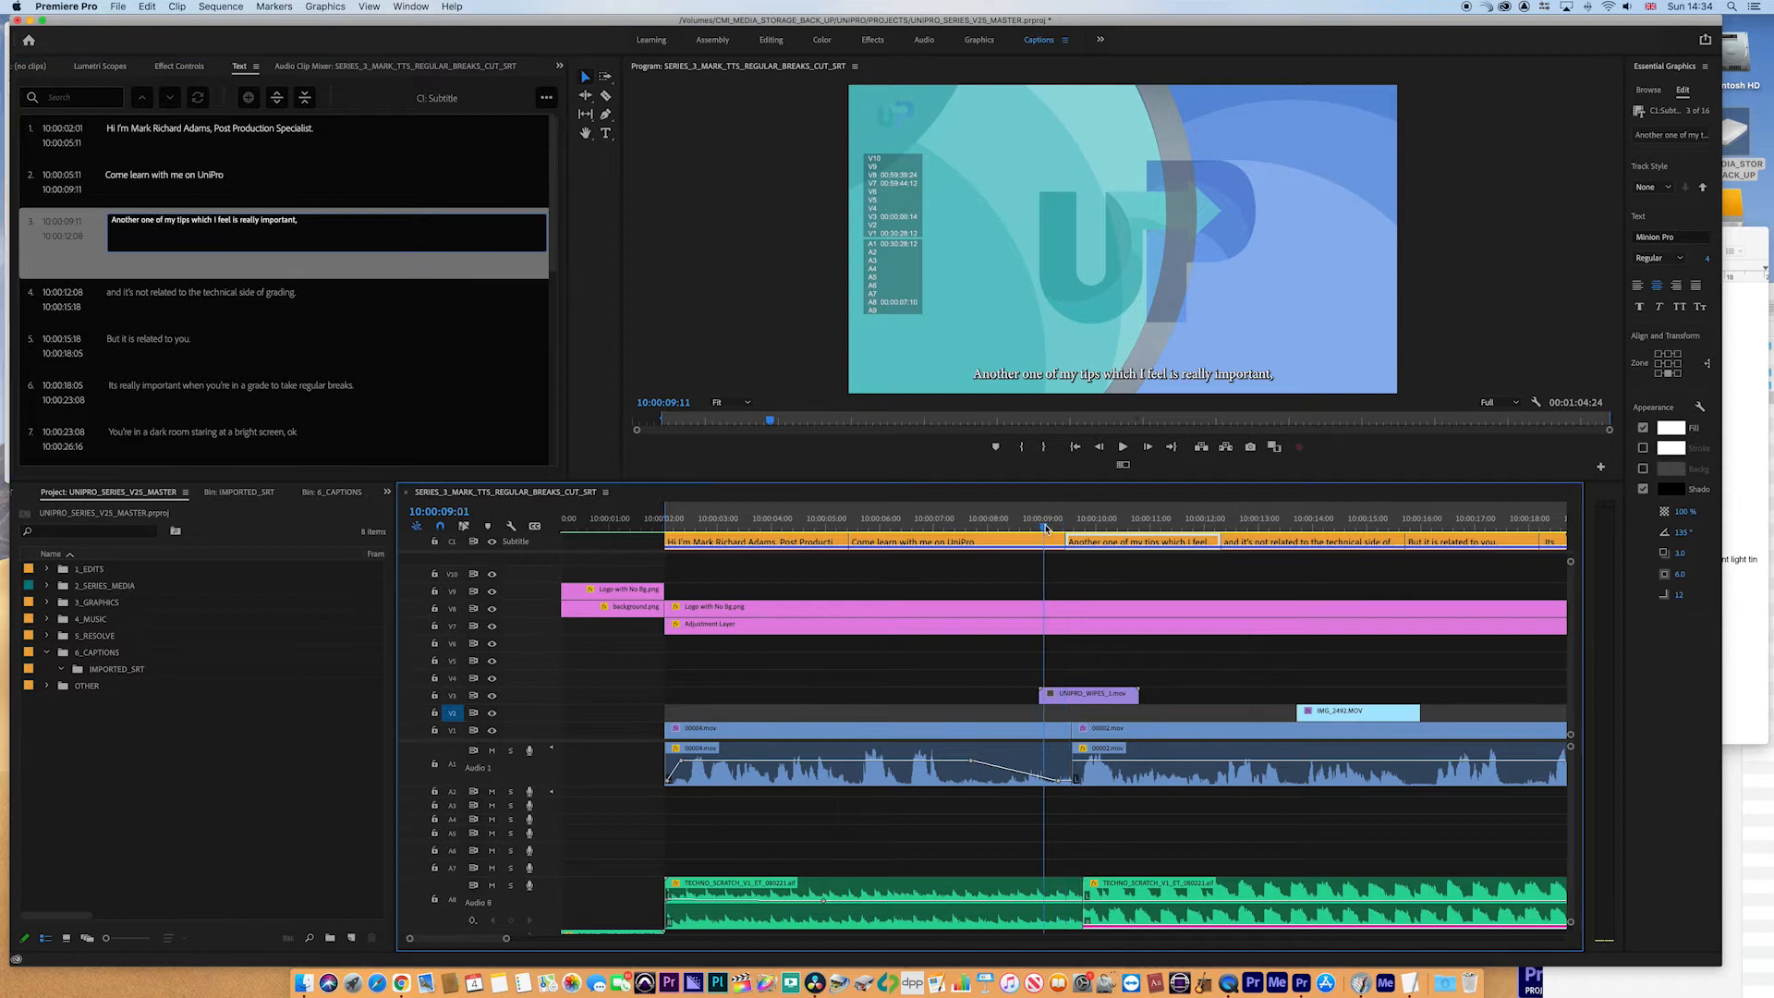
{"action": "key", "text": "space"}
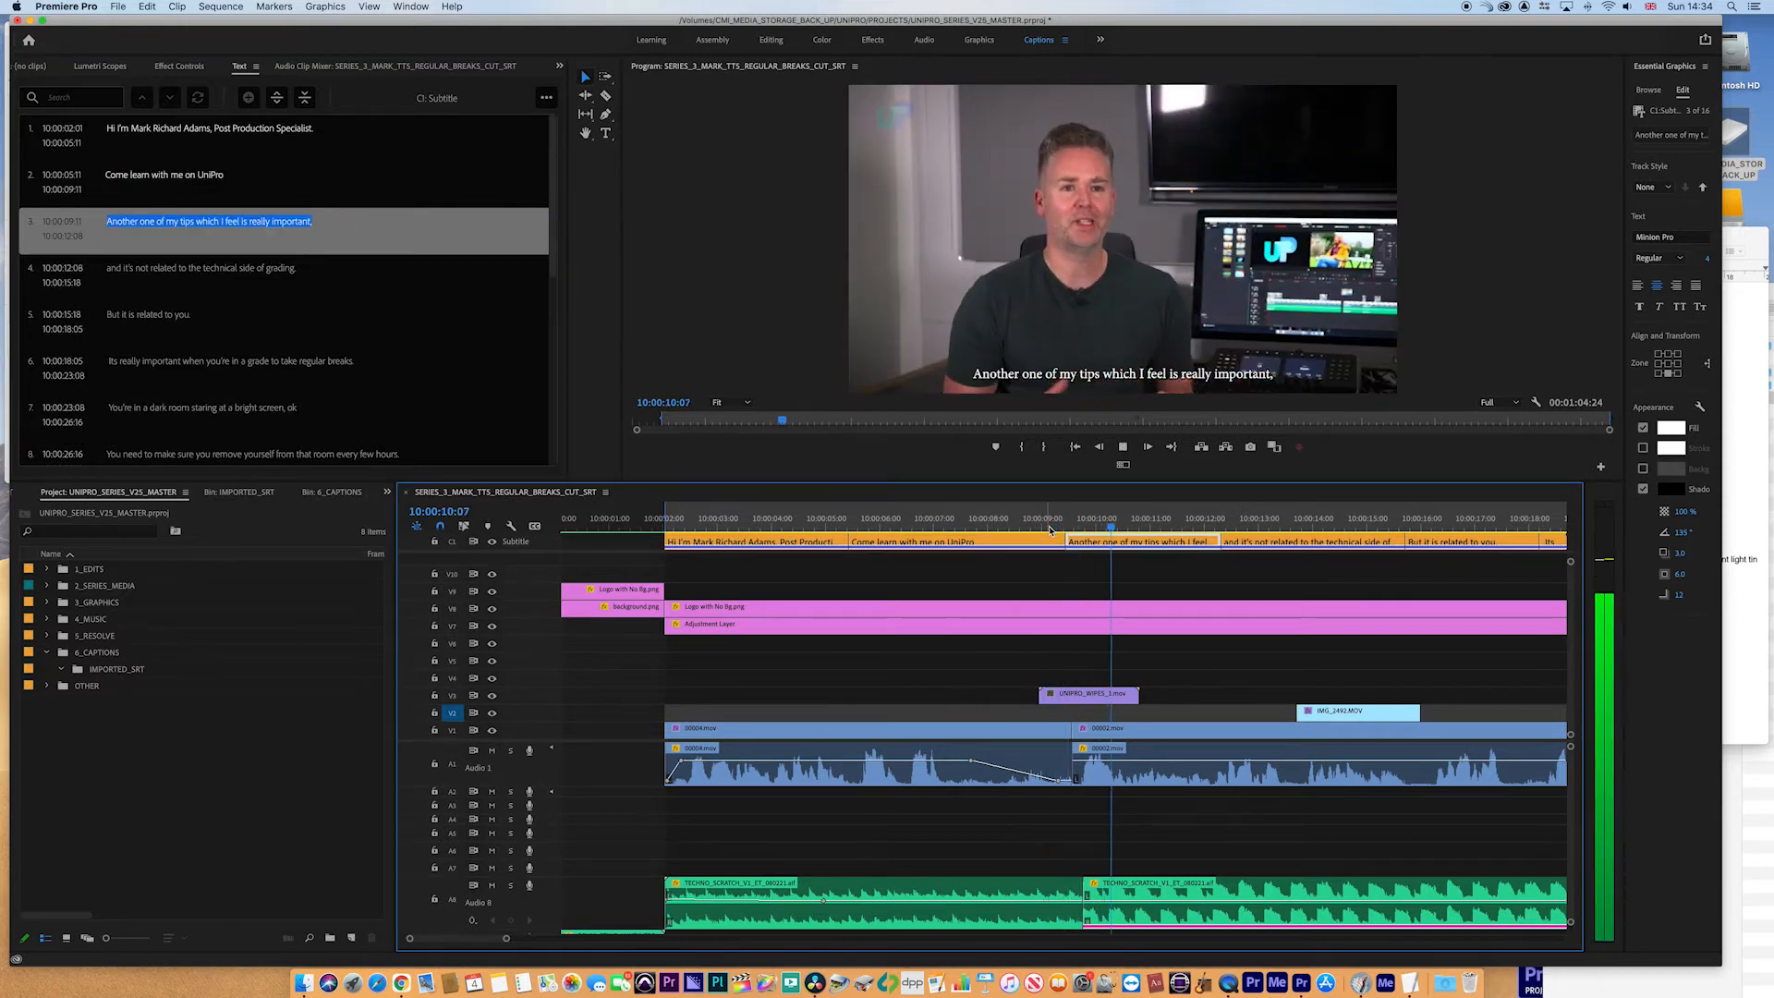
{"action": "scroll", "coordinate": [1152, 580], "scroll_direction": "right", "scroll_amount": 2}
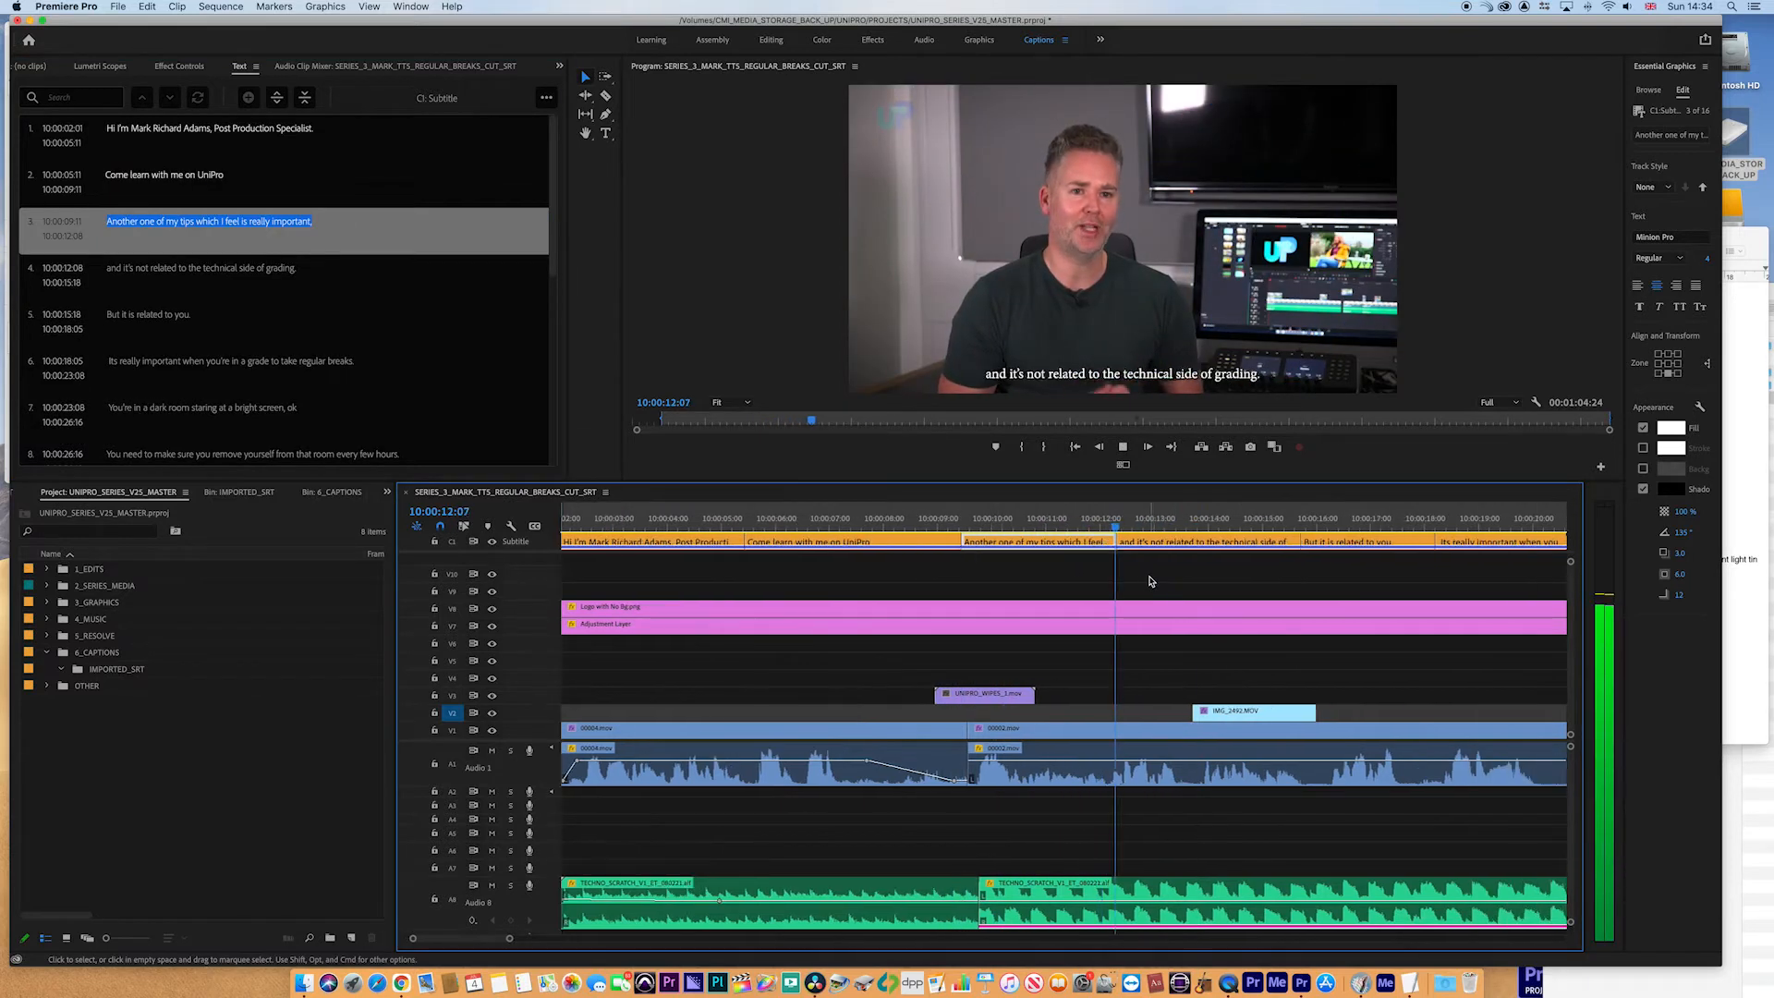
{"action": "key", "text": "space"}
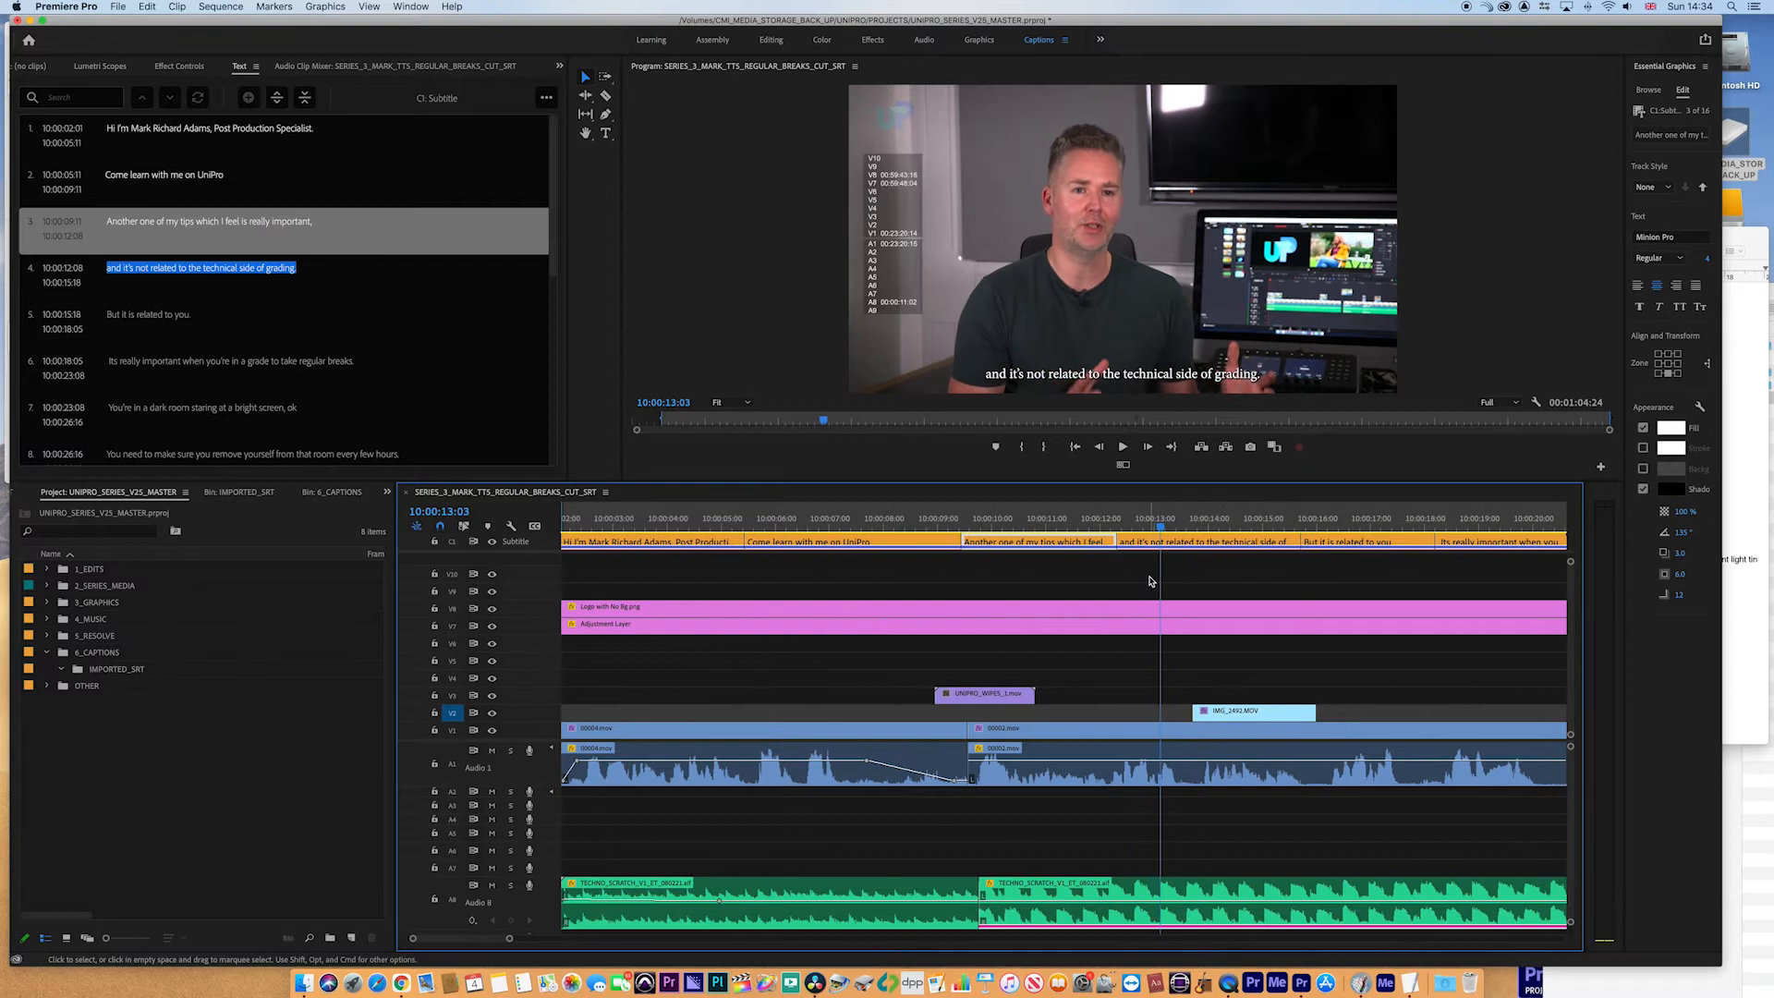
{"action": "left_click", "coordinate": [1076, 518]}
{"action": "left_click", "coordinate": [345, 223]}
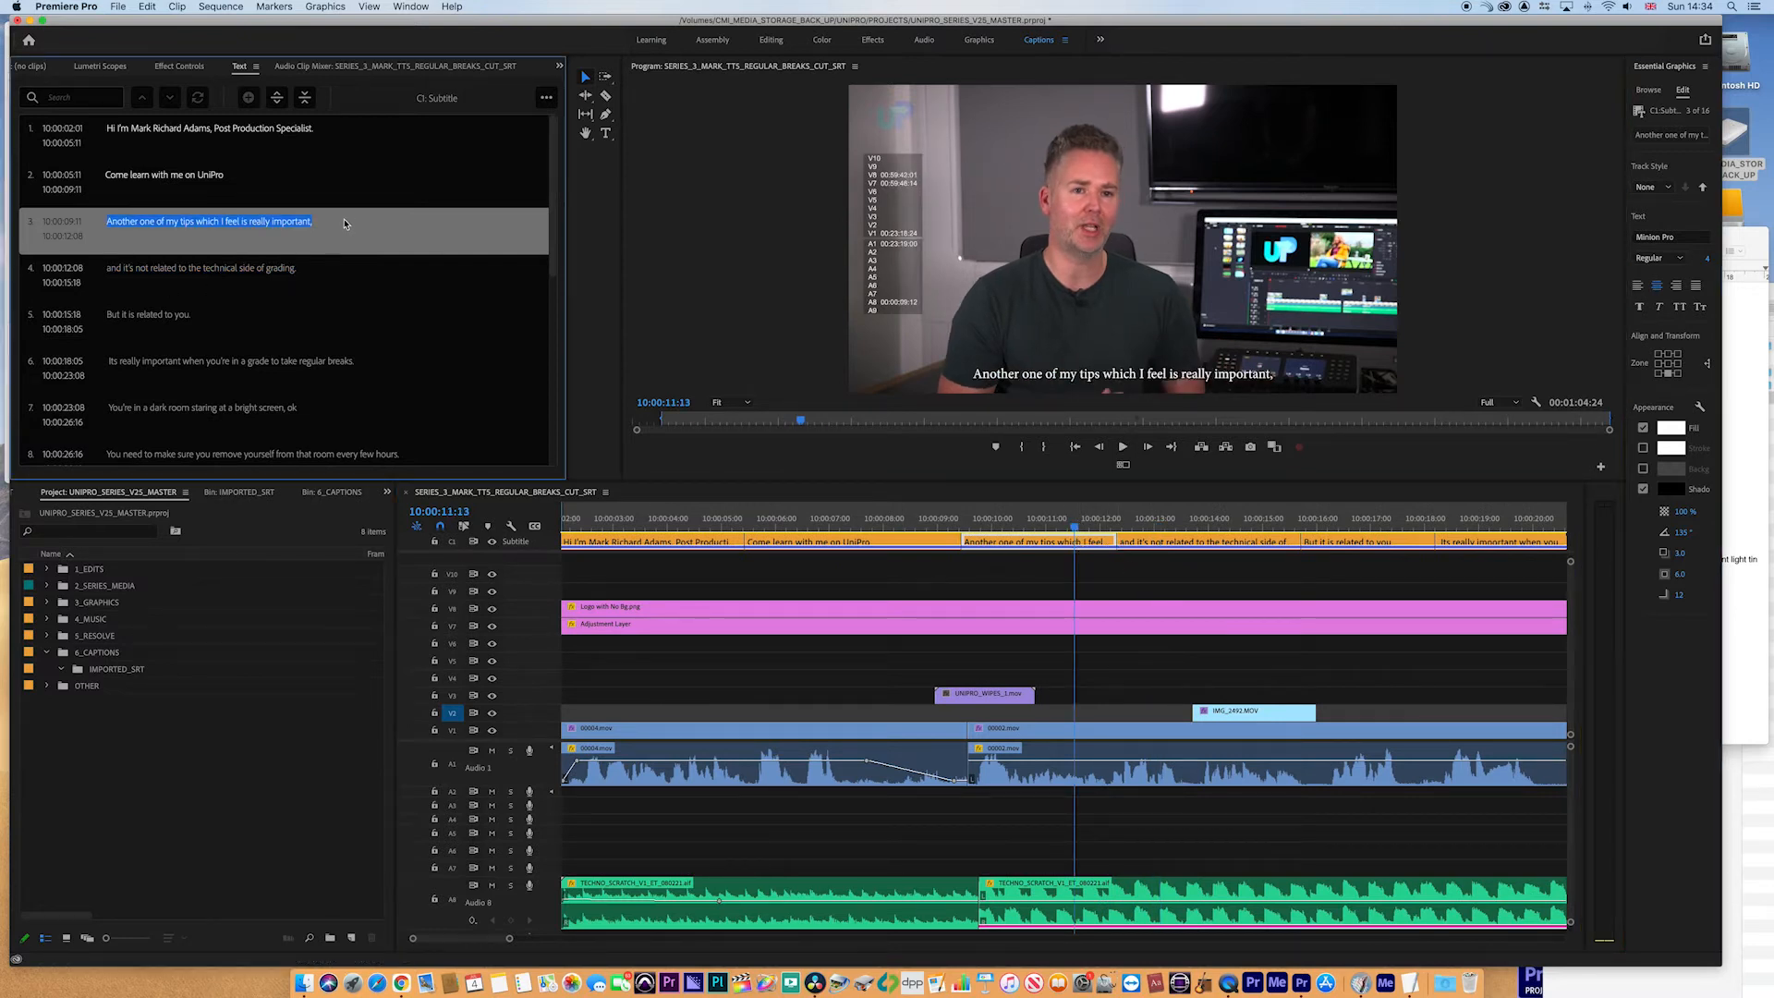
{"action": "double_click", "coordinate": [318, 224]}
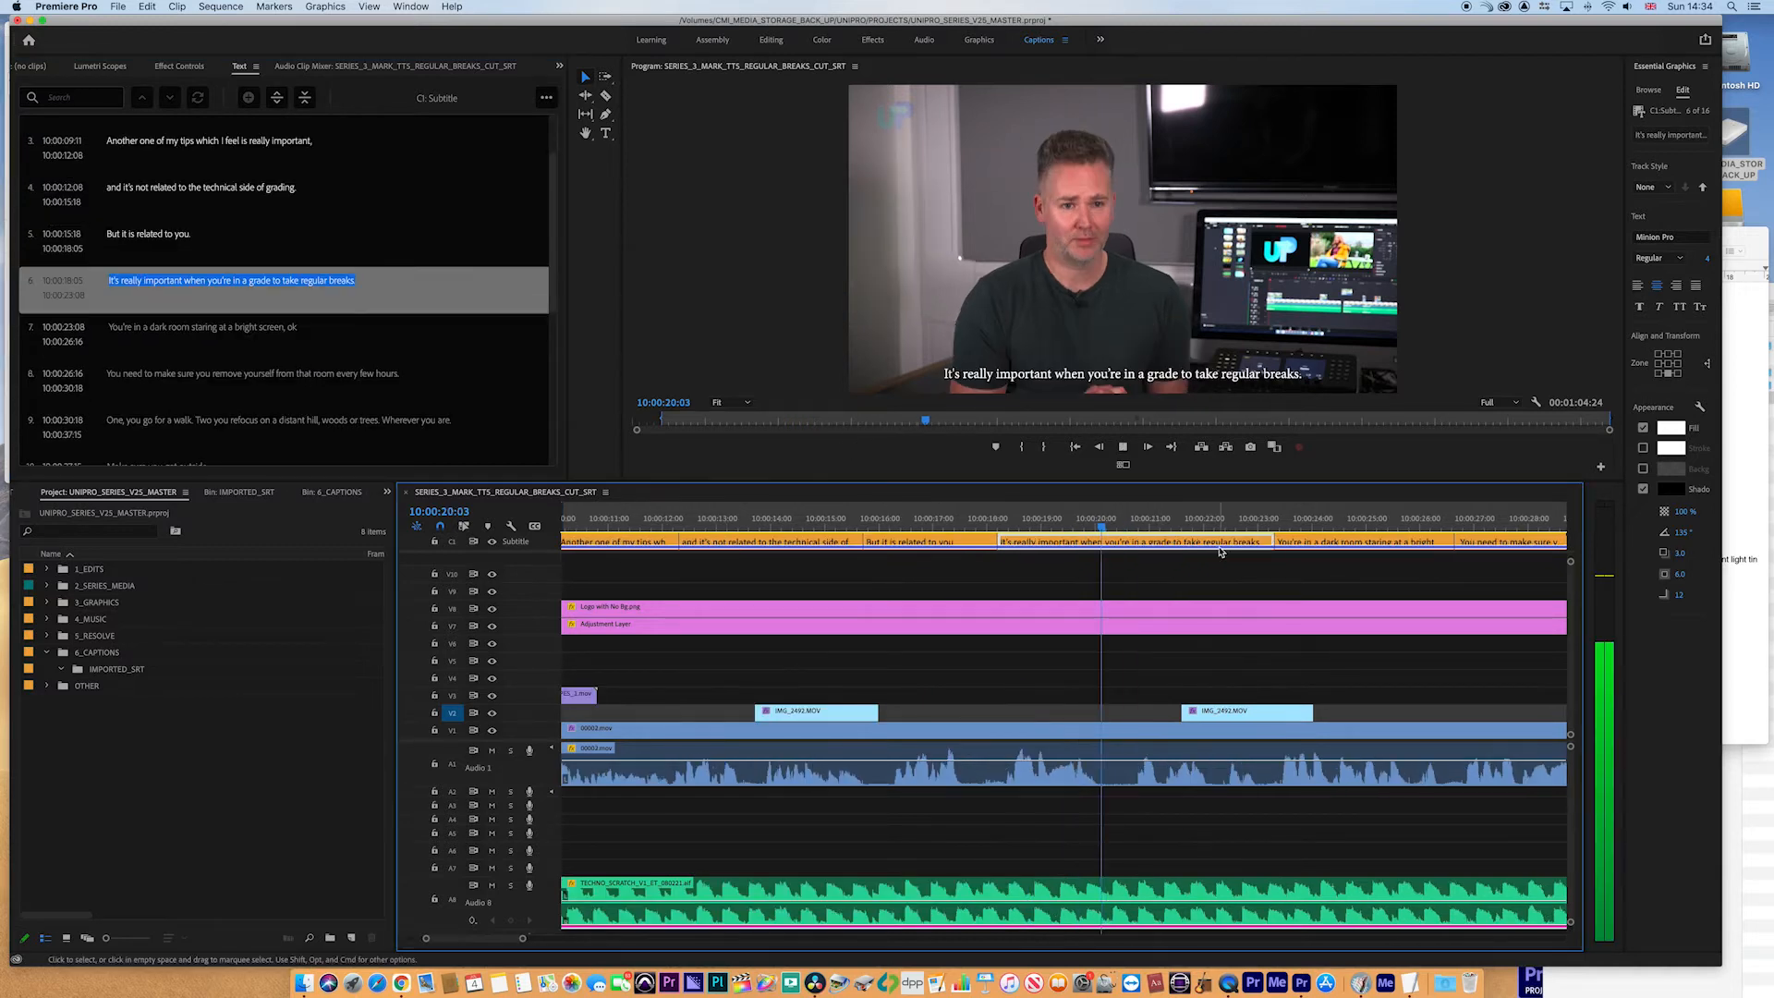
{"action": "key", "text": "minus"}
{"action": "key", "text": "minus"}
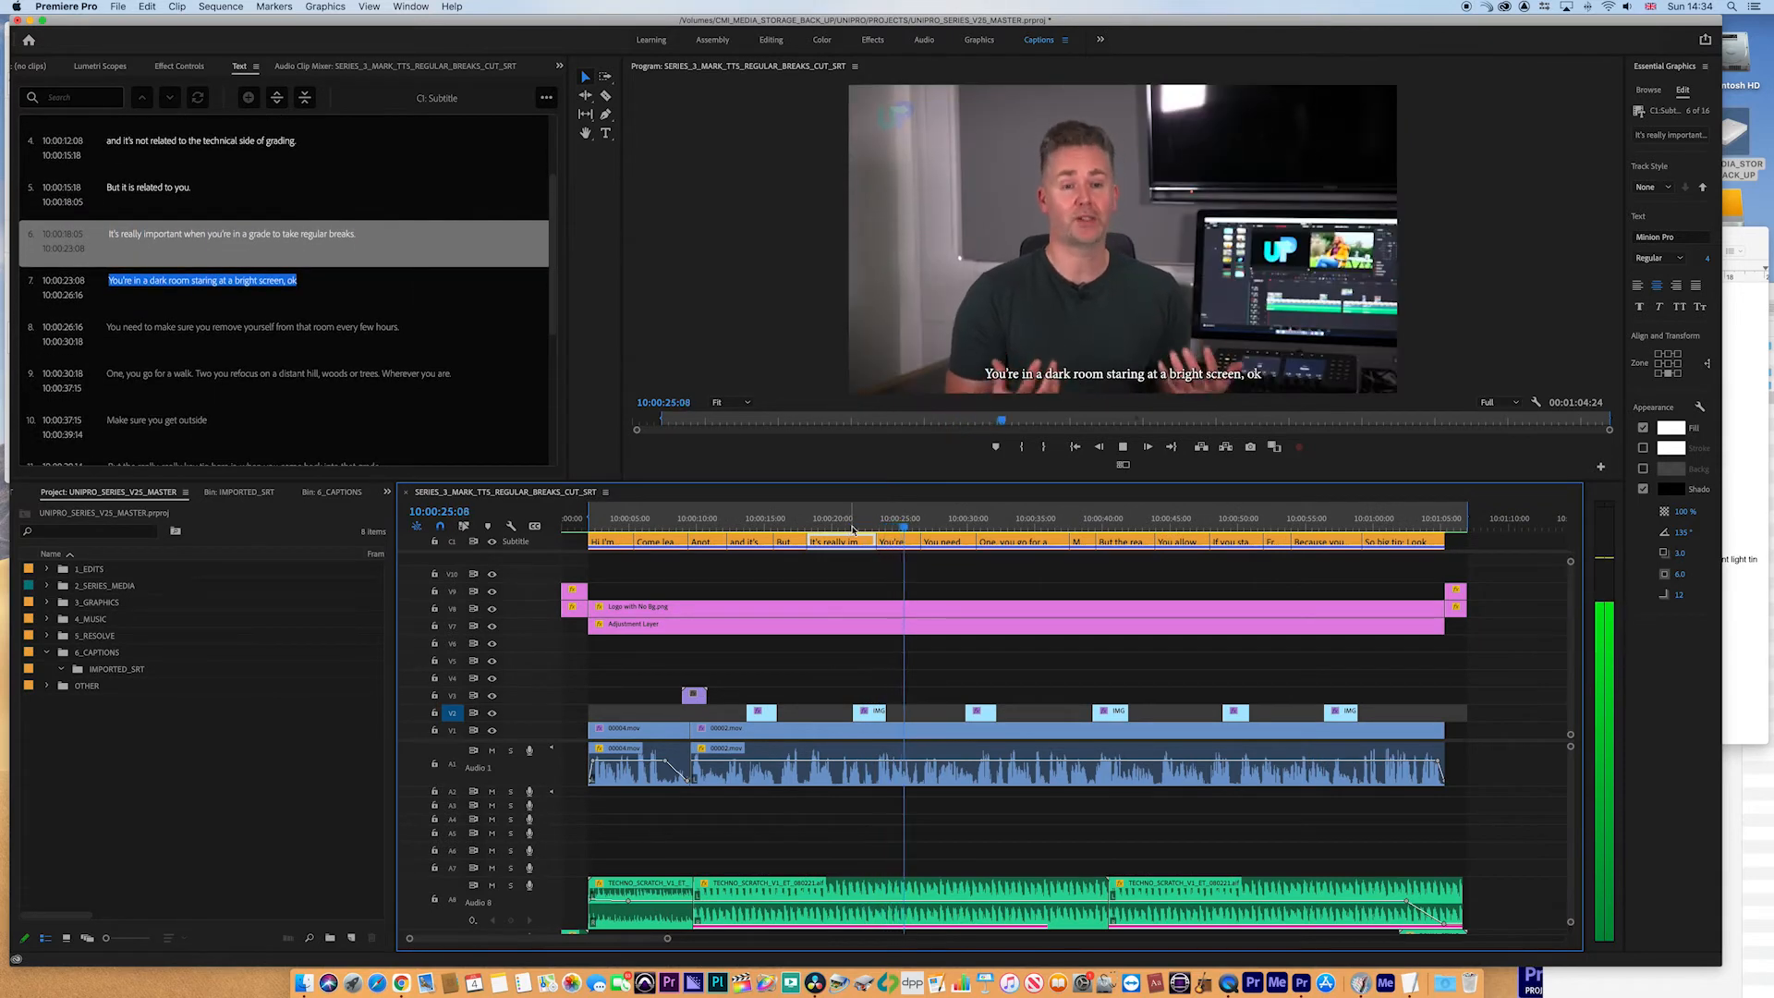
- Add a full stop after 'ok' at the end of the seventh caption
{"action": "double_click", "coordinate": [310, 280]}
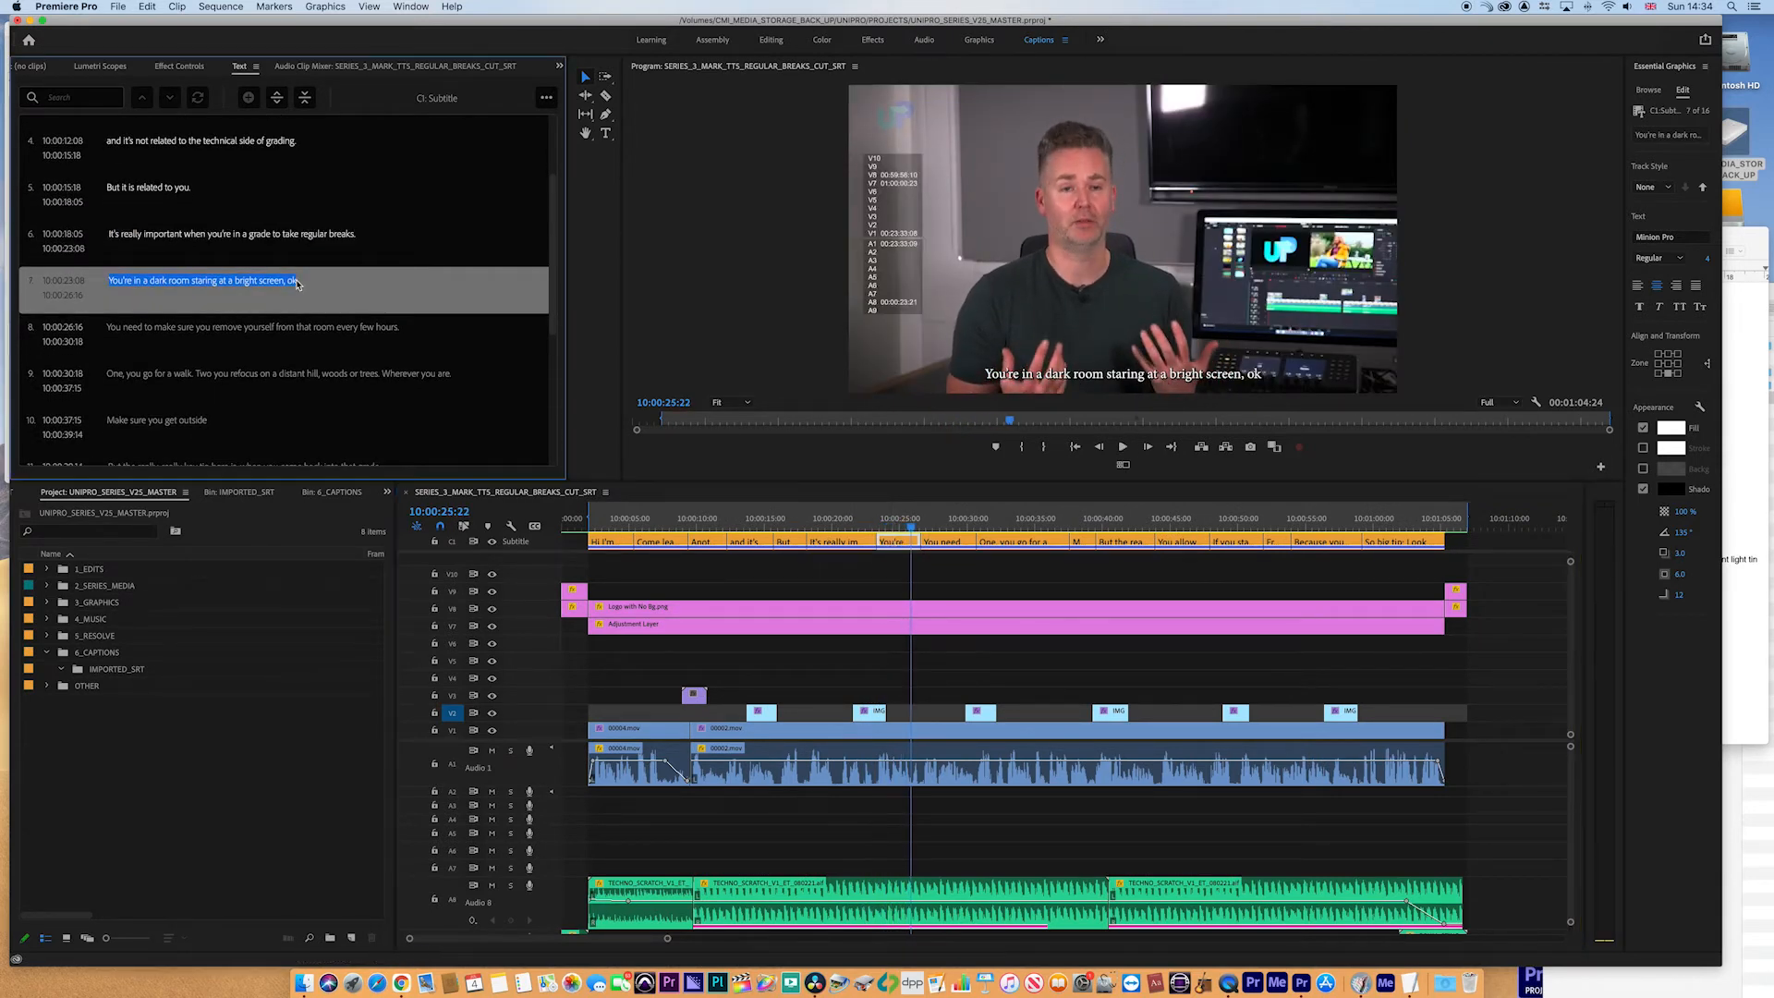
{"action": "left_click", "coordinate": [310, 280]}
{"action": "type", "text": "."}
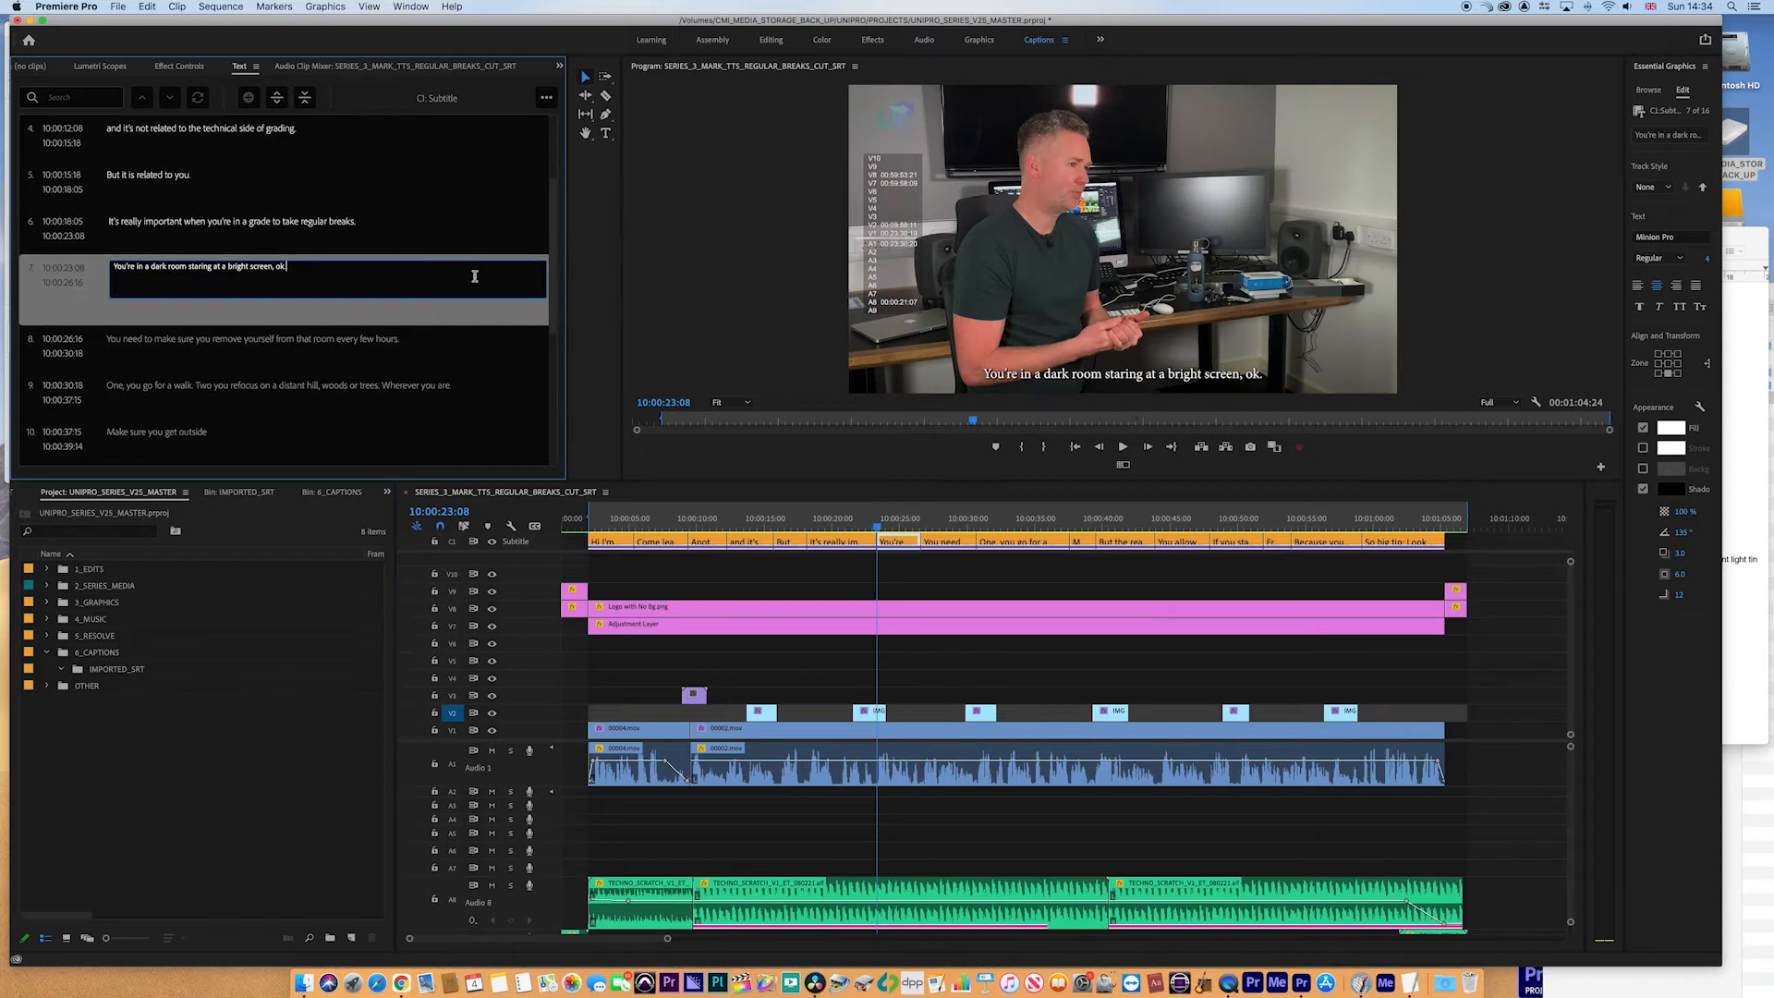
- Play back the sequence start and step through the captions in the list to check their timing
{"action": "left_click", "coordinate": [910, 528]}
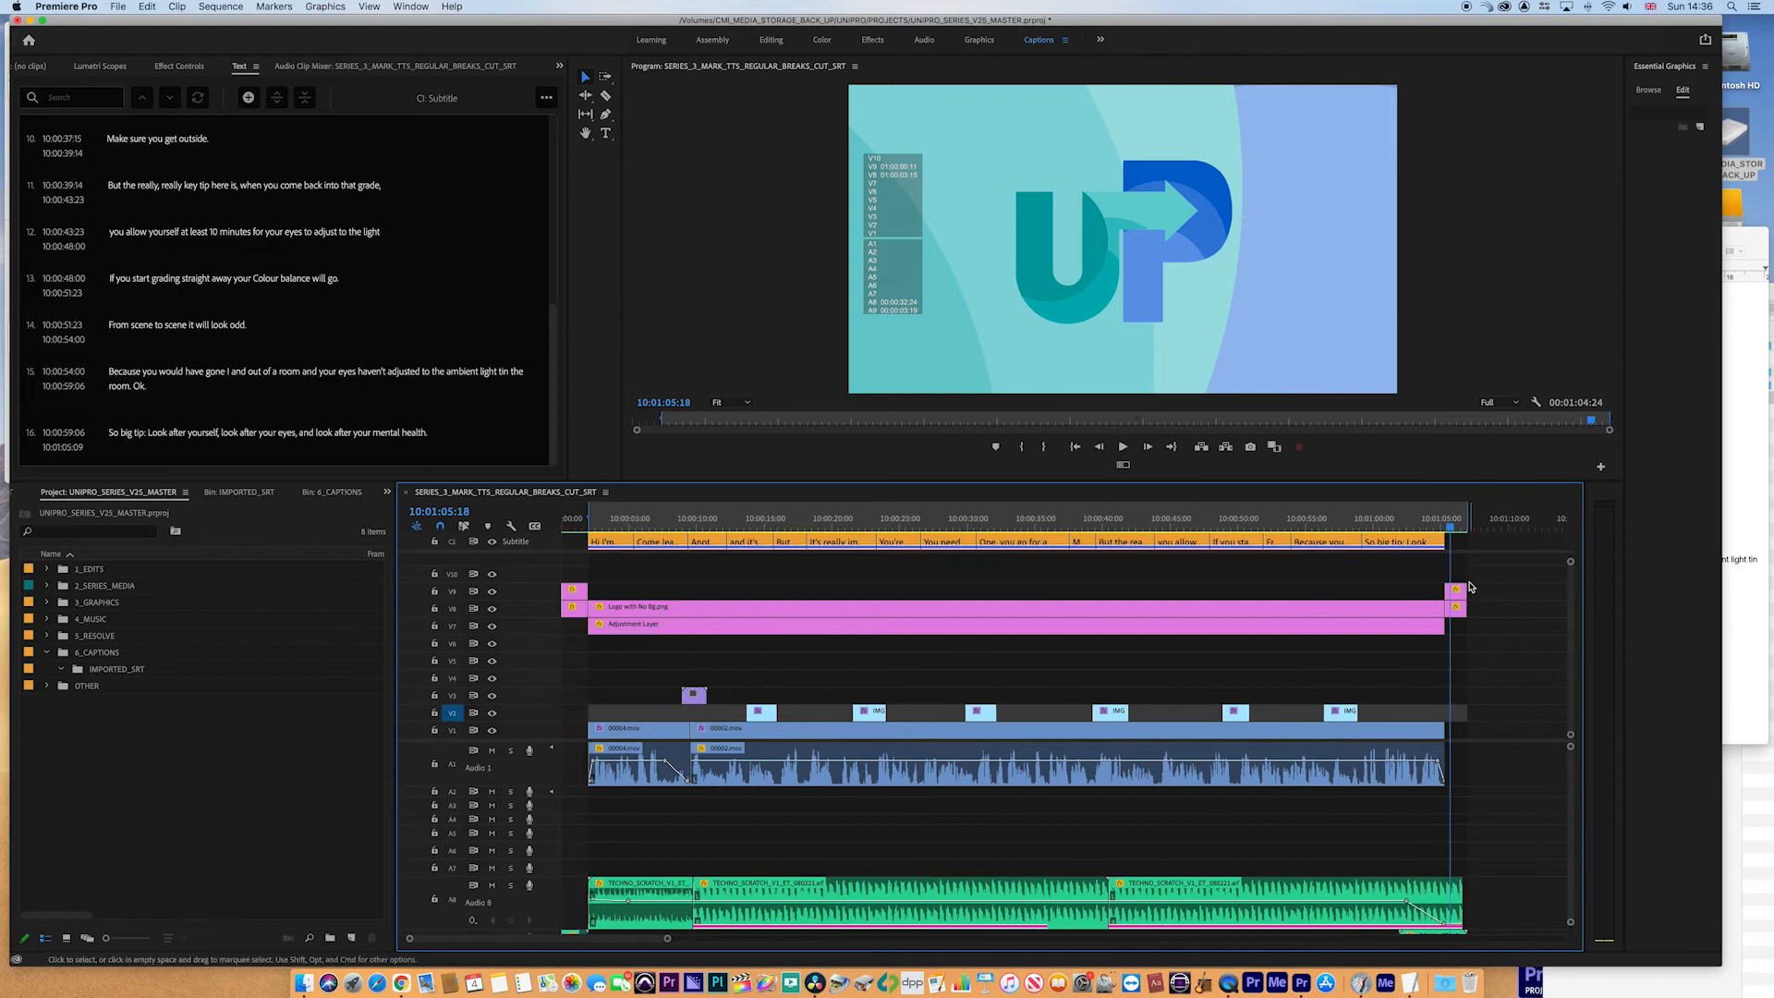
{"action": "left_click", "coordinate": [609, 522]}
{"action": "key", "text": "space"}
{"action": "key", "text": "="}
{"action": "key", "text": "="}
{"action": "key", "text": "="}
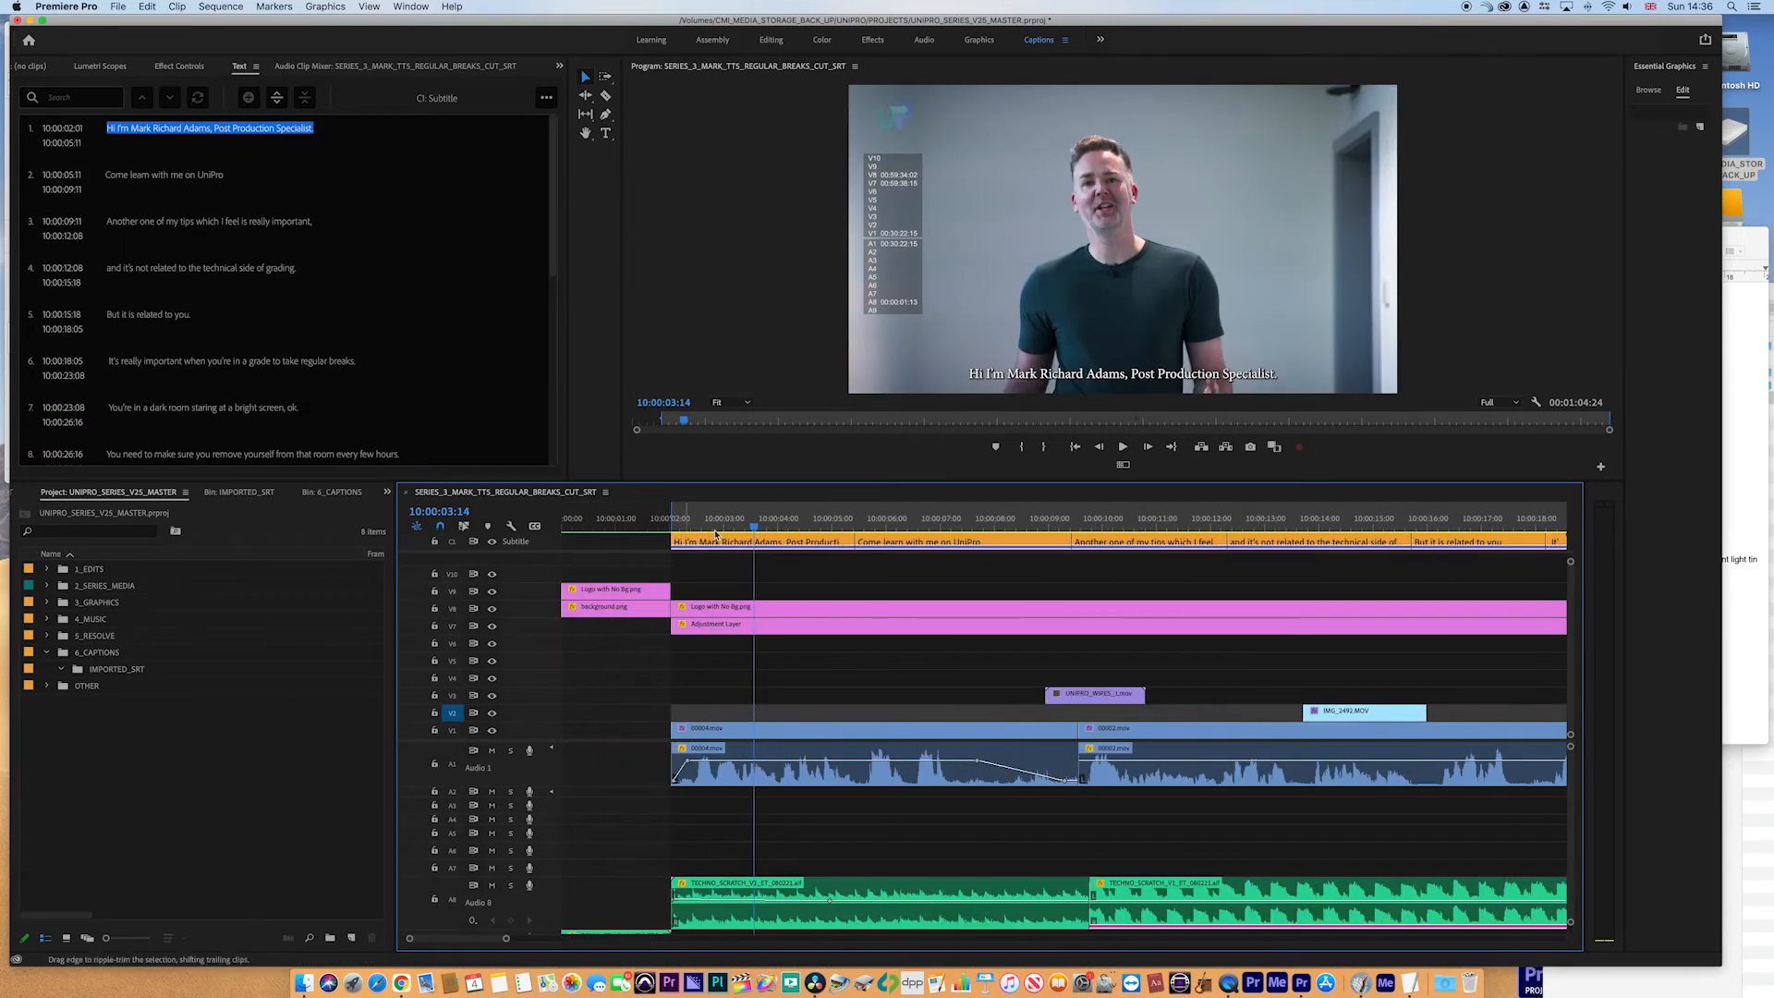
{"action": "left_click", "coordinate": [257, 237]}
{"action": "left_click", "coordinate": [248, 270]}
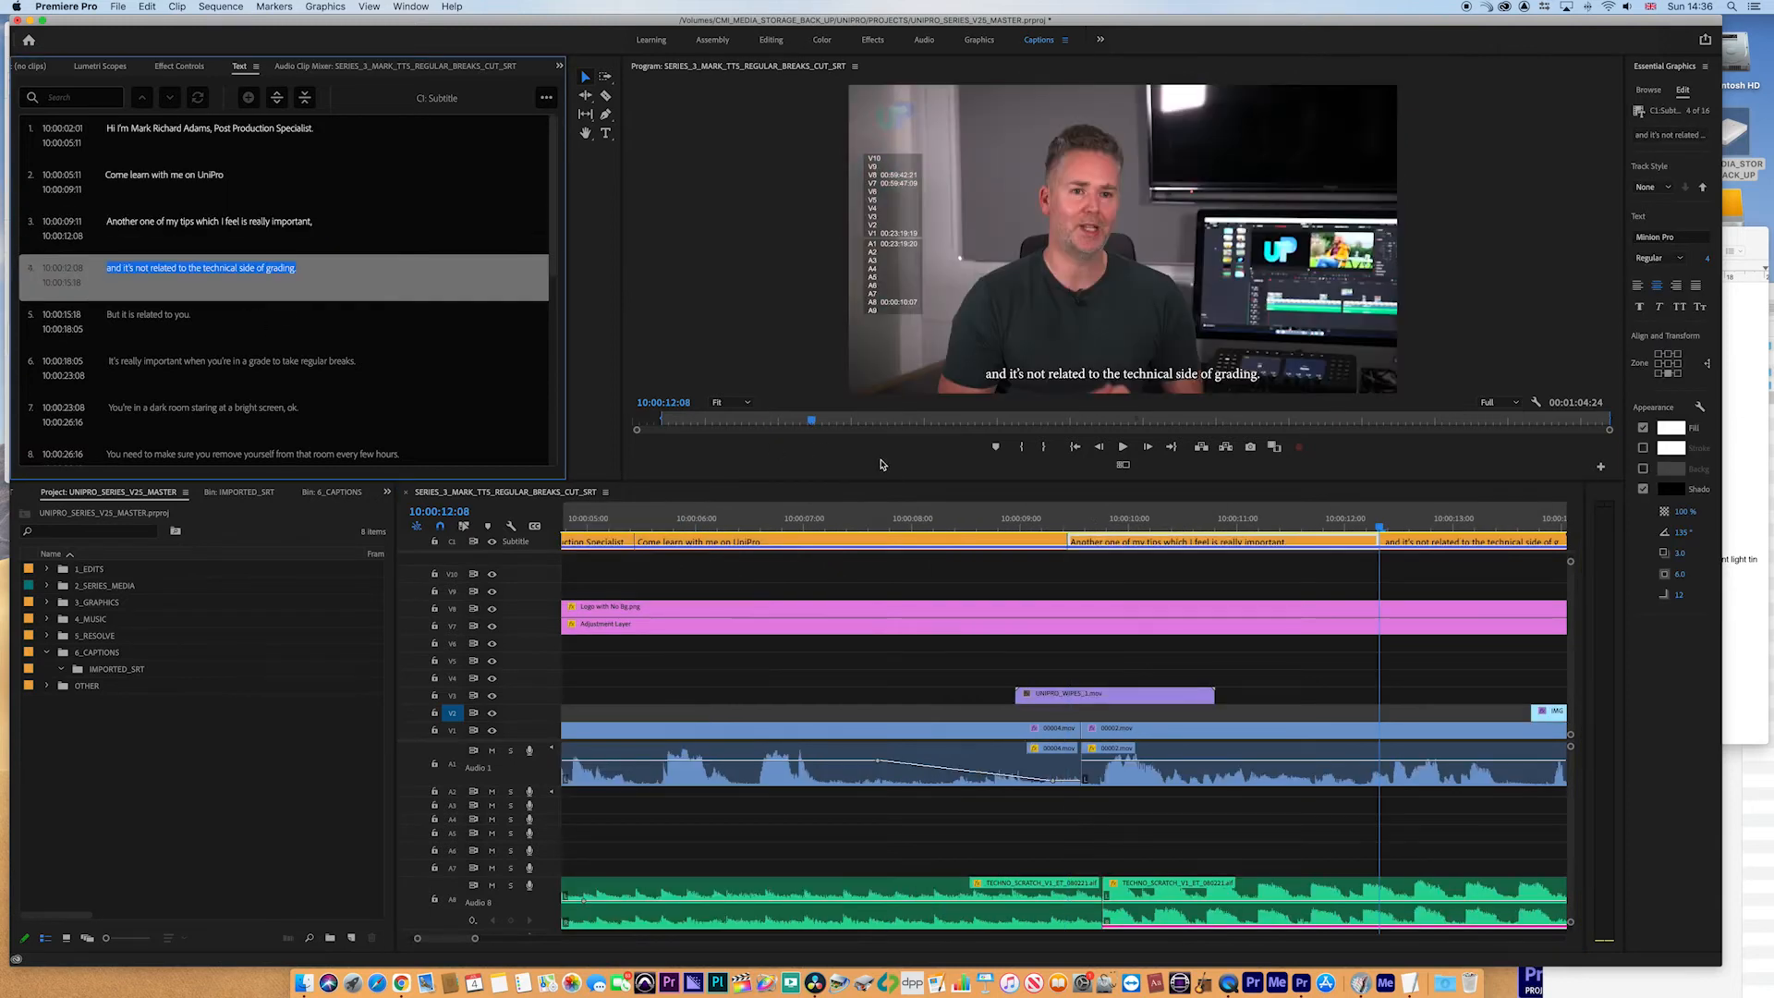
{"action": "key", "text": "-"}
{"action": "key", "text": "-"}
{"action": "key", "text": "-"}
- Select several captions on the subtitle track to inspect their timing
{"action": "left_click", "coordinate": [1010, 543]}
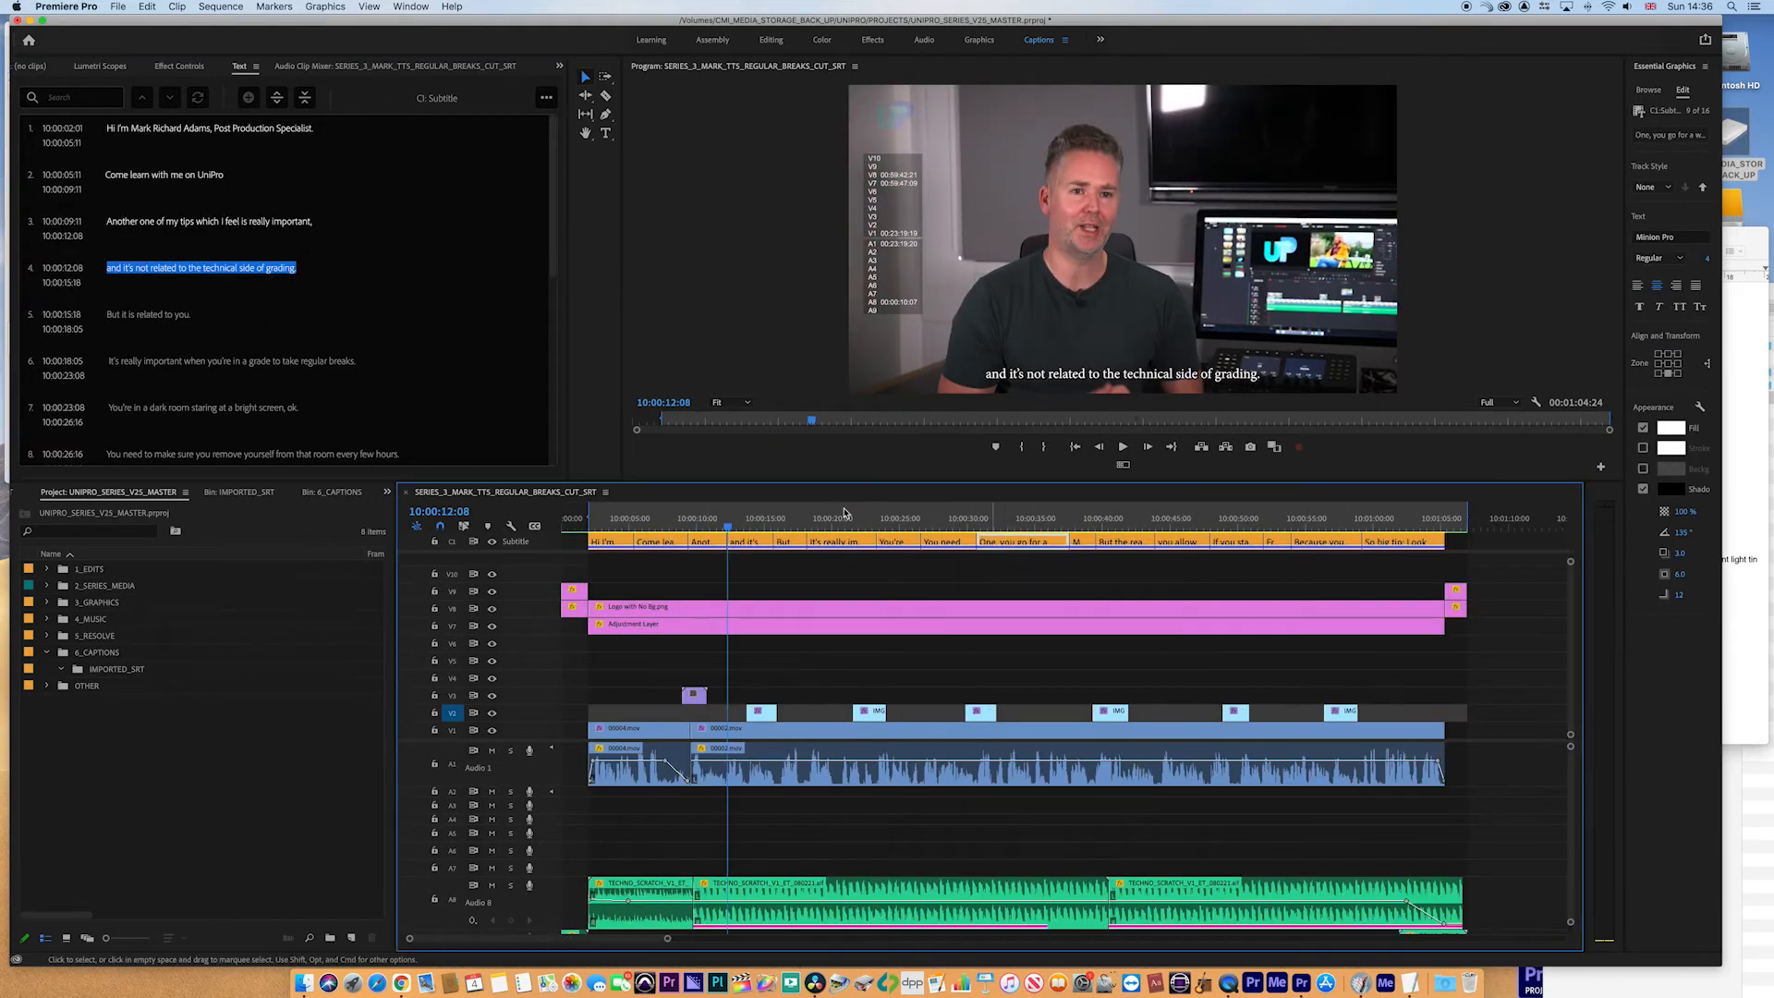
{"action": "left_click", "coordinate": [784, 544]}
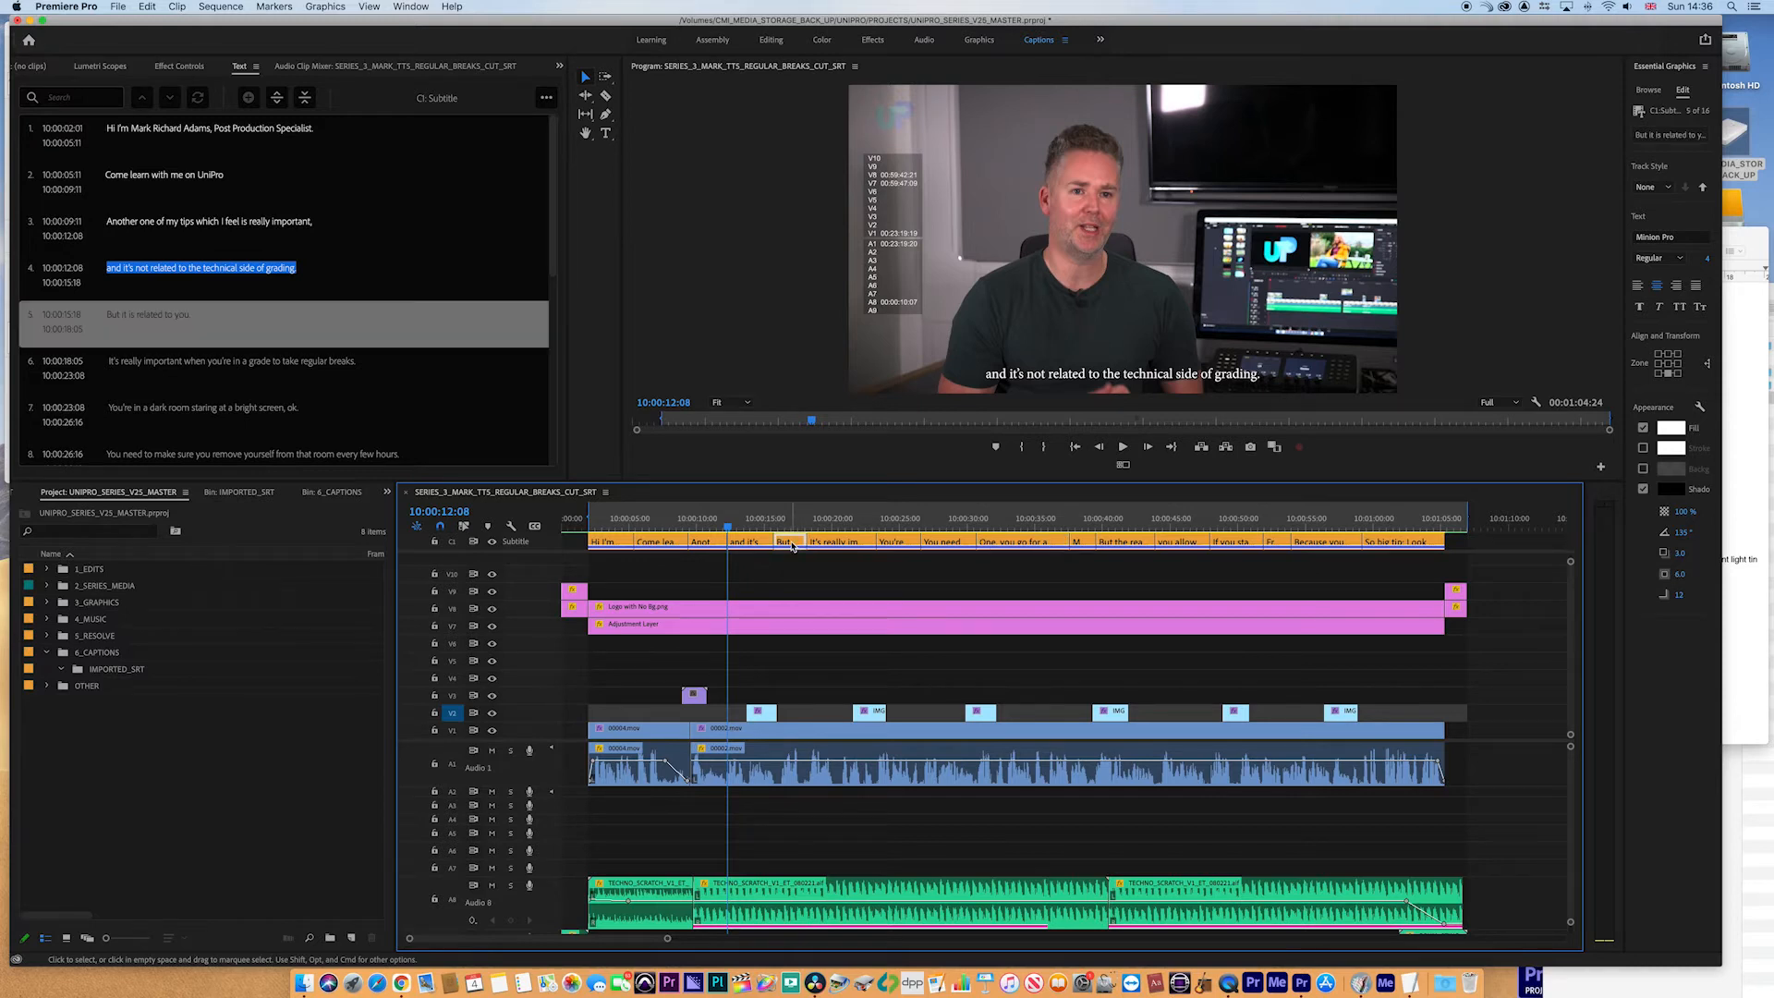
{"action": "left_click", "coordinate": [833, 543]}
{"action": "left_click", "coordinate": [895, 544]}
{"action": "left_click", "coordinate": [706, 543]}
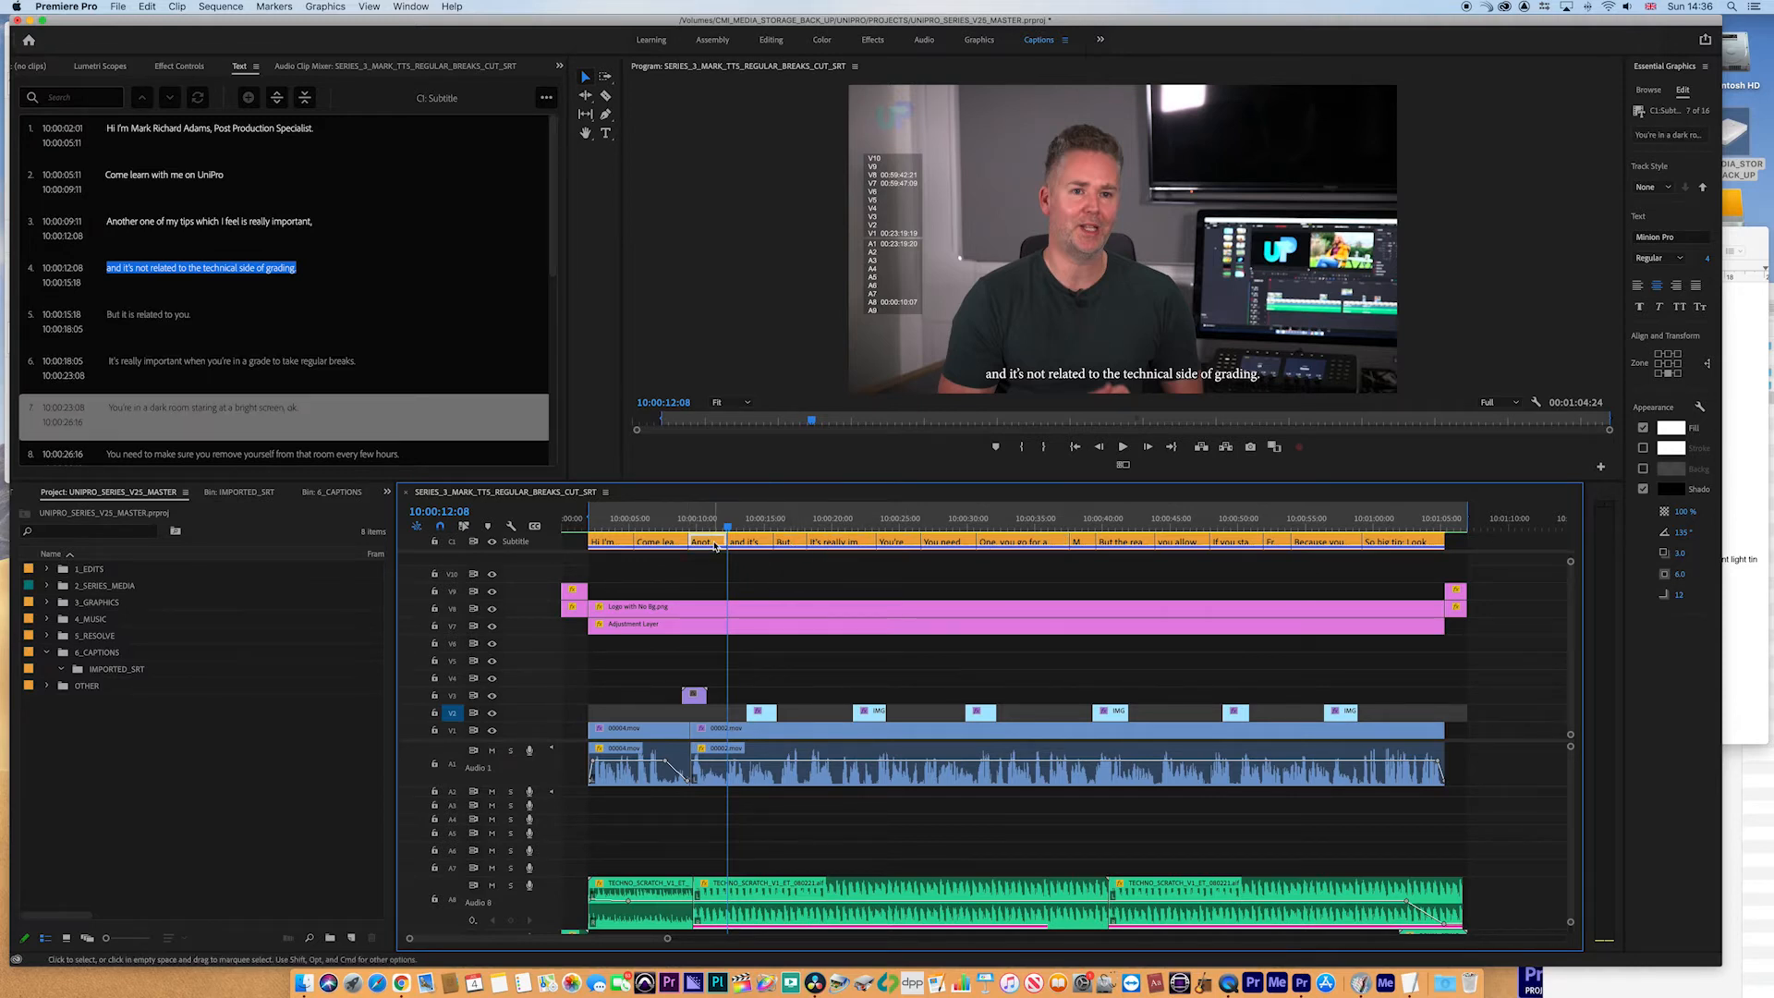
- Trim the second caption's end so it finishes at 10:00:07:10
{"action": "left_click", "coordinate": [655, 523]}
{"action": "key", "text": "equal"}
{"action": "key", "text": "equal"}
{"action": "key", "text": "equal"}
{"action": "key", "text": "equal"}
{"action": "key", "text": "equal"}
{"action": "key", "text": "minus"}
{"action": "key", "text": "minus"}
{"action": "key", "text": "minus"}
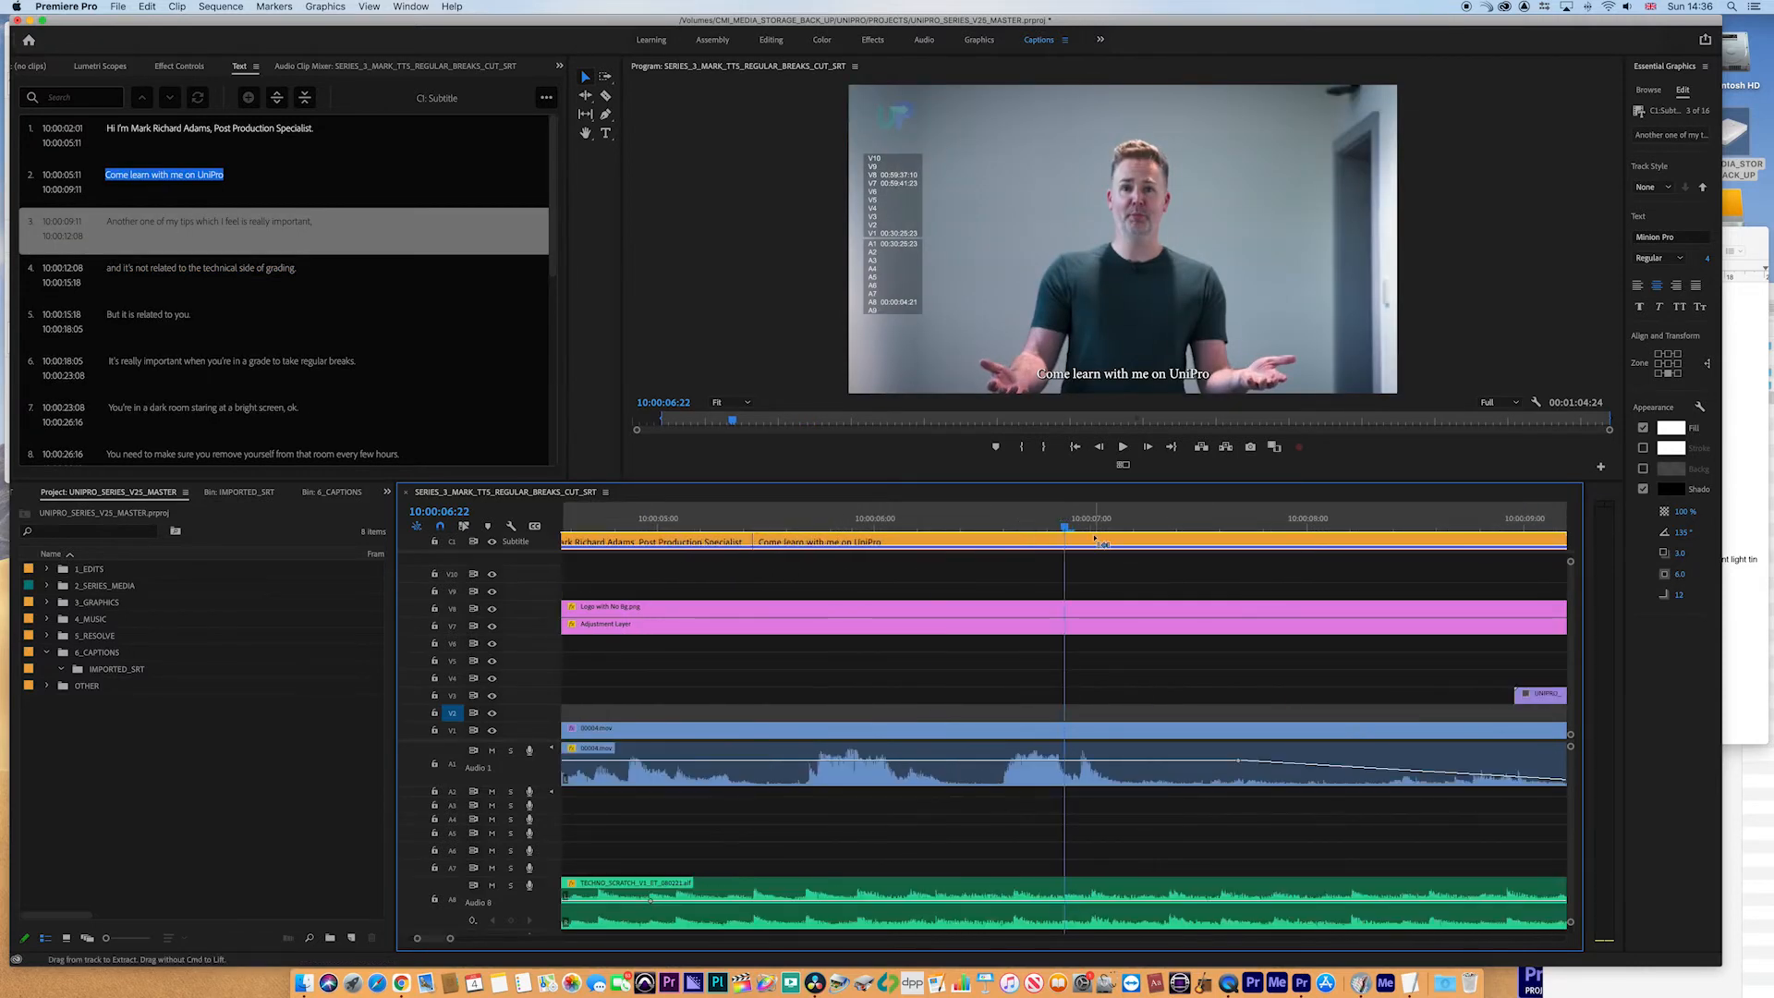
{"action": "left_click_drag", "start_coordinate": [1069, 543], "coordinate": [932, 524]}
{"action": "key", "text": "space"}
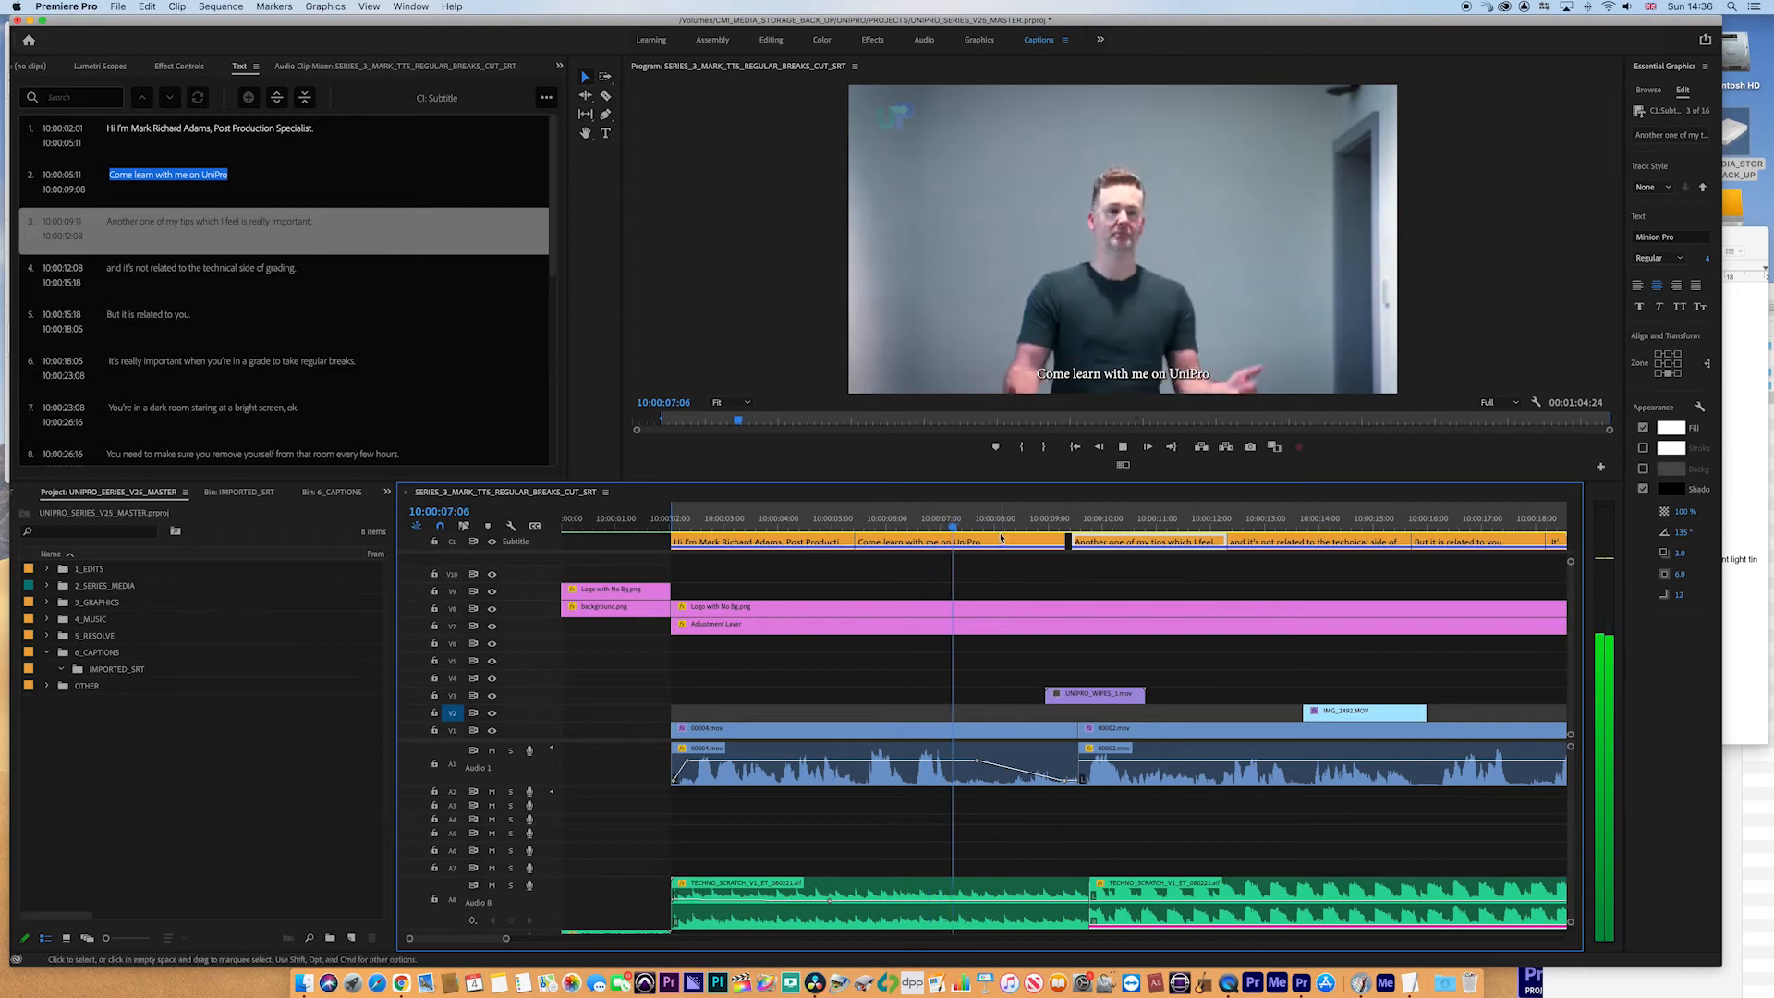
{"action": "key", "text": "space"}
{"action": "left_click_drag", "start_coordinate": [1063, 541], "coordinate": [961, 543]}
- Move the third caption's start later to 10:00:09:24
{"action": "left_click", "coordinate": [906, 525]}
{"action": "key", "text": "space"}
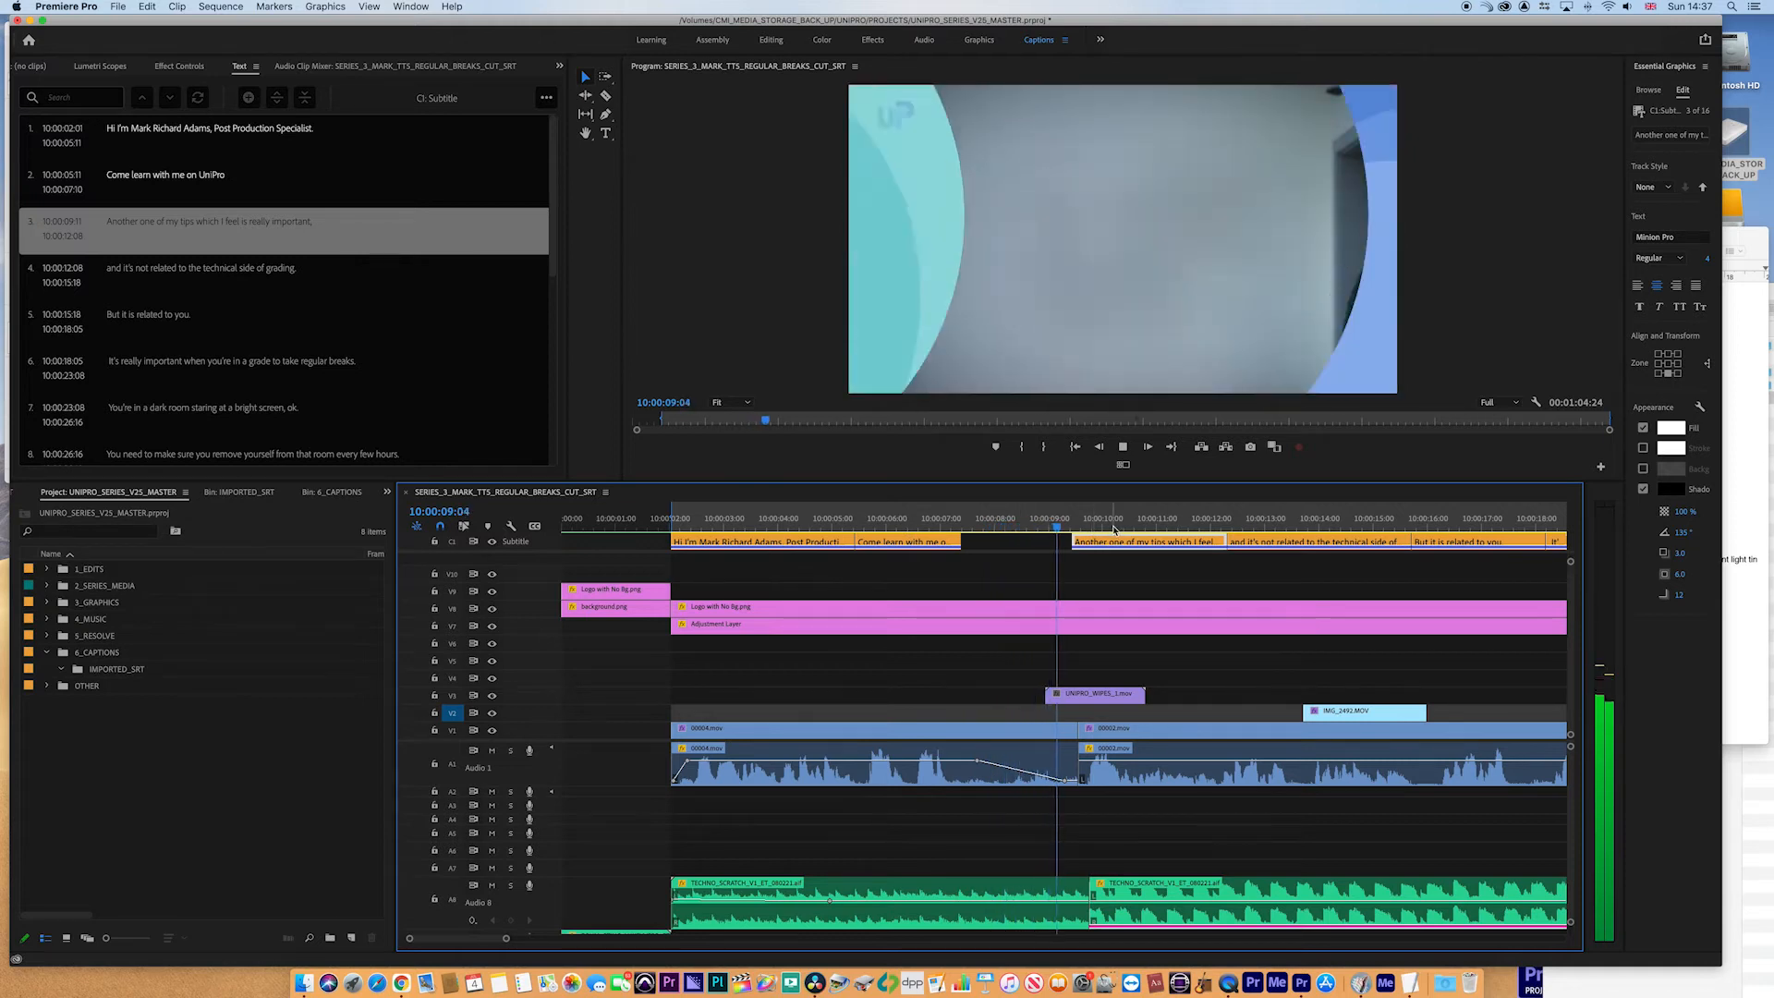
{"action": "key", "text": "space"}
{"action": "left_click_drag", "start_coordinate": [1076, 543], "coordinate": [1103, 543]}
- Play back the third and fourth captions to review the new timing
{"action": "left_click", "coordinate": [1061, 531]}
{"action": "key", "text": "space"}
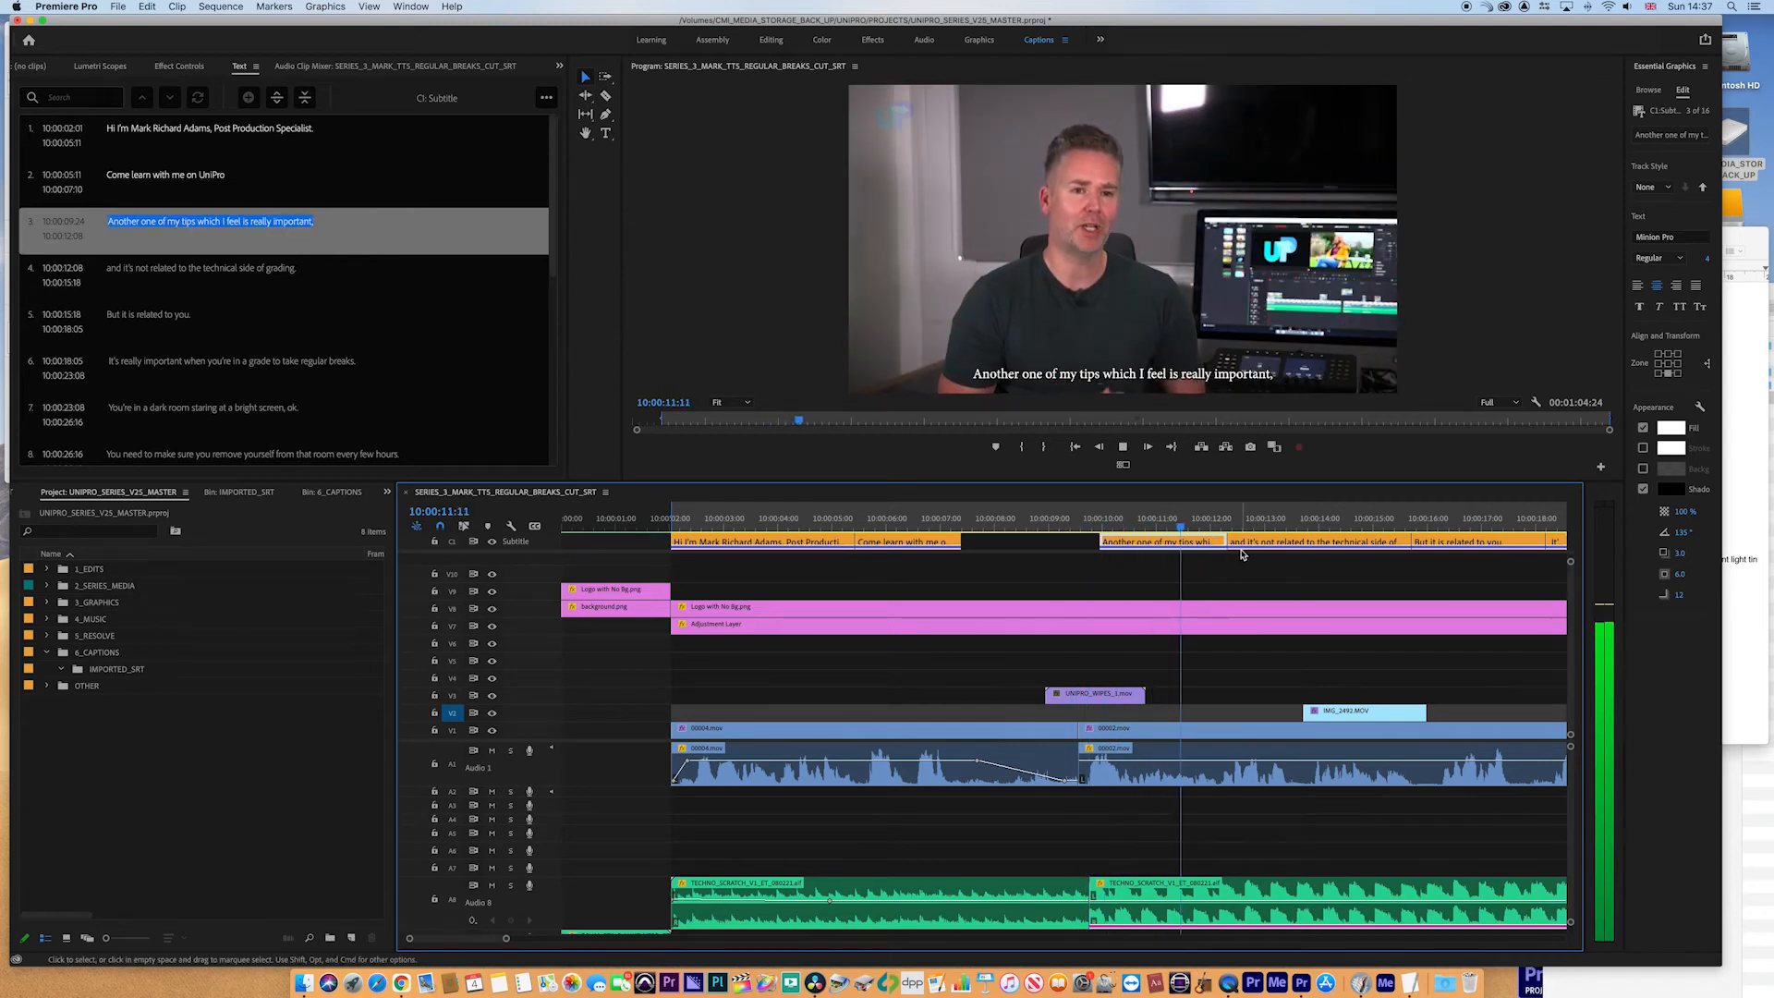
{"action": "left_click", "coordinate": [1321, 579]}
{"action": "key", "text": "space"}
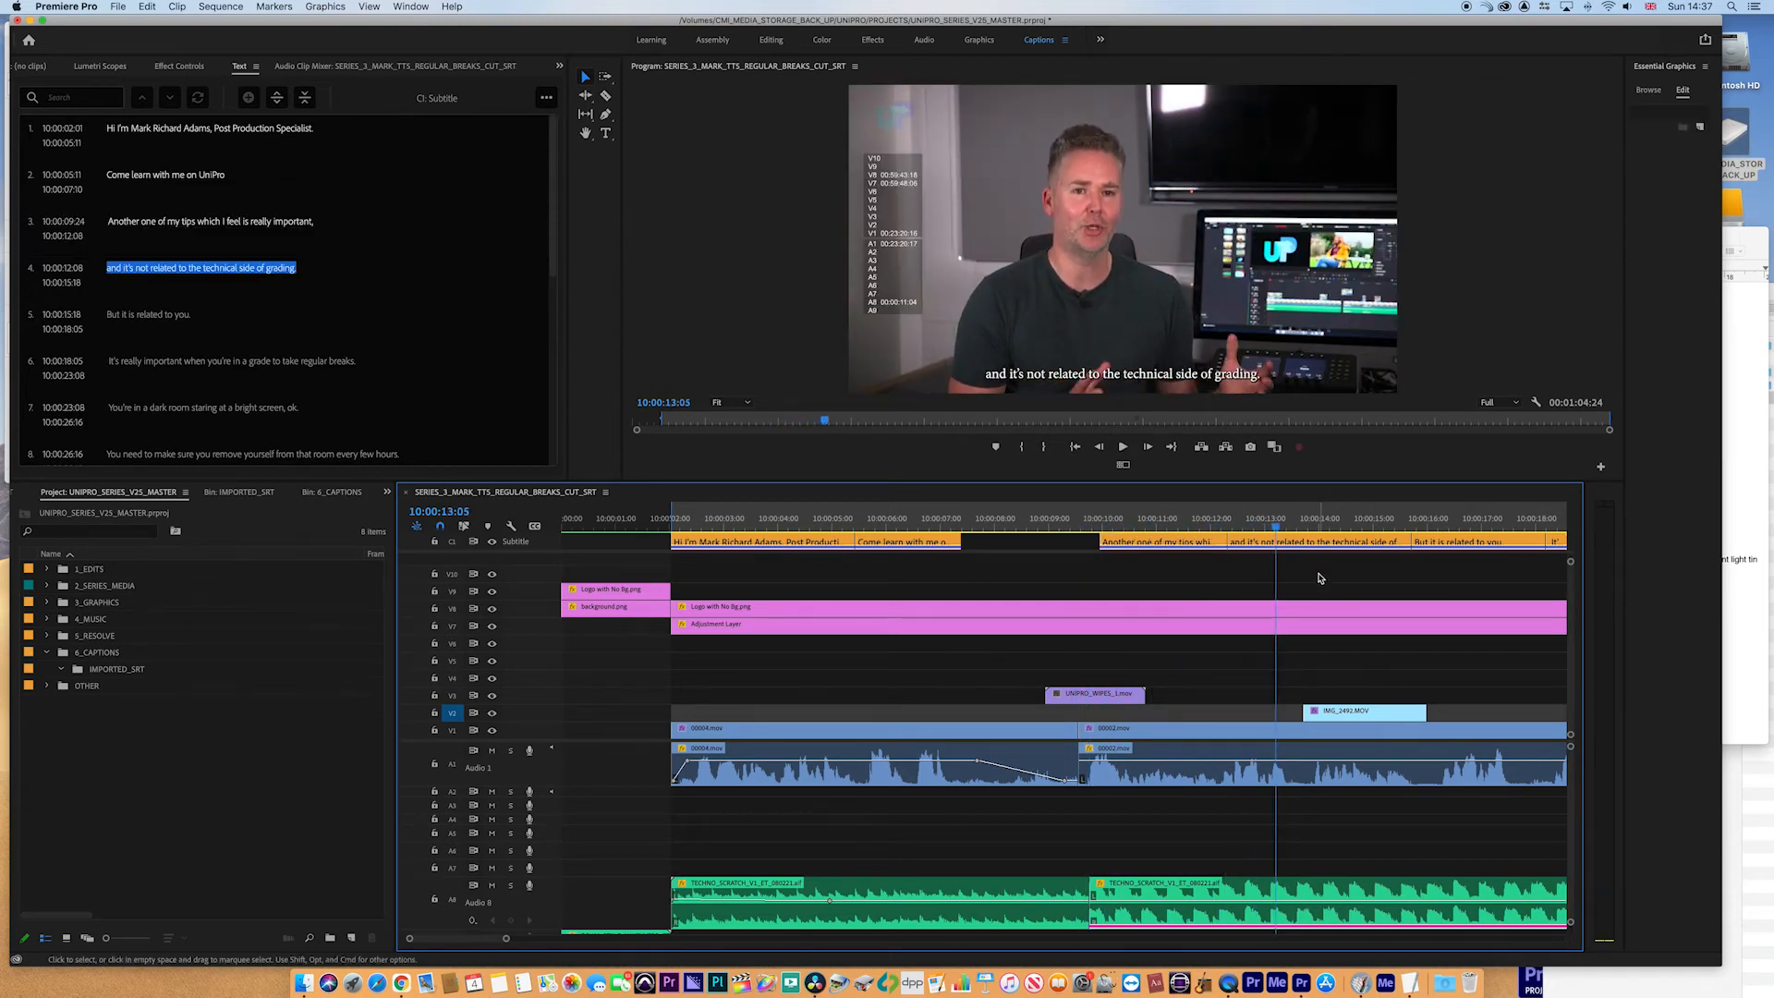
- Export the captions as an SRT file named UNIPRO_MARK_HEALTH into the SRT folder inside SRT_MEDIA
{"action": "key", "text": "backslash"}
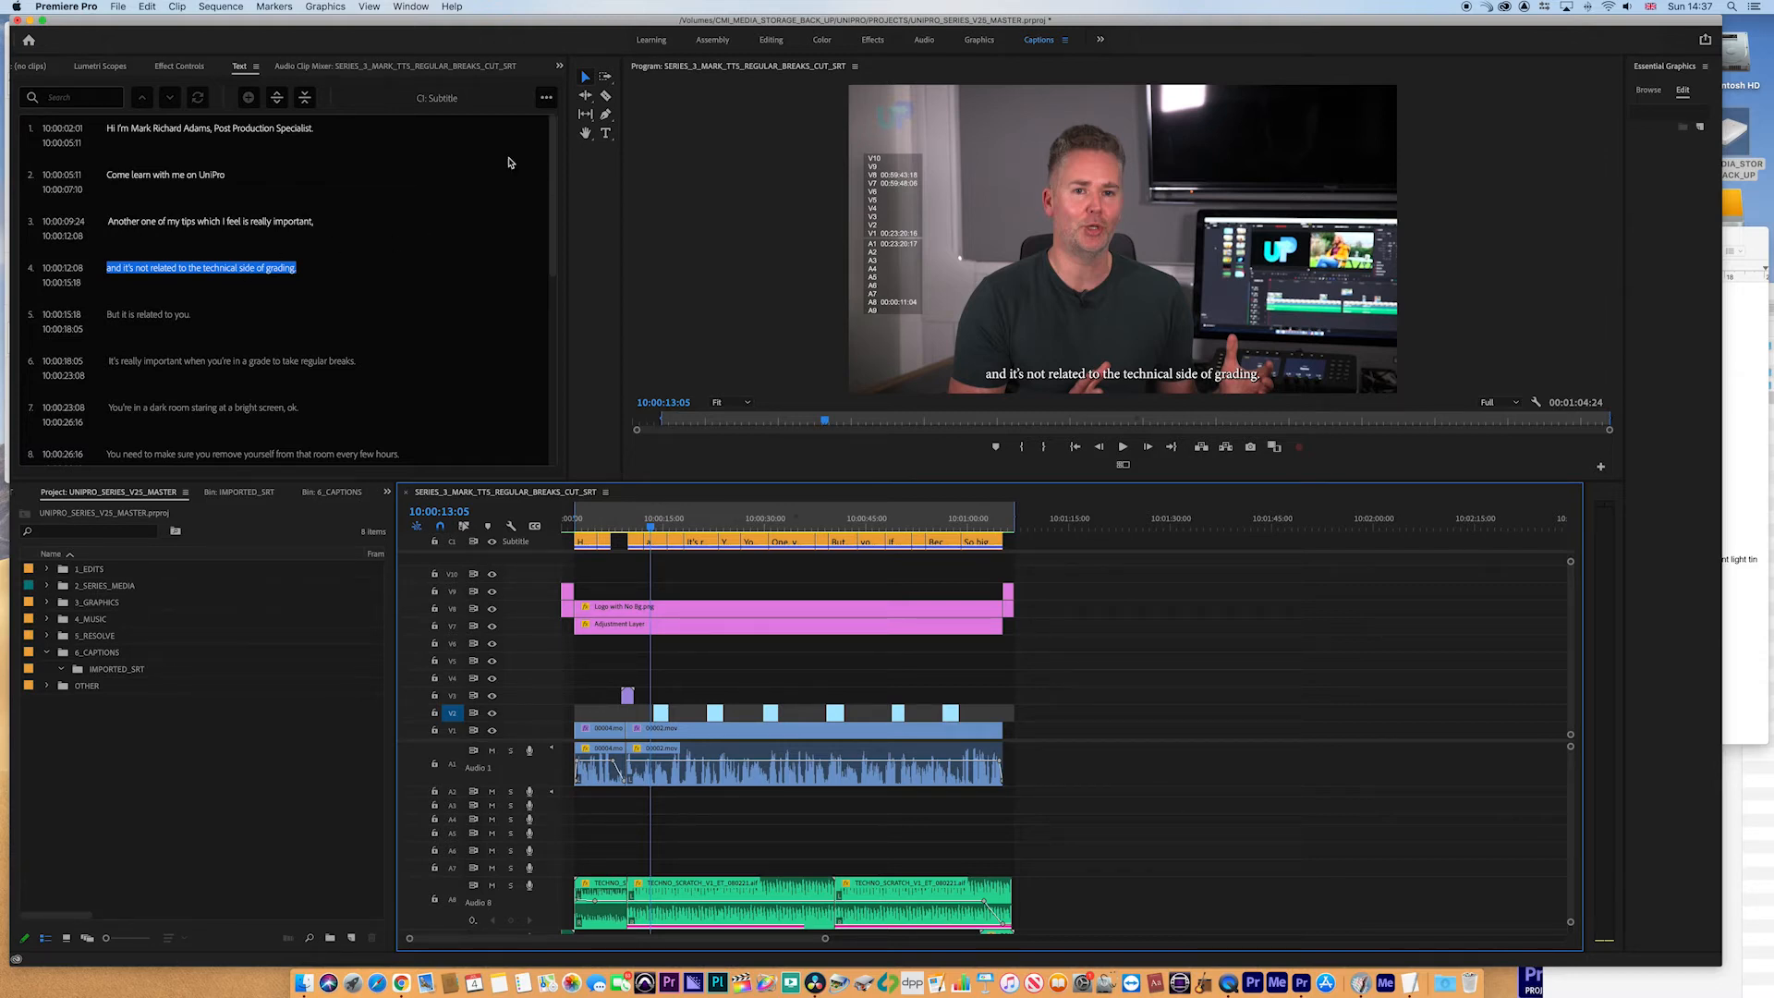
{"action": "left_click", "coordinate": [547, 97]}
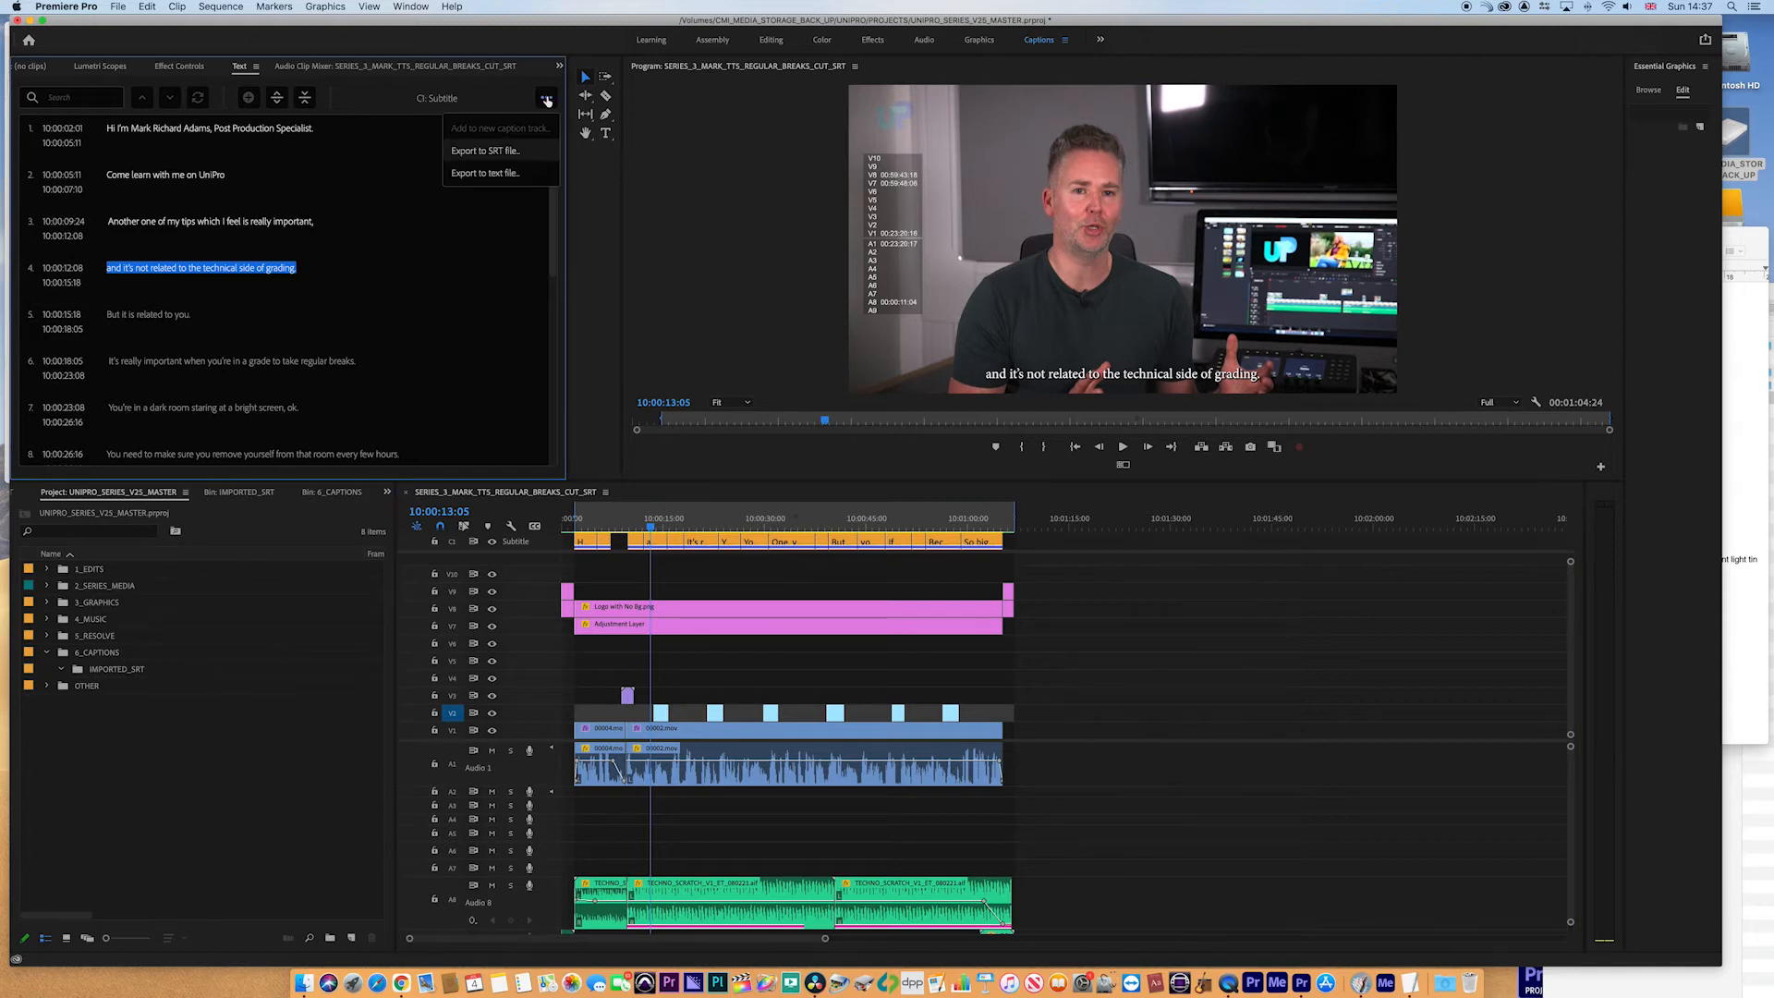
{"action": "left_click", "coordinate": [529, 154]}
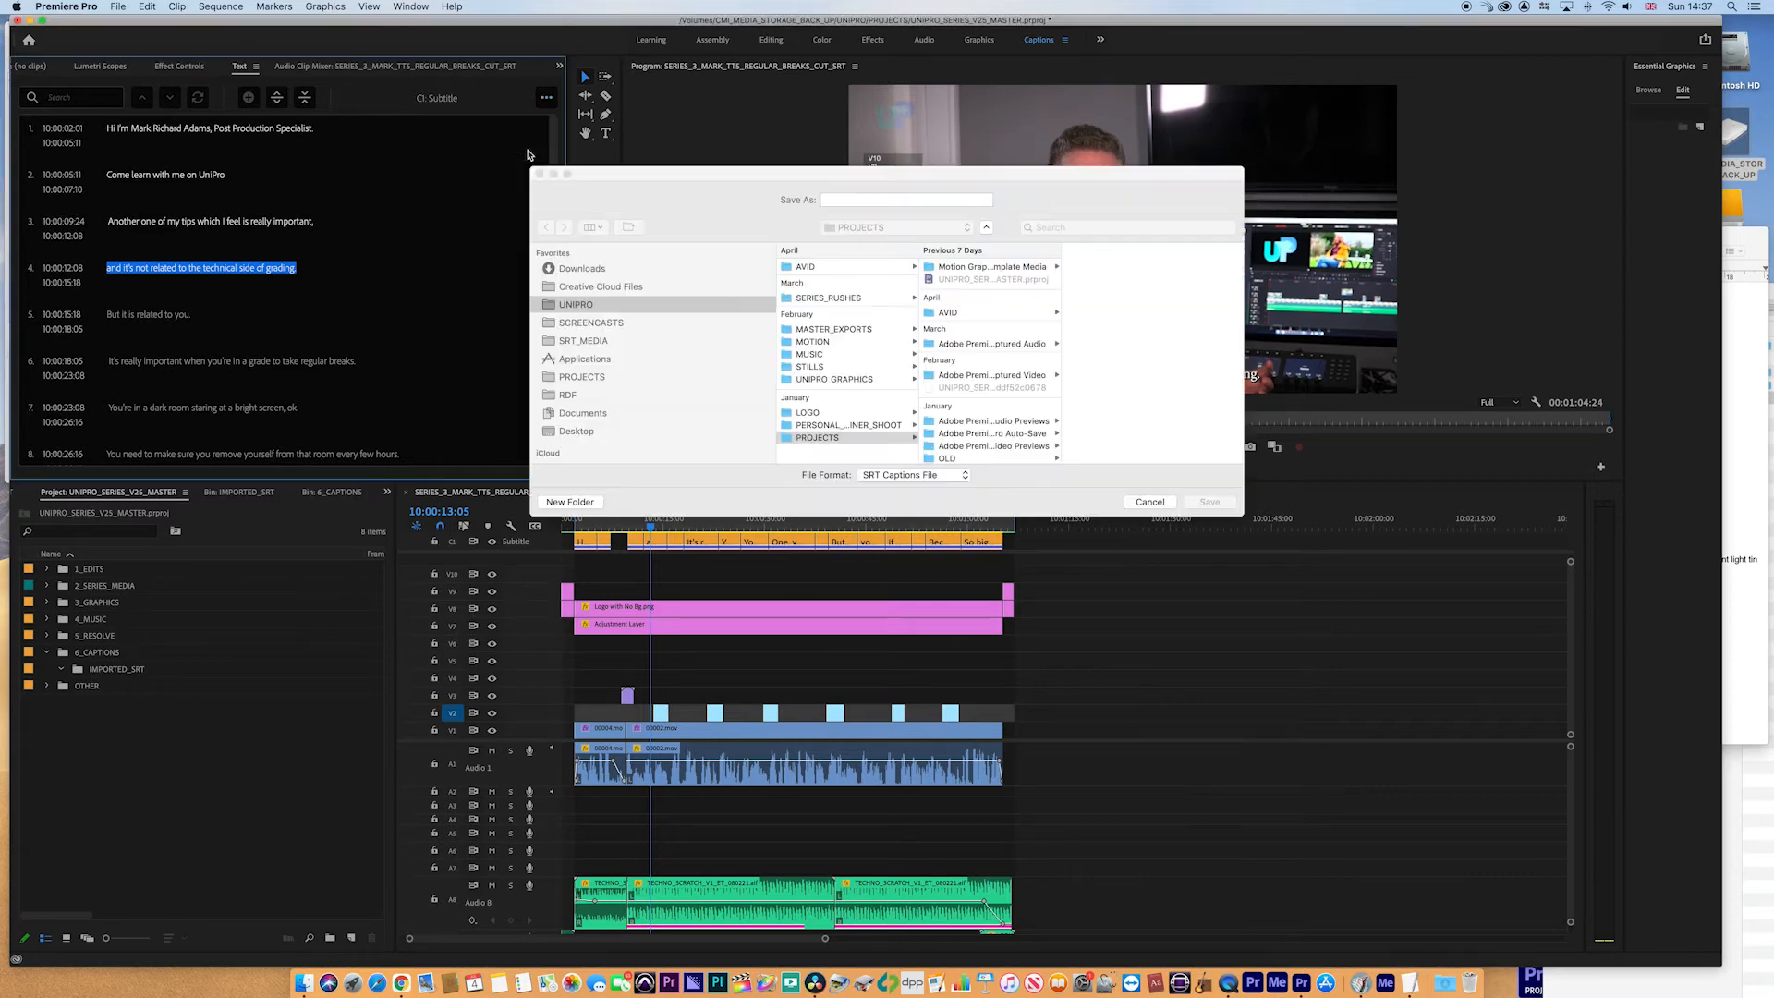
{"action": "left_click", "coordinate": [591, 341]}
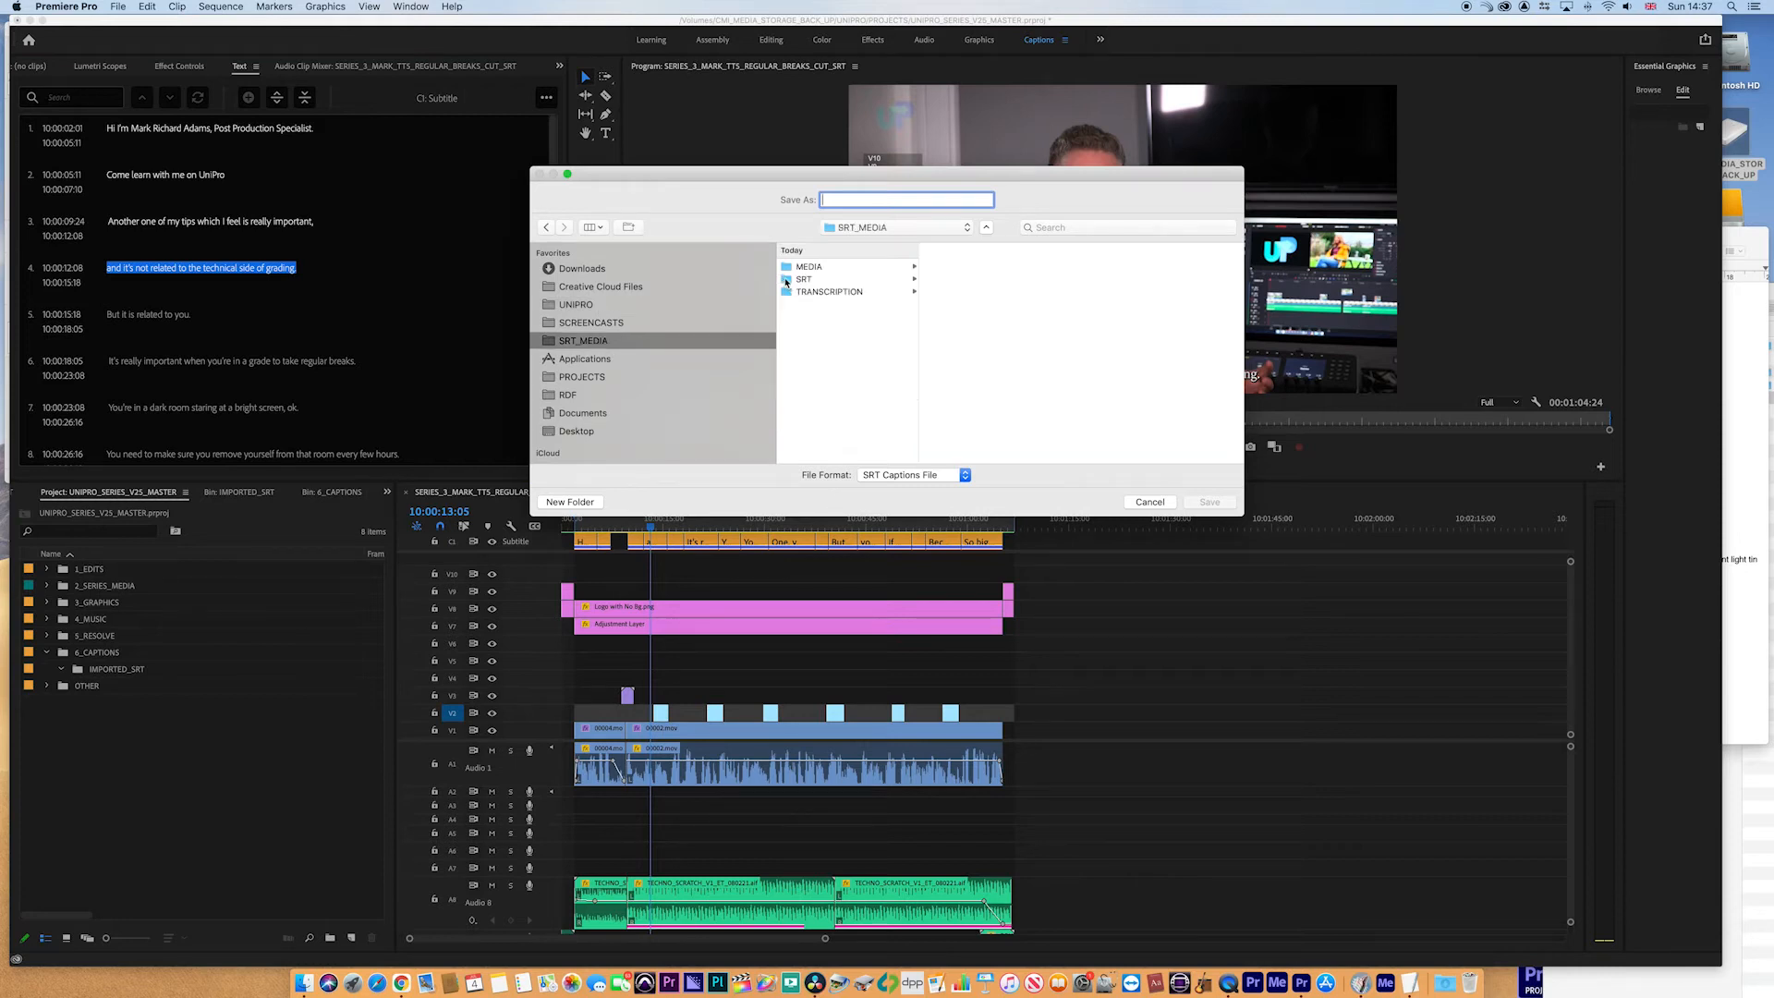
{"action": "left_click", "coordinate": [802, 279]}
{"action": "left_click_drag", "start_coordinate": [846, 216], "coordinate": [844, 215]}
{"action": "left_click", "coordinate": [844, 199]}
{"action": "type", "text": "UNIPRO_MARK_HEALTH"}
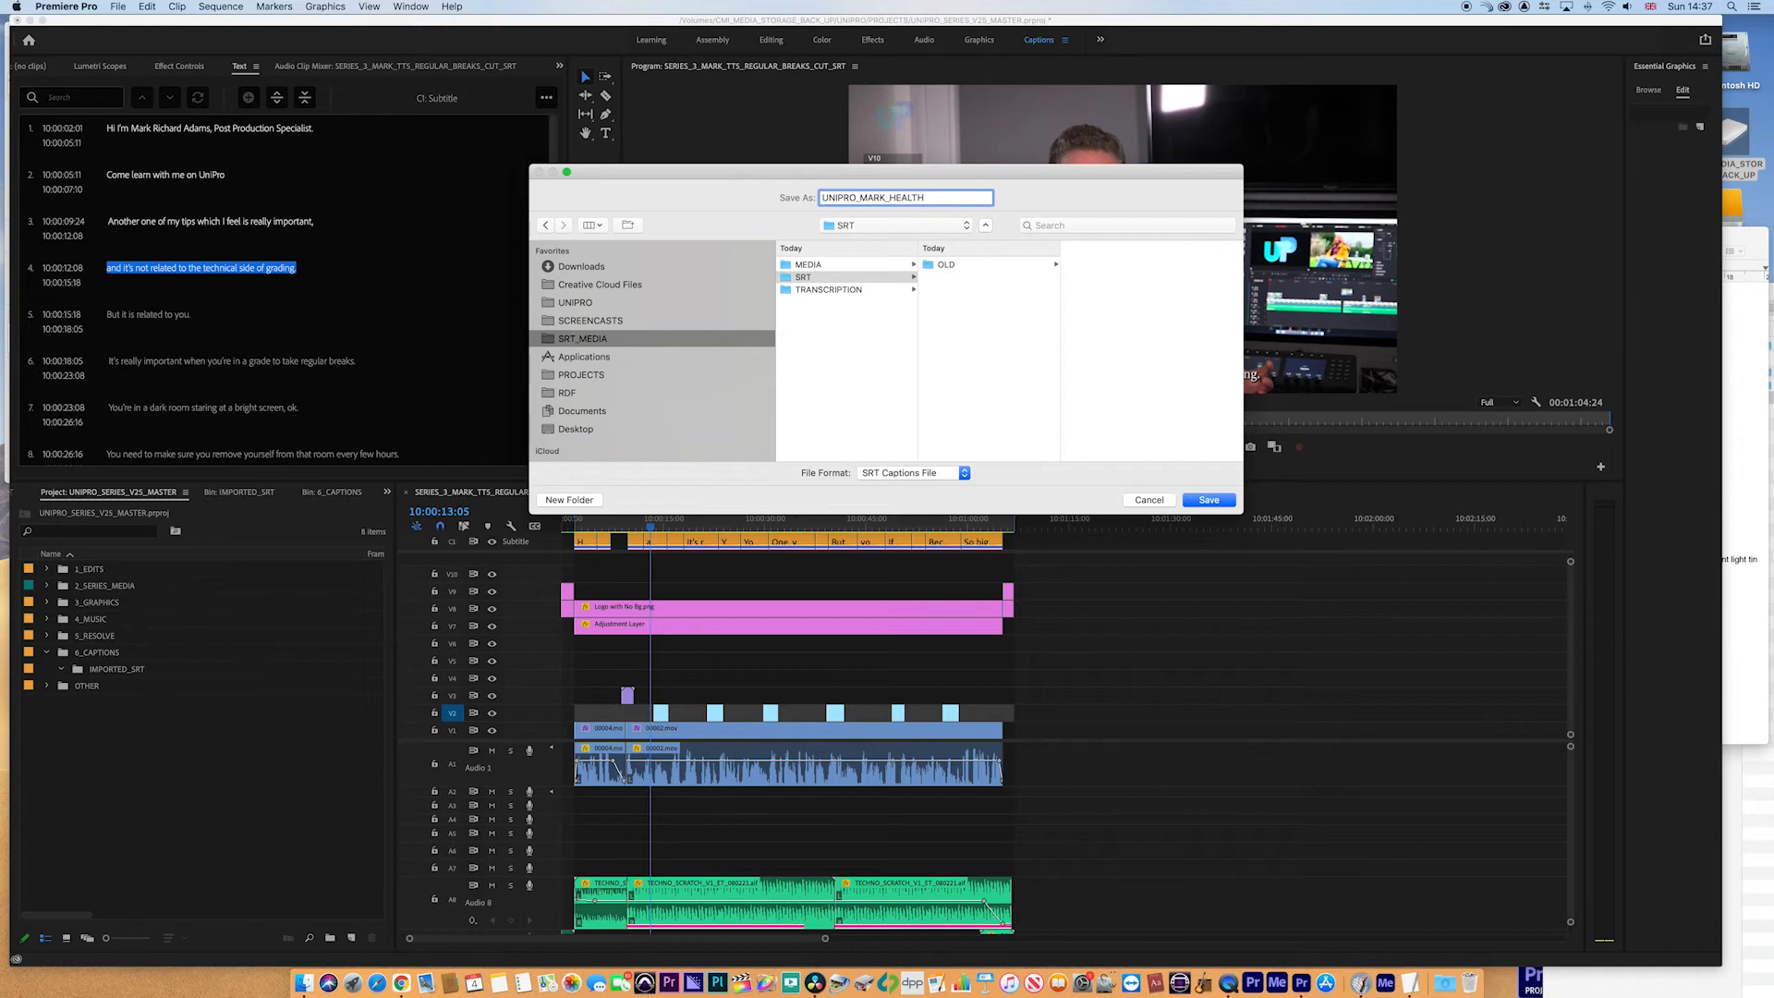
{"action": "left_click", "coordinate": [1209, 500]}
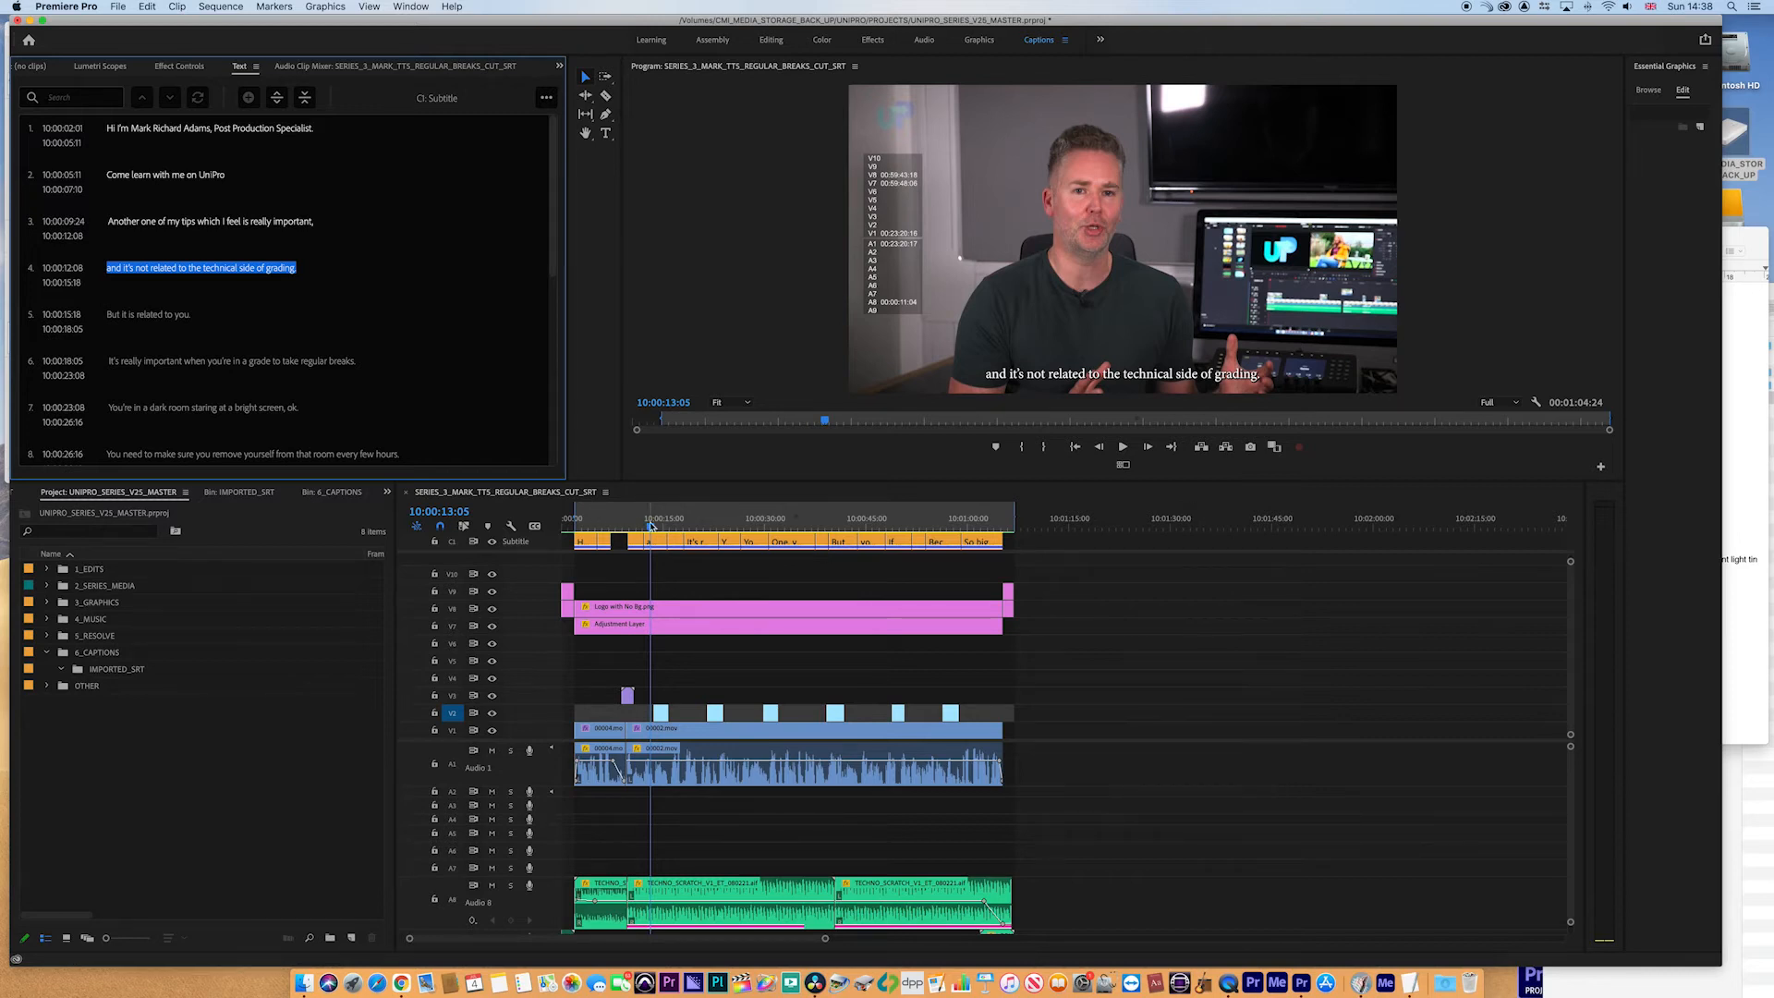
- Select the first caption and try each text alignment option, finishing with centre alignment
{"action": "left_click_drag", "start_coordinate": [652, 525], "coordinate": [586, 525]}
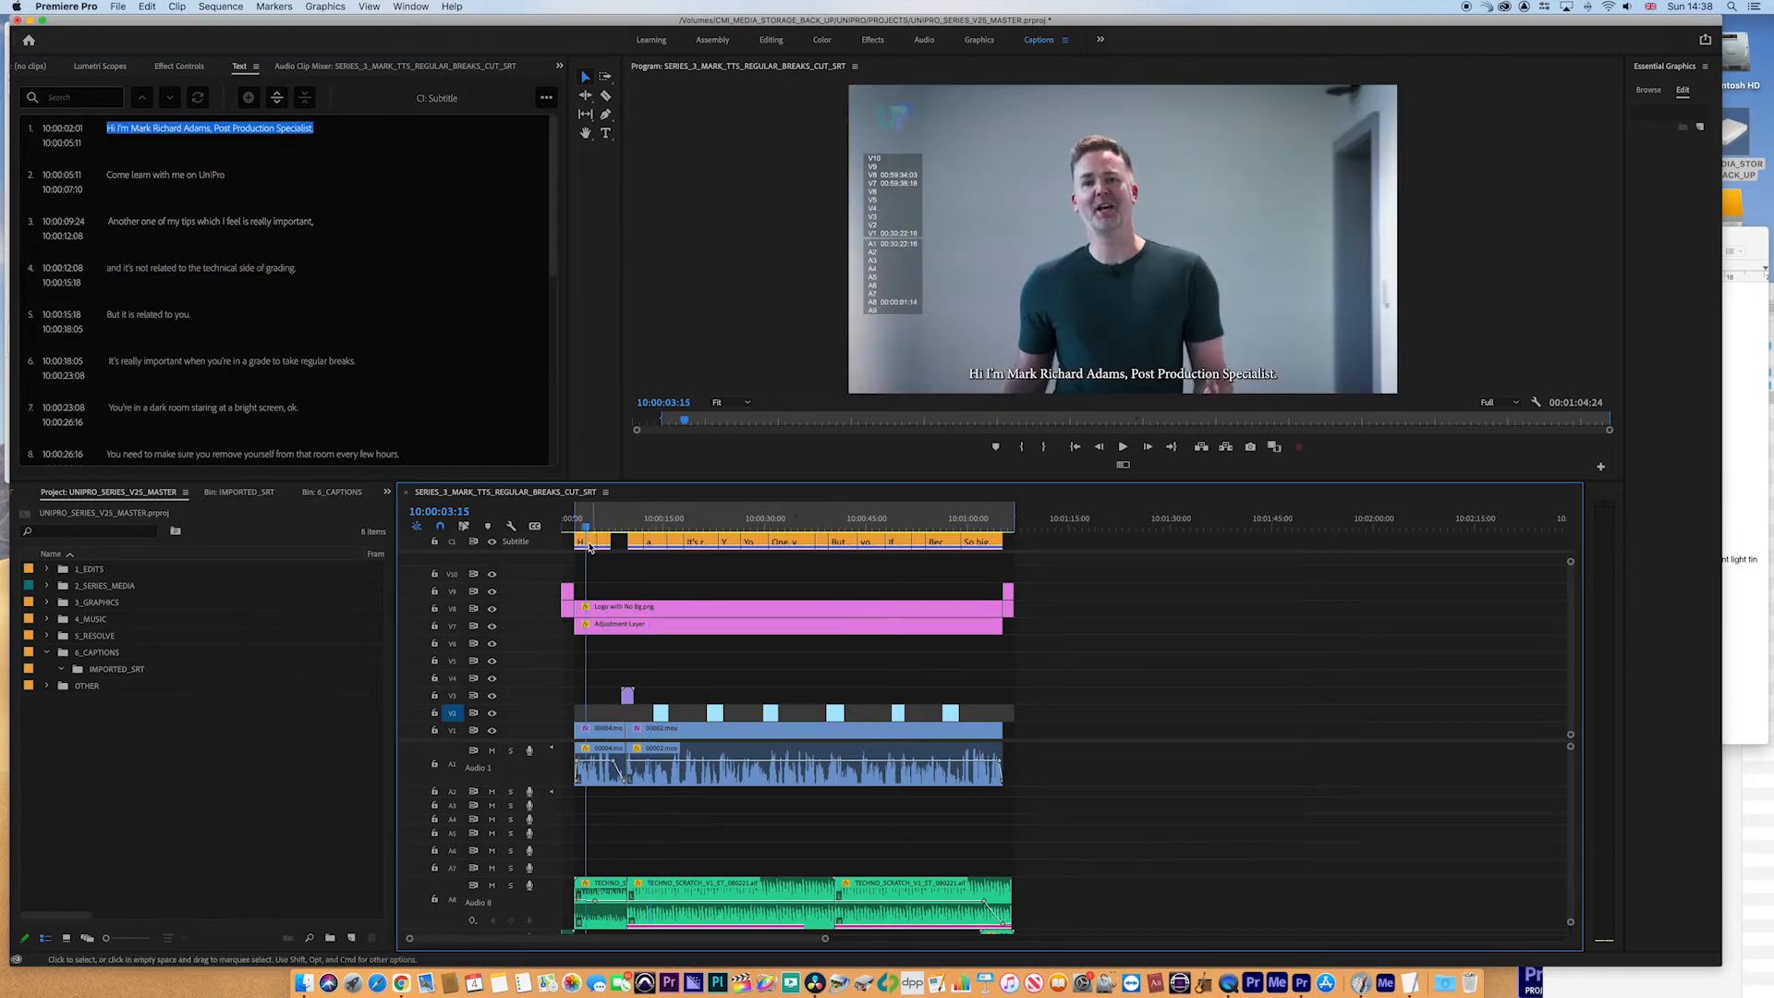
{"action": "left_click", "coordinate": [590, 545]}
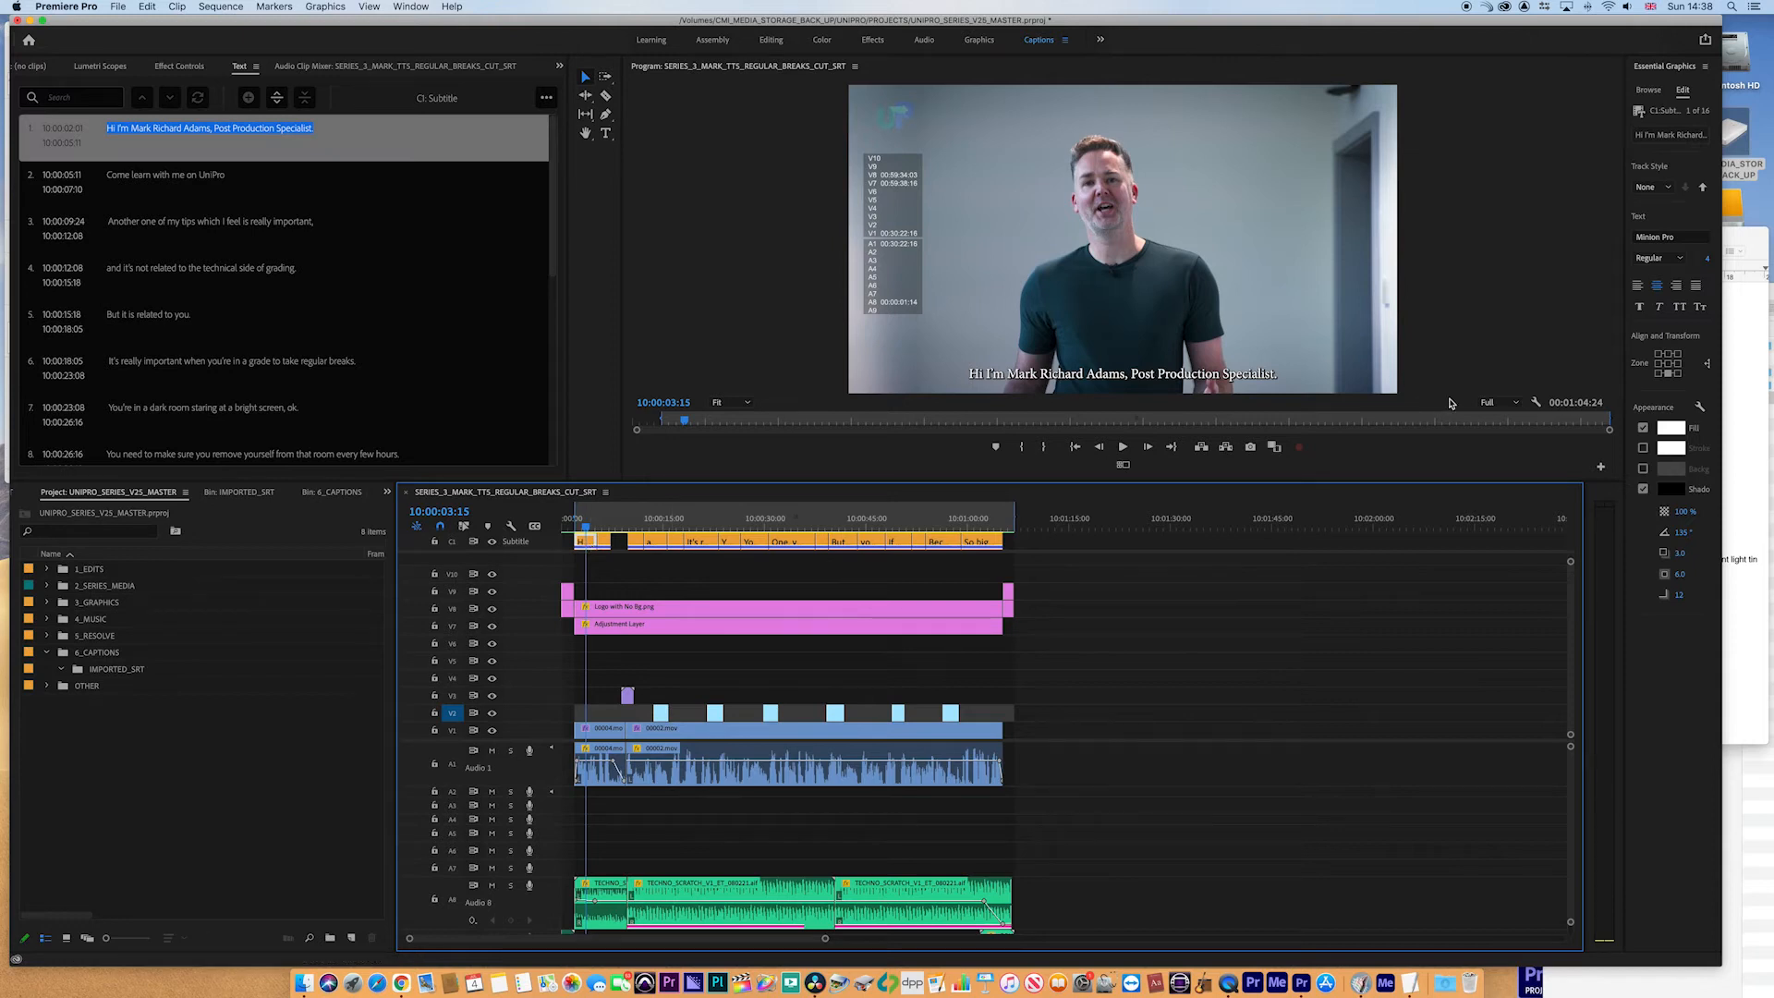
{"action": "left_click_drag", "start_coordinate": [1626, 386], "coordinate": [1365, 387]}
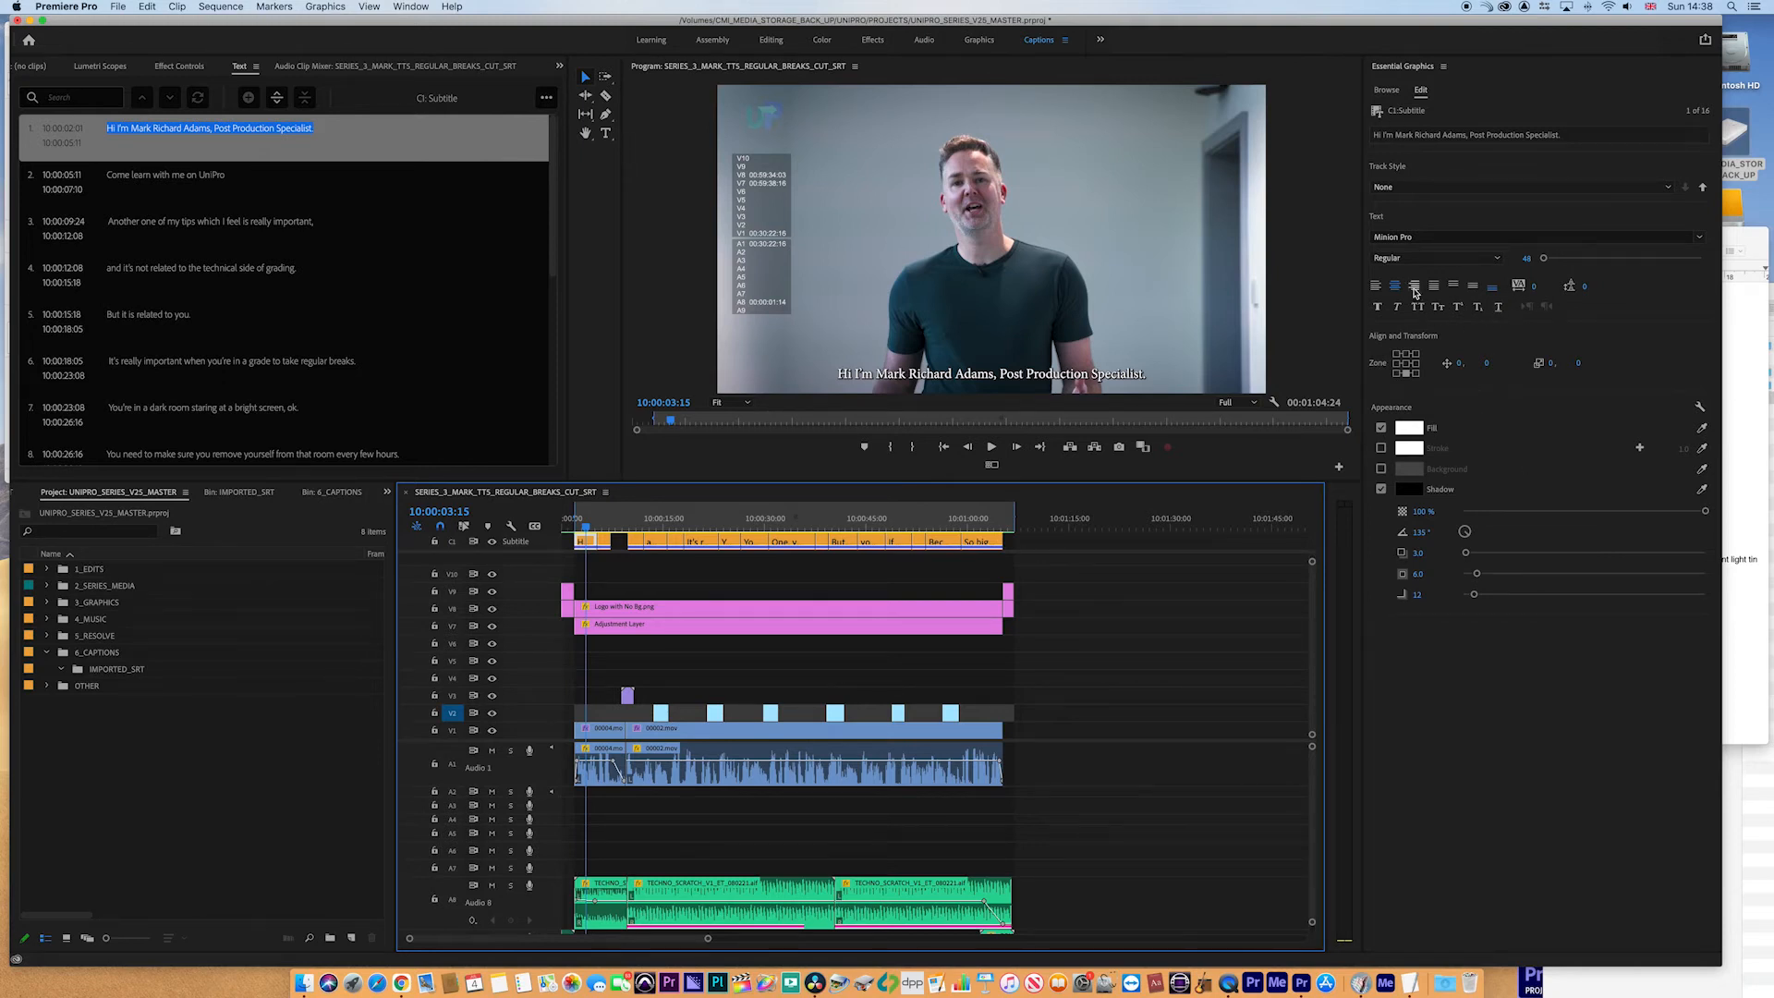
{"action": "left_click", "coordinate": [1377, 288]}
{"action": "left_click", "coordinate": [1396, 287]}
{"action": "left_click", "coordinate": [1414, 287]}
{"action": "left_click", "coordinate": [1434, 287]}
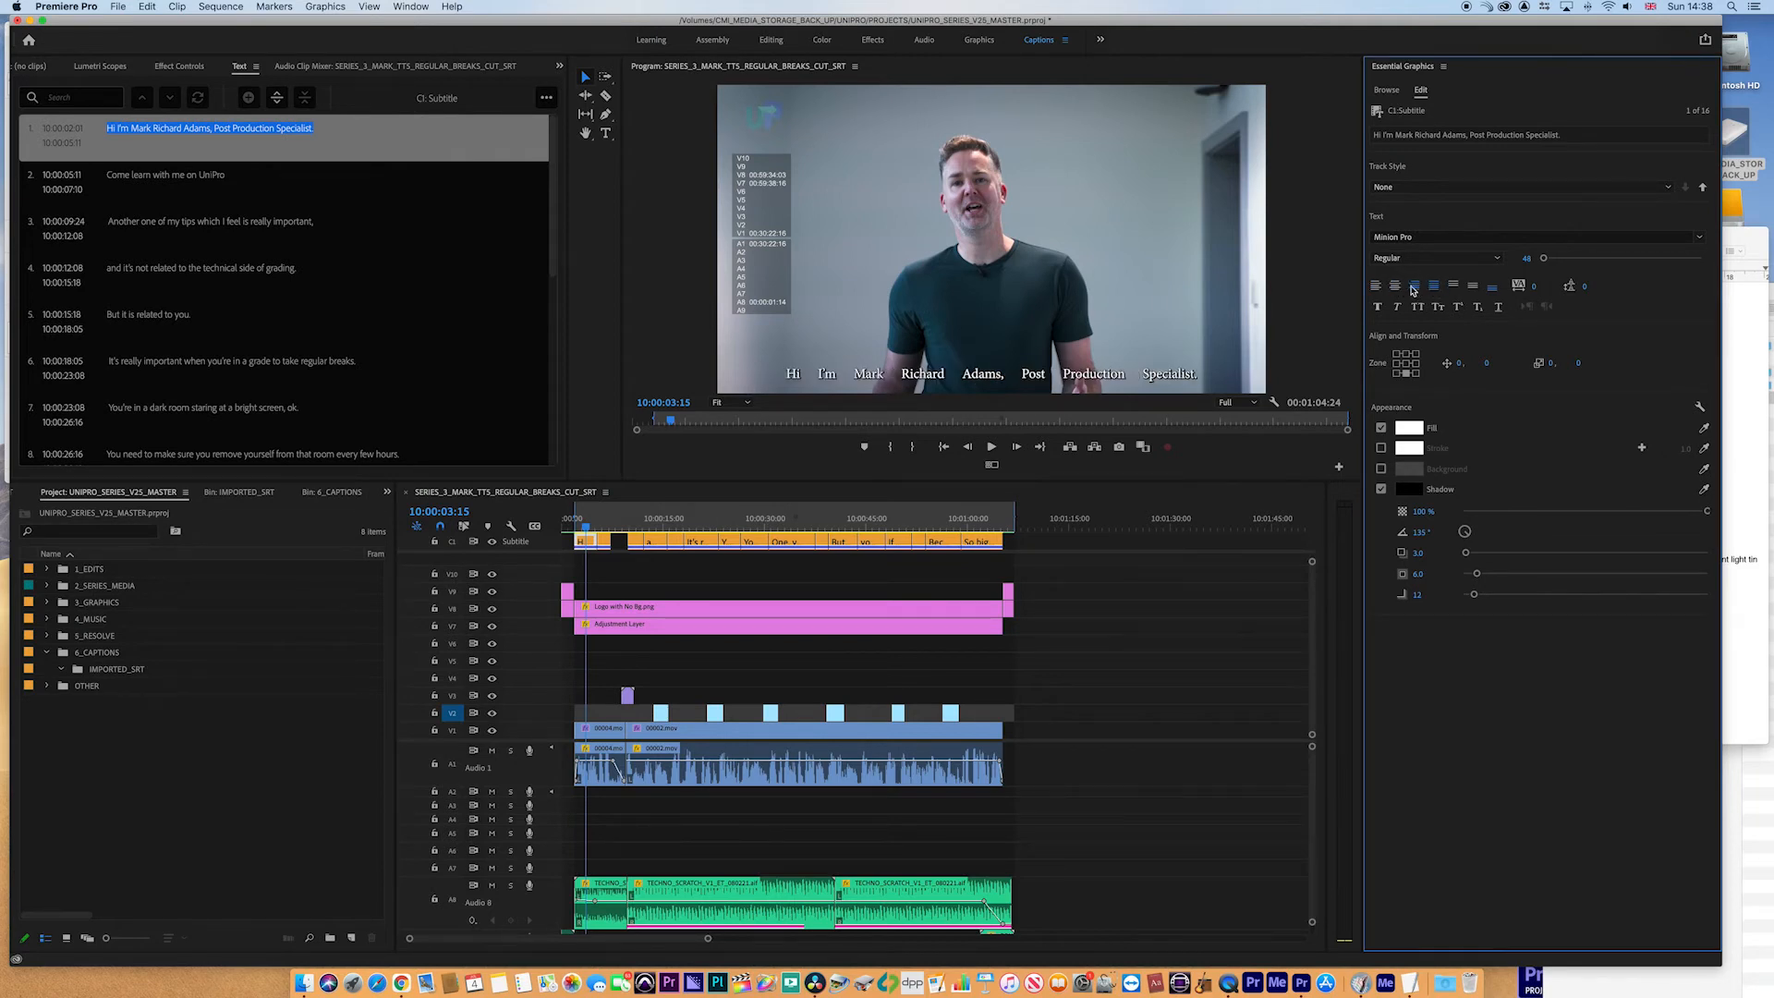
{"action": "left_click", "coordinate": [1397, 287]}
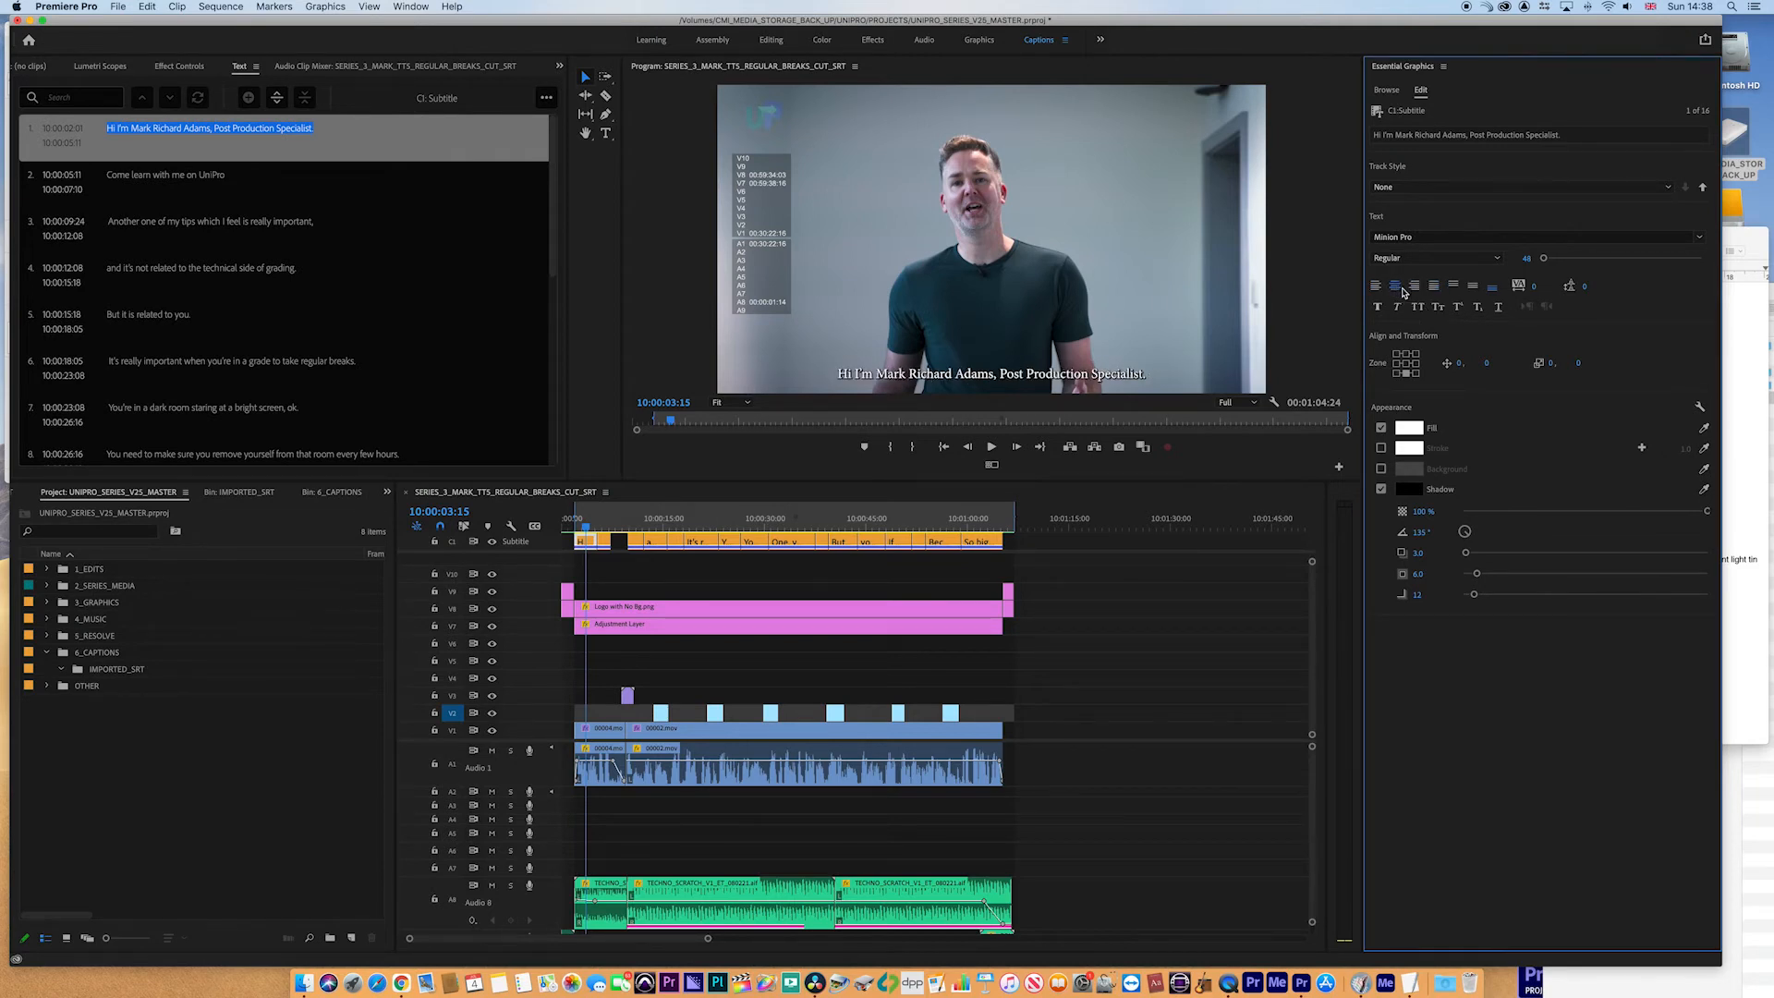
- Reduce the caption font size to about 41 and change the font to Arial
{"action": "left_click_drag", "start_coordinate": [1543, 258], "coordinate": [1547, 263]}
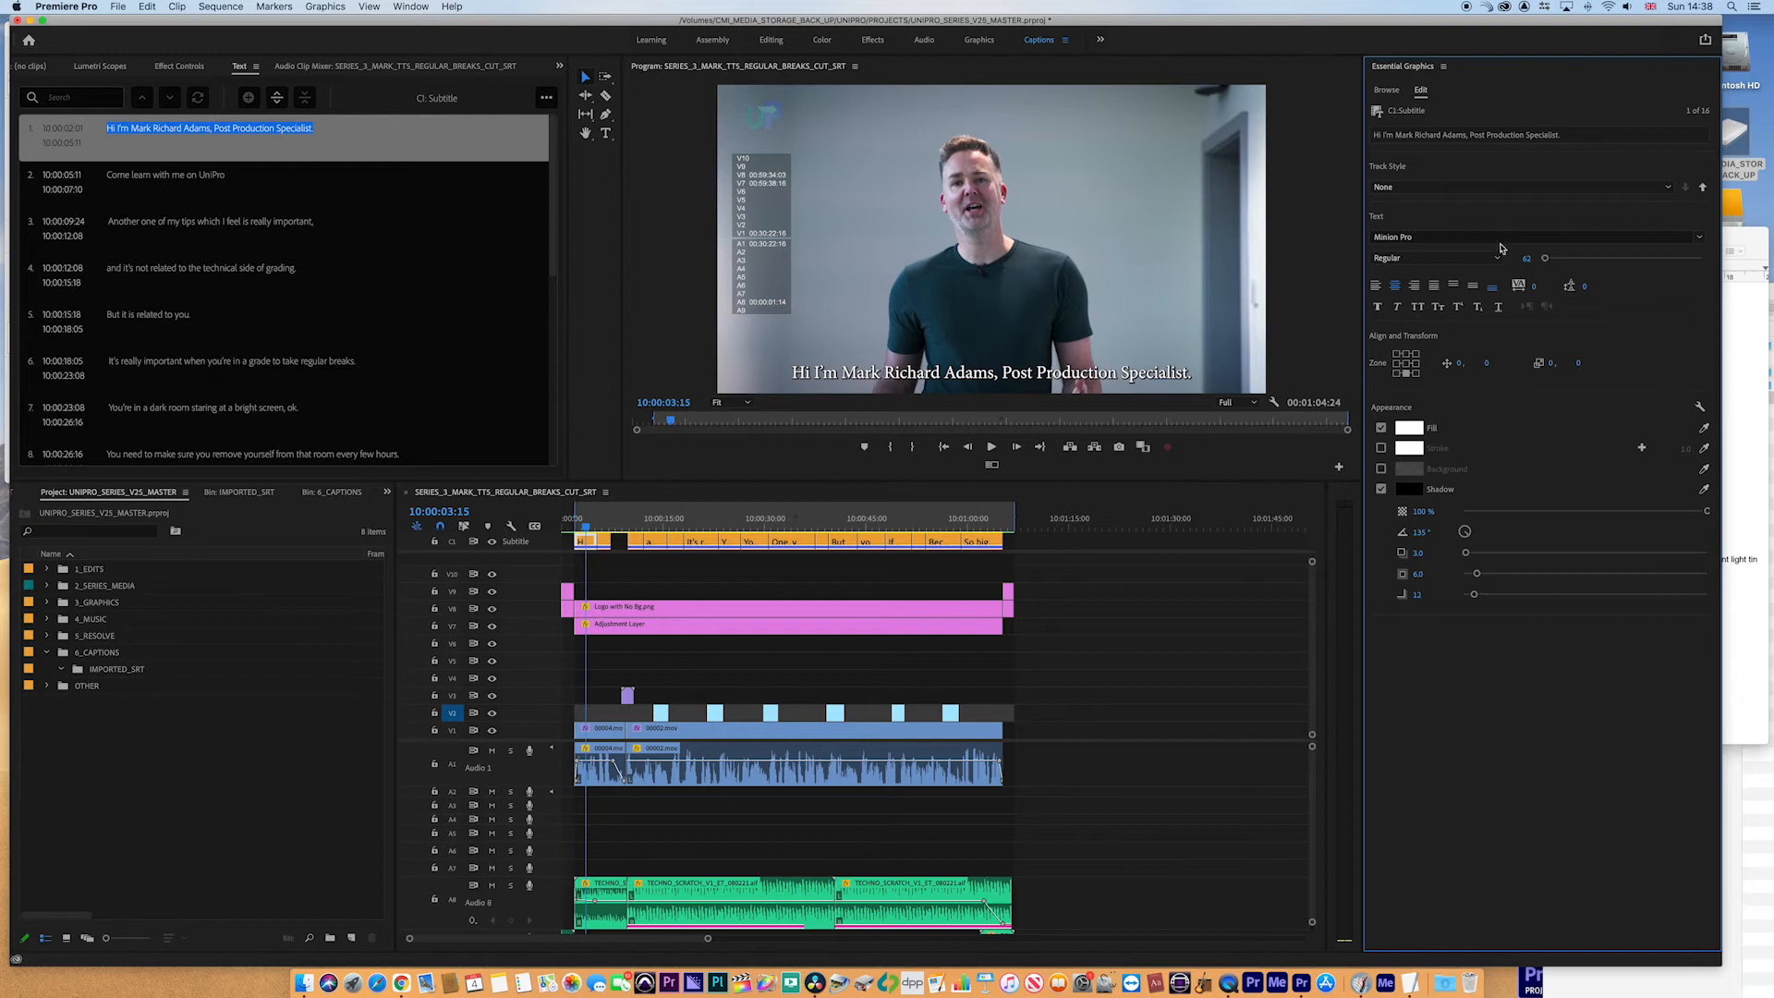
{"action": "left_click", "coordinate": [1448, 238]}
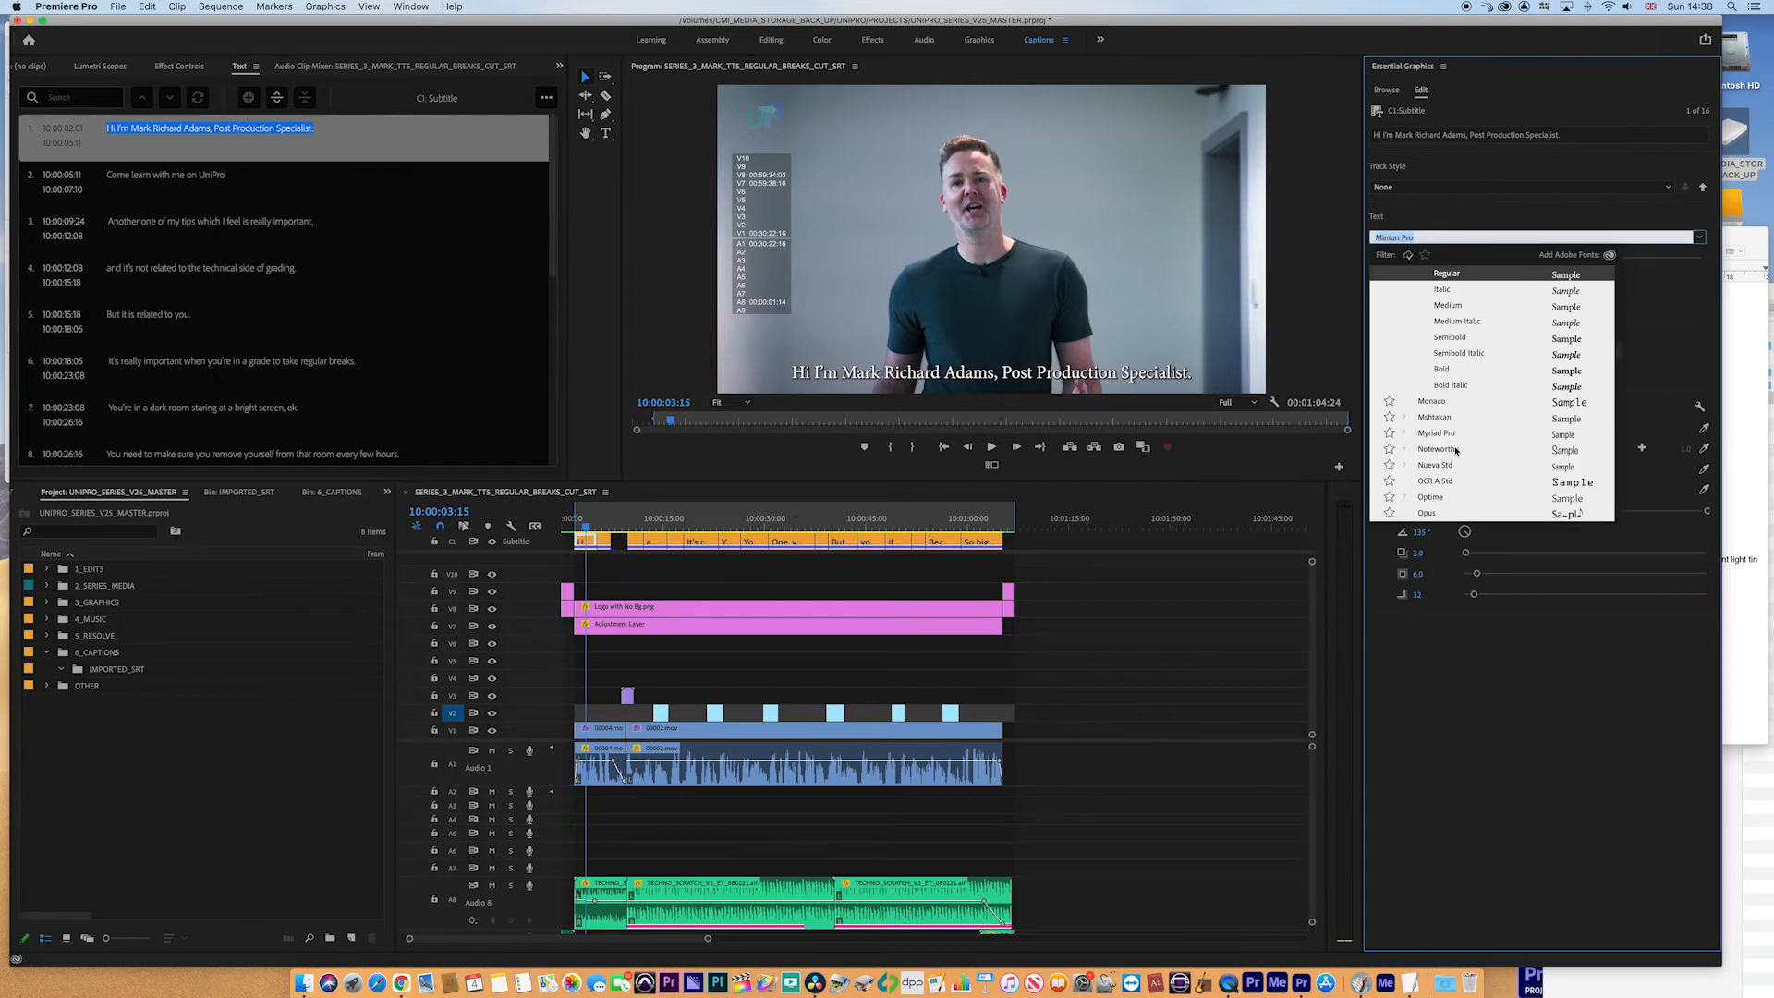
{"action": "scroll", "coordinate": [1456, 450], "scroll_direction": "up", "scroll_amount": 20}
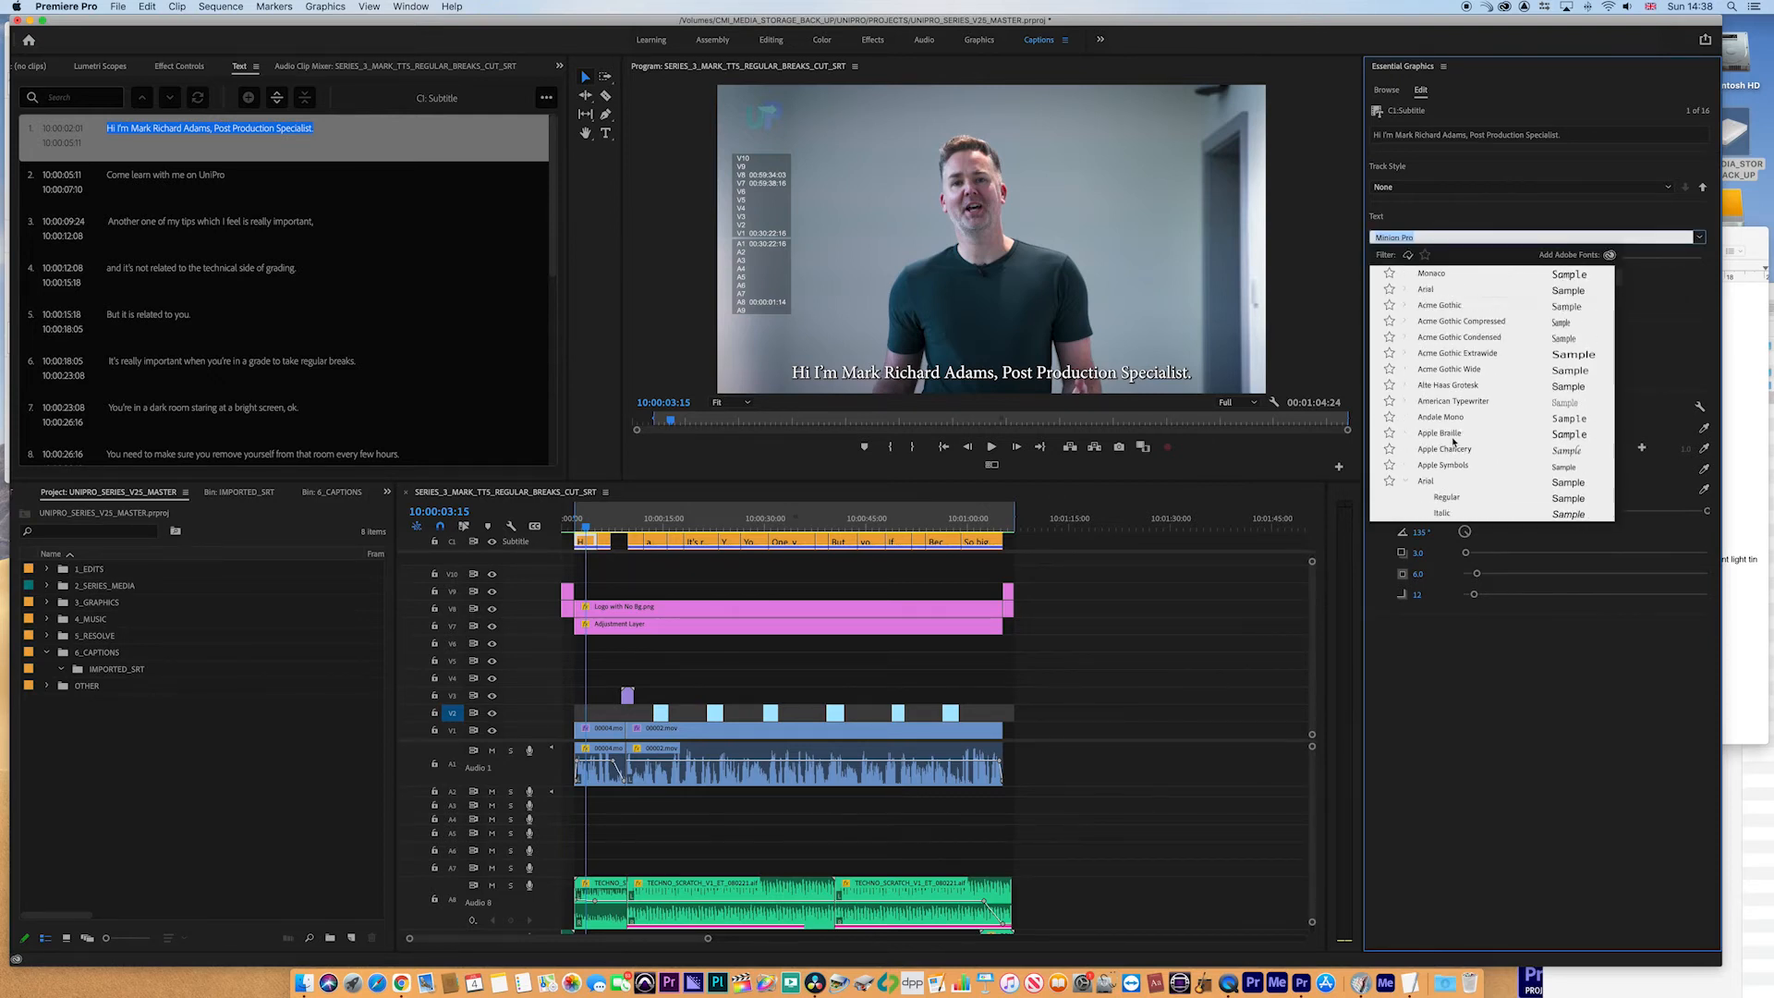
{"action": "left_click", "coordinate": [1453, 443]}
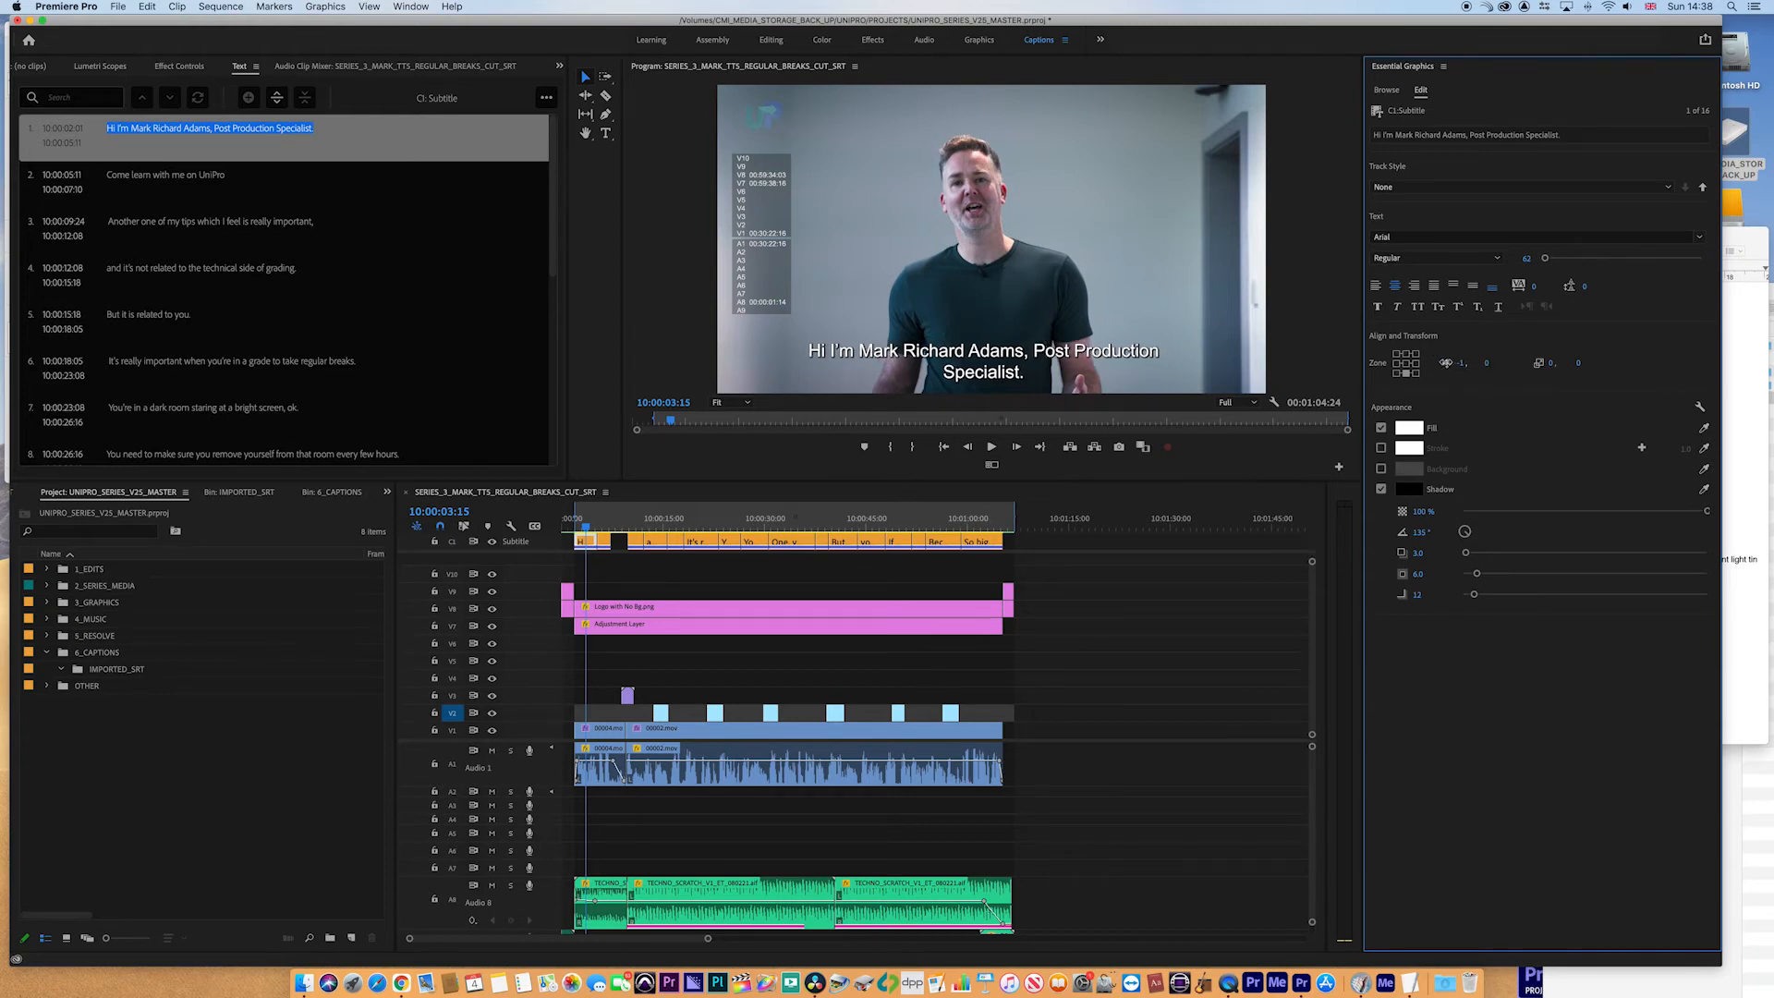
- Raise the caption by setting its vertical position to about -39
{"action": "left_click_drag", "start_coordinate": [1486, 363], "coordinate": [1454, 363]}
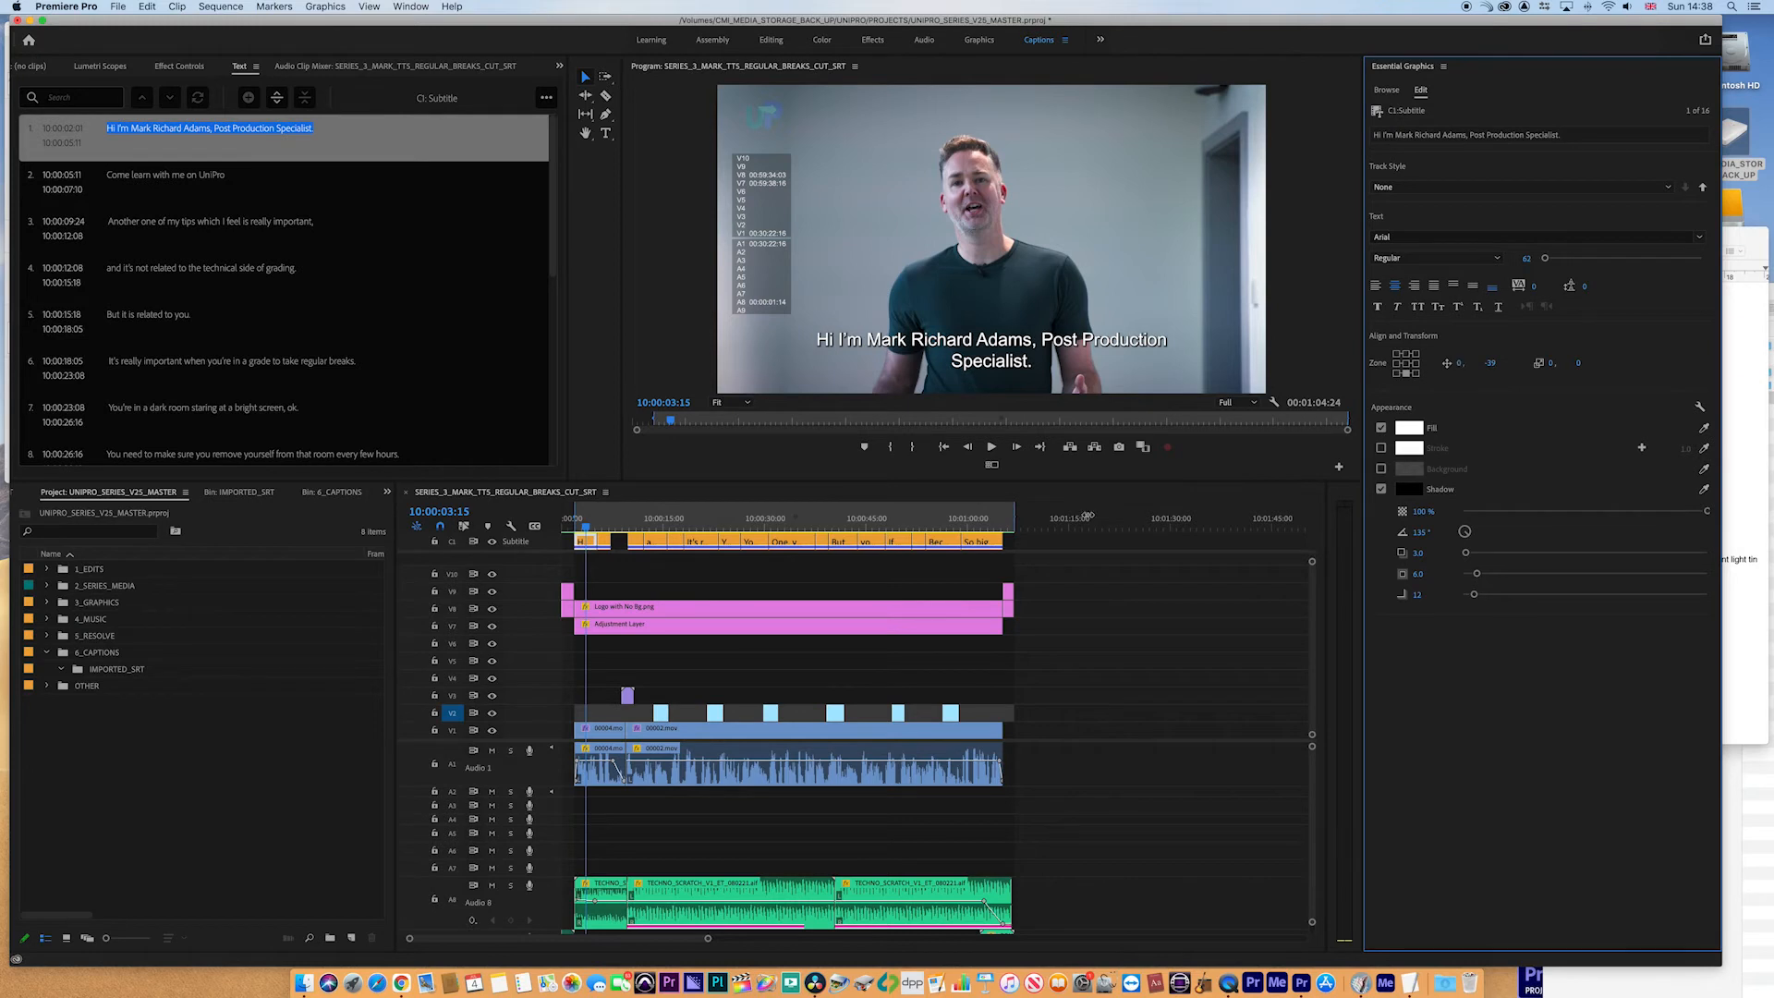
{"action": "left_click", "coordinate": [602, 527]}
{"action": "mouse_move", "coordinate": [602, 526]}
{"action": "left_mouse_down"}
{"action": "mouse_move", "coordinate": [694, 527]}
{"action": "mouse_move", "coordinate": [588, 527]}
{"action": "left_mouse_up"}
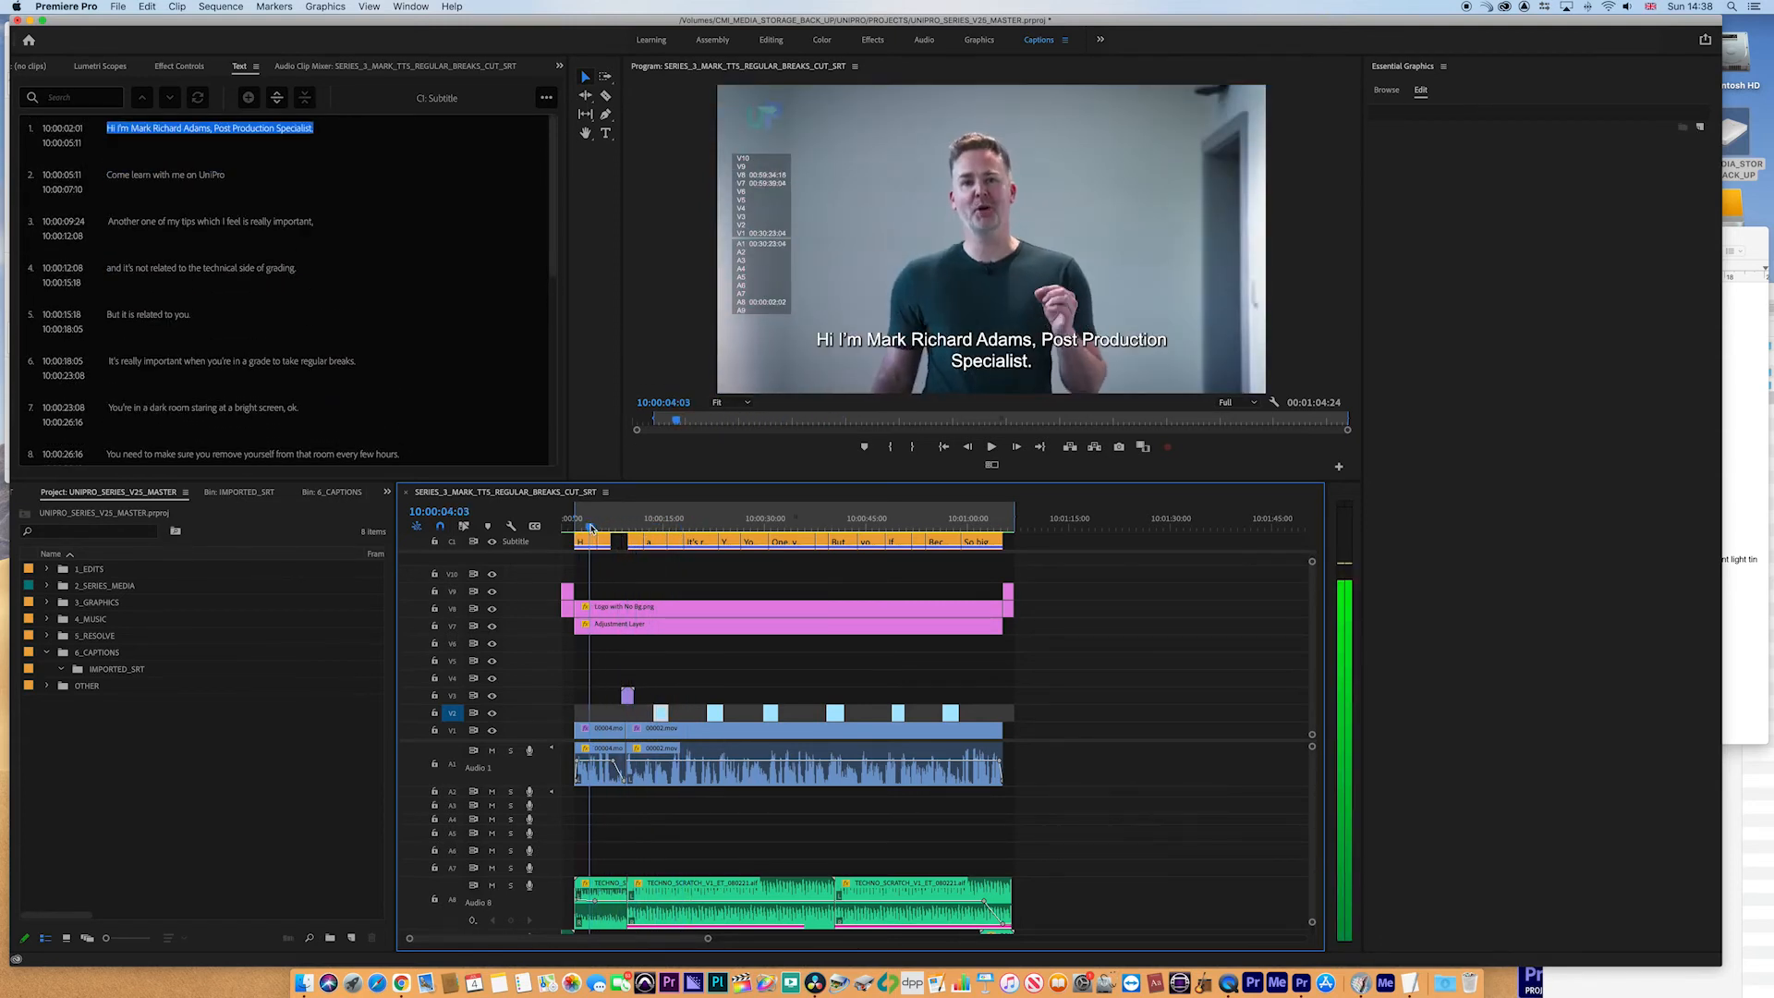
- Save the first caption's formatting as a new track style named STYLE_3
{"action": "left_click", "coordinate": [589, 544]}
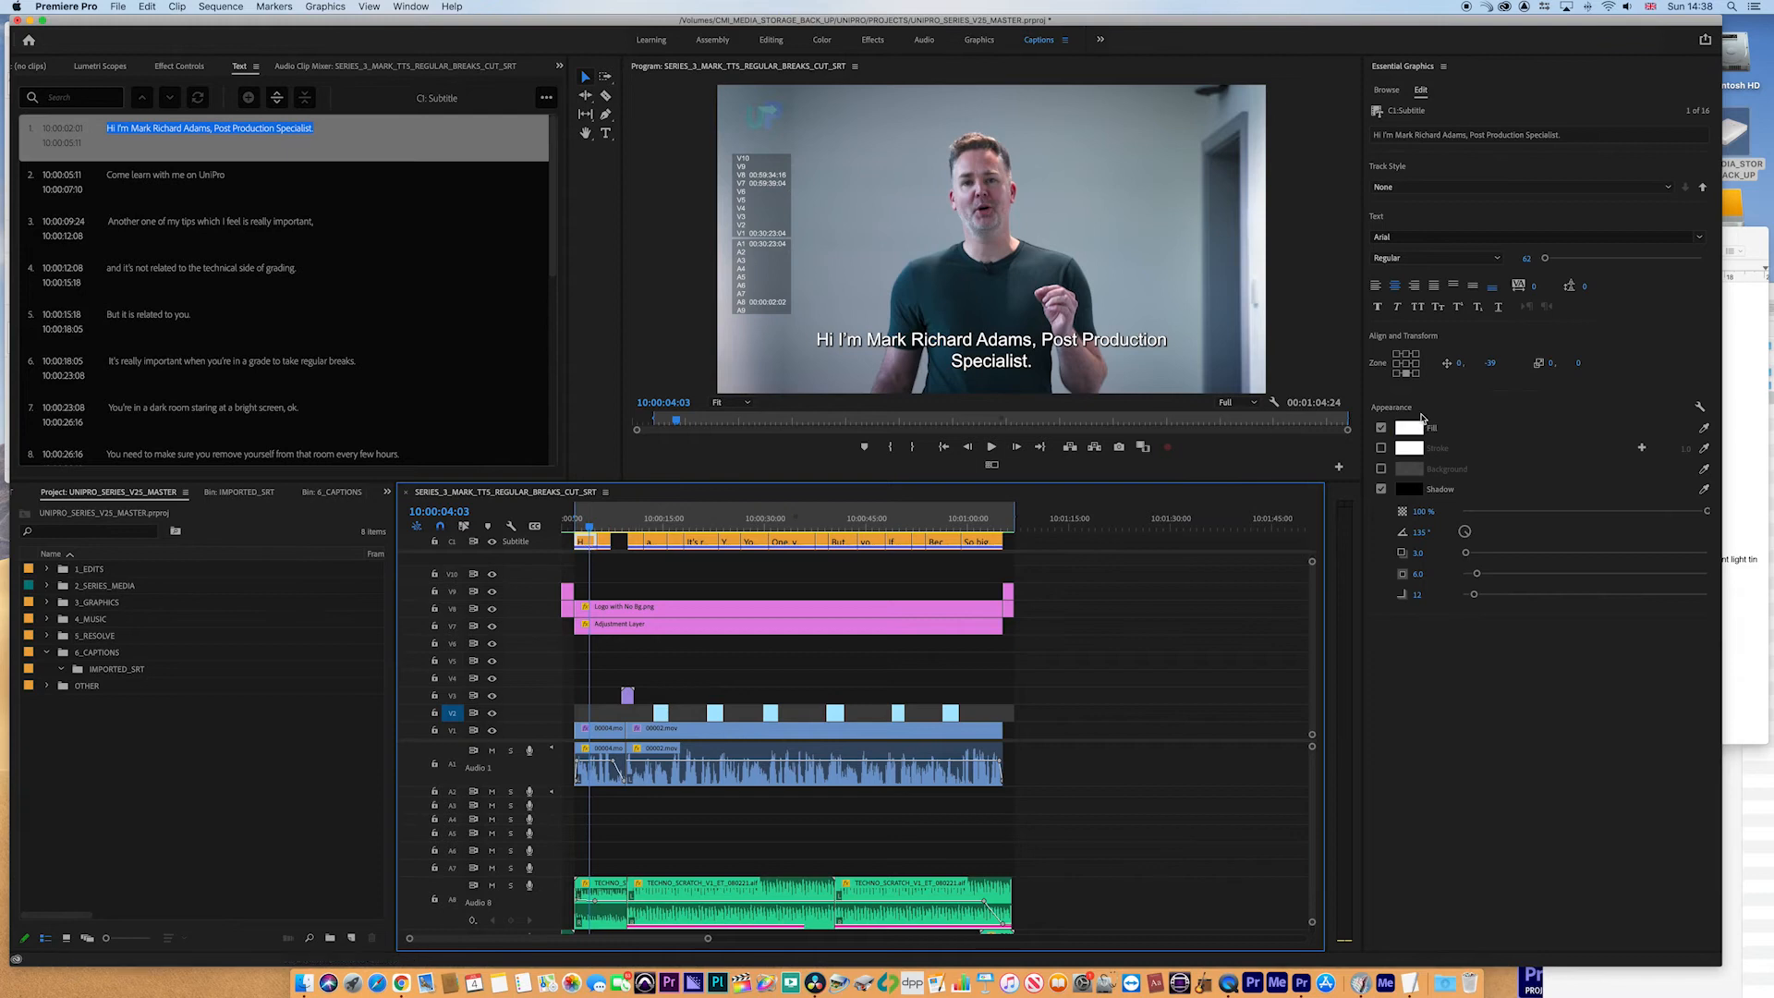
{"action": "left_click", "coordinate": [1421, 187]}
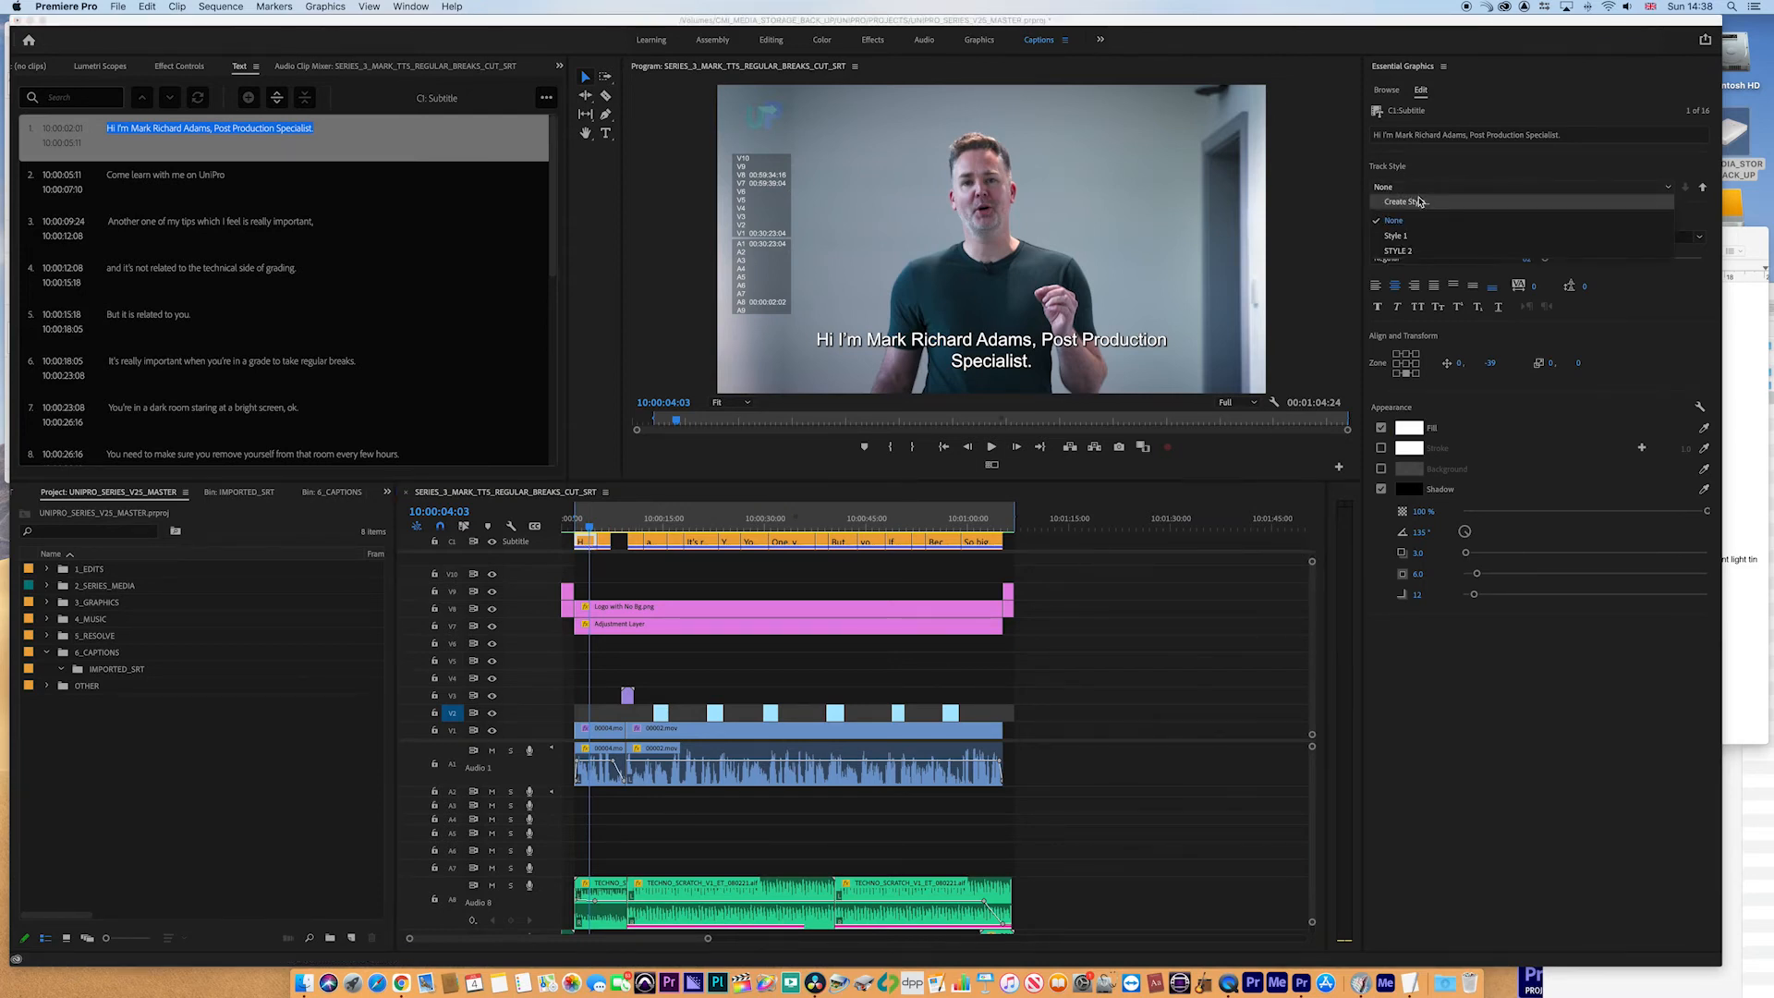
{"action": "left_click", "coordinate": [1405, 201]}
{"action": "type", "text": "STYLE_3"}
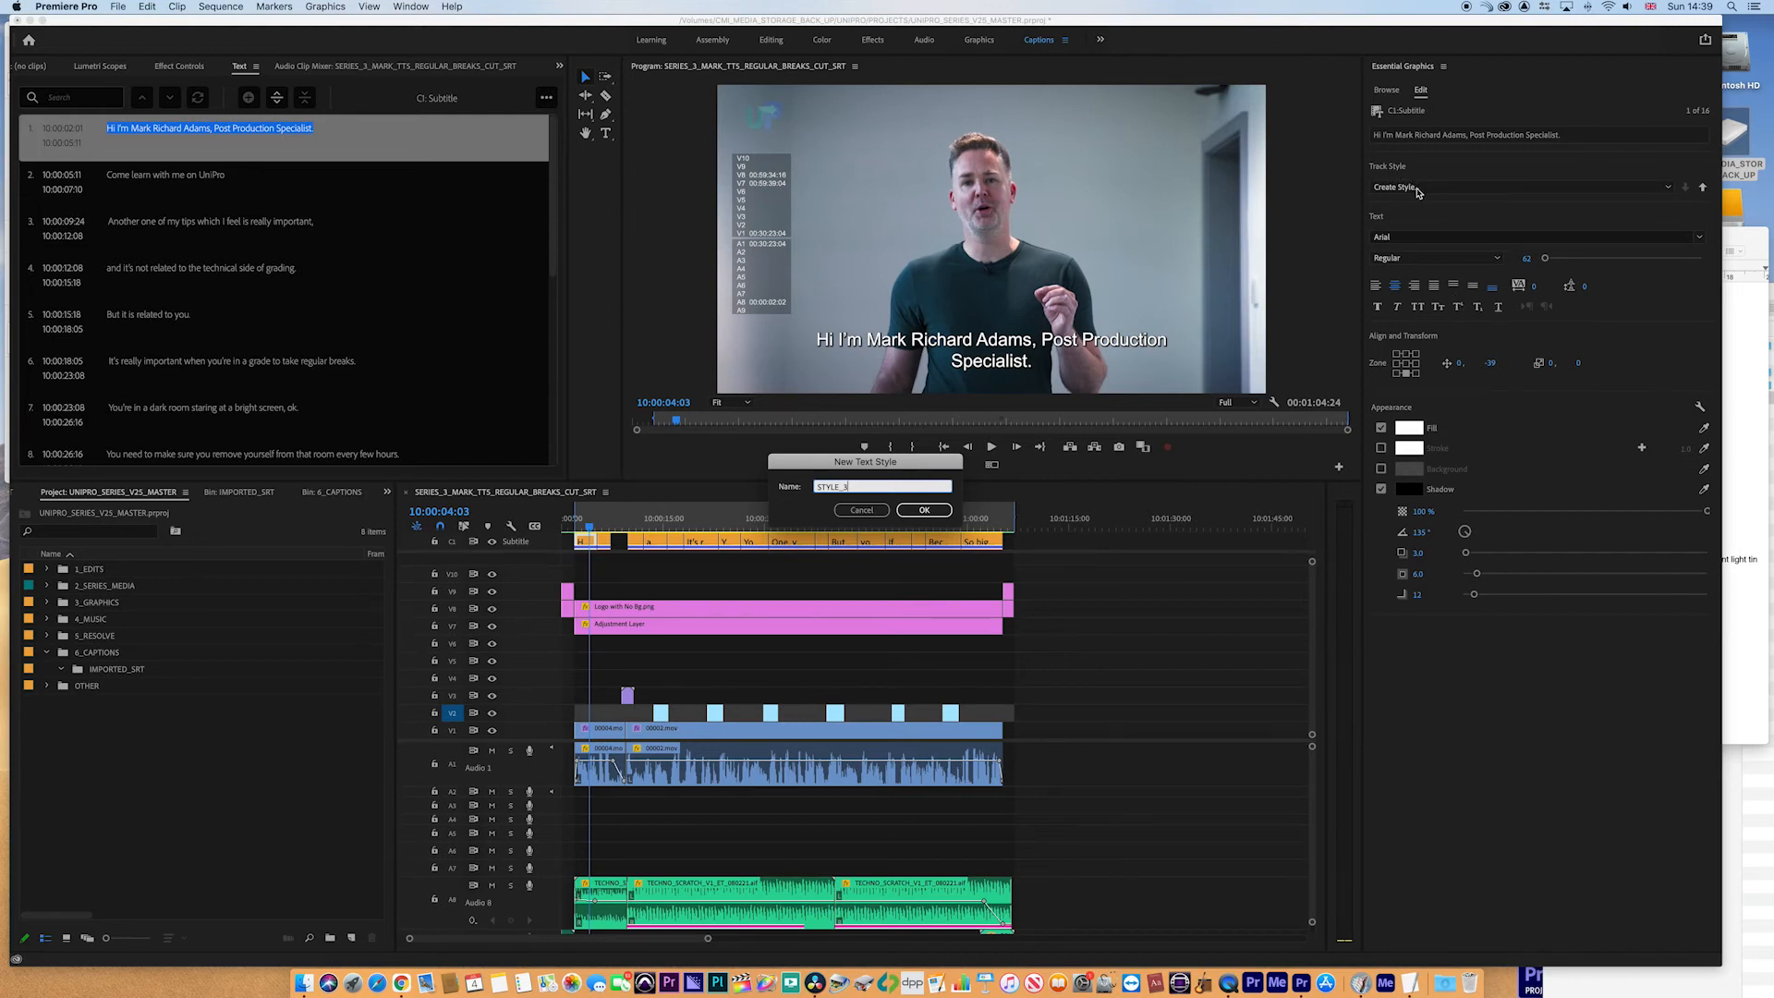
{"action": "left_click", "coordinate": [924, 510]}
{"action": "left_click_drag", "start_coordinate": [591, 524], "coordinate": [960, 548]}
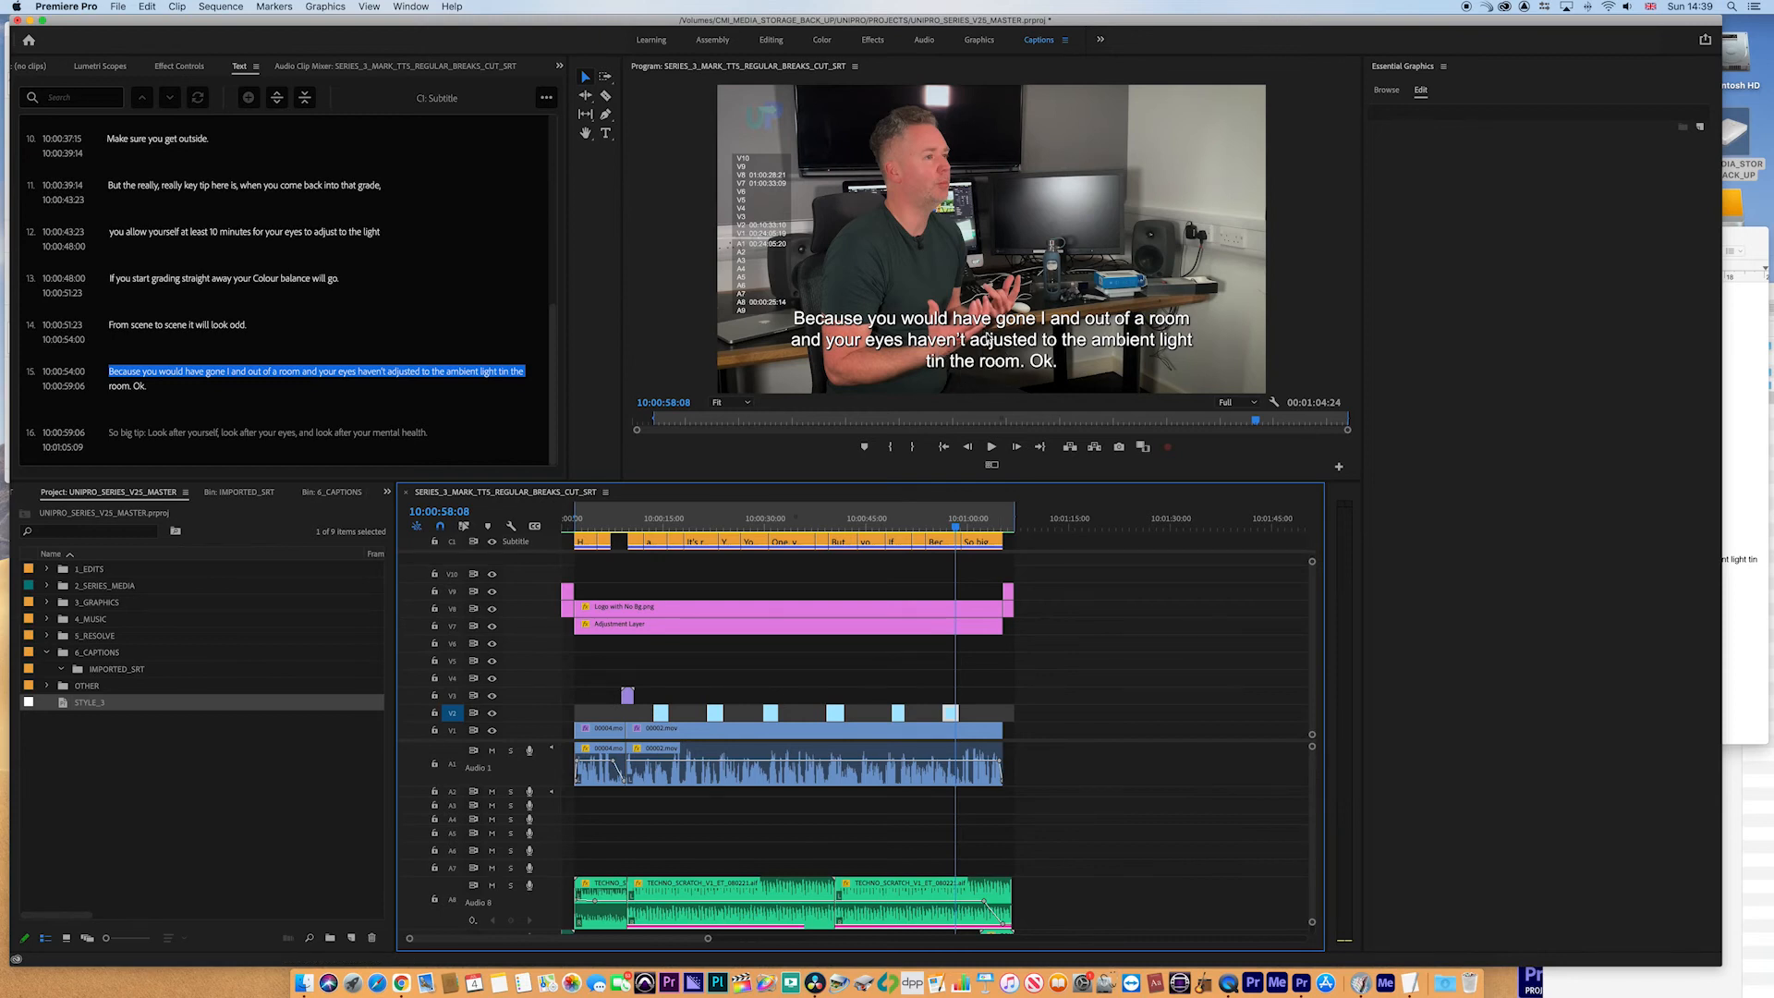
{"action": "left_click", "coordinate": [976, 533]}
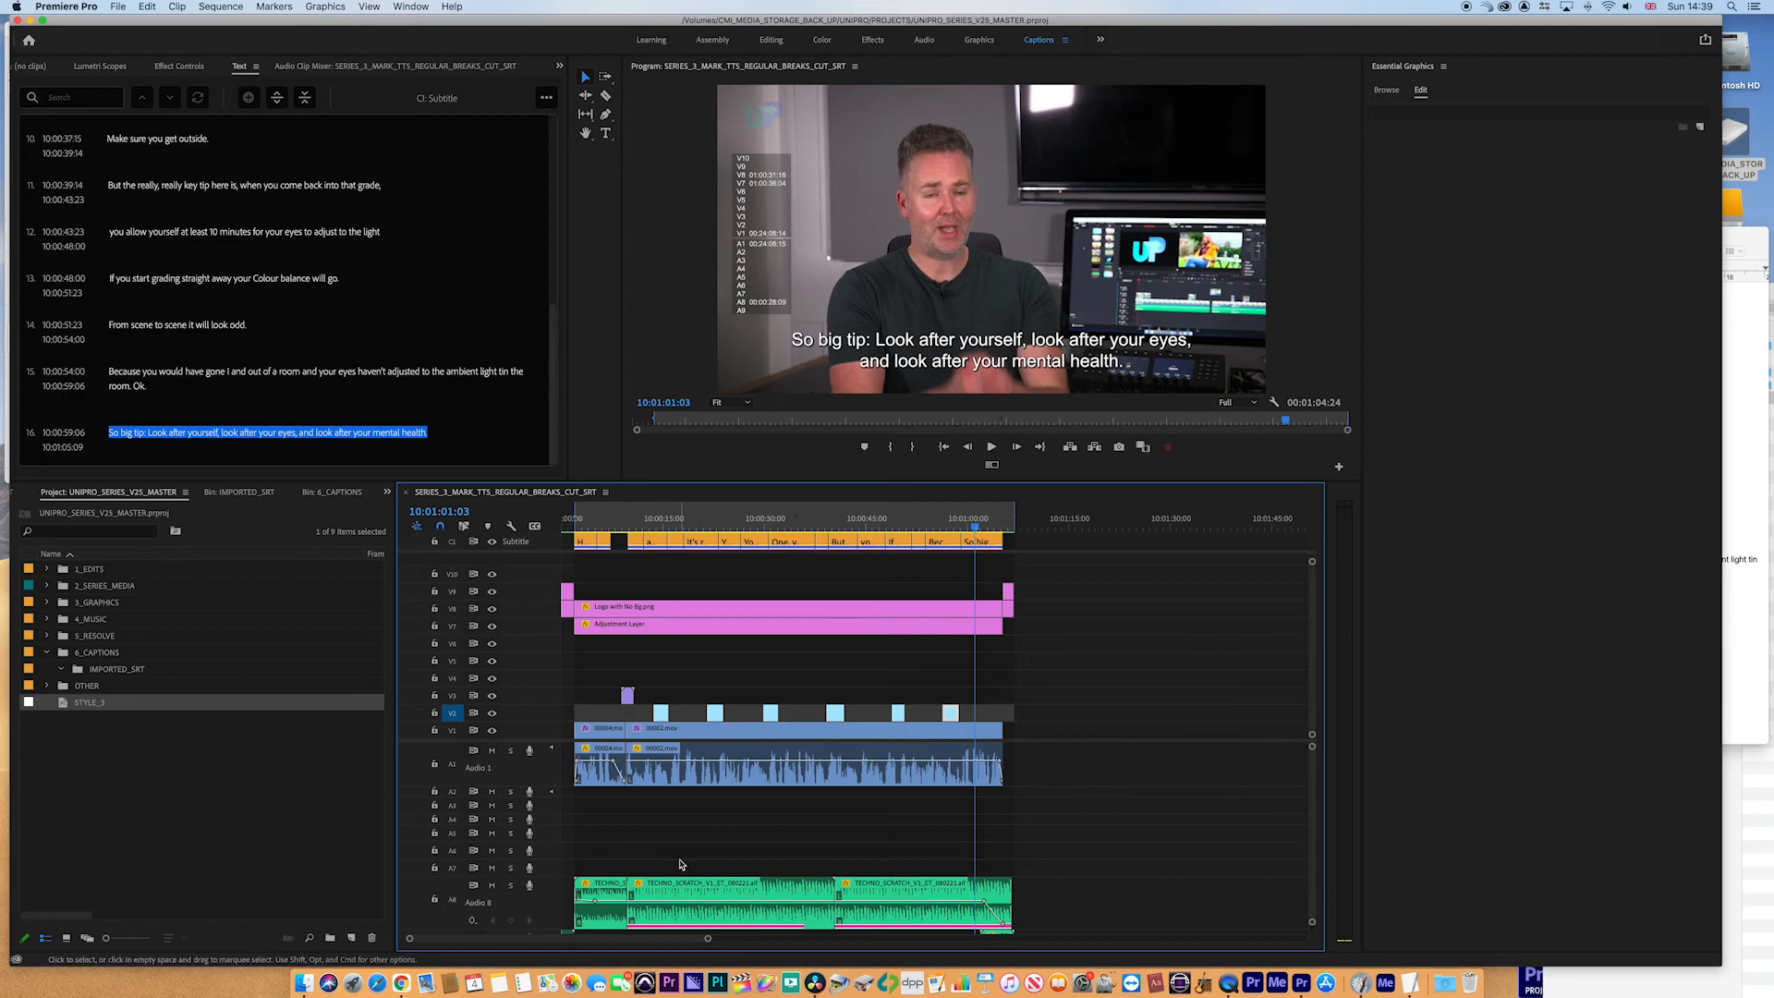
- Switch to DaVinci Resolve and import the SRT_MEDIA folder with its bins into the media pool
{"action": "left_click", "coordinate": [816, 983]}
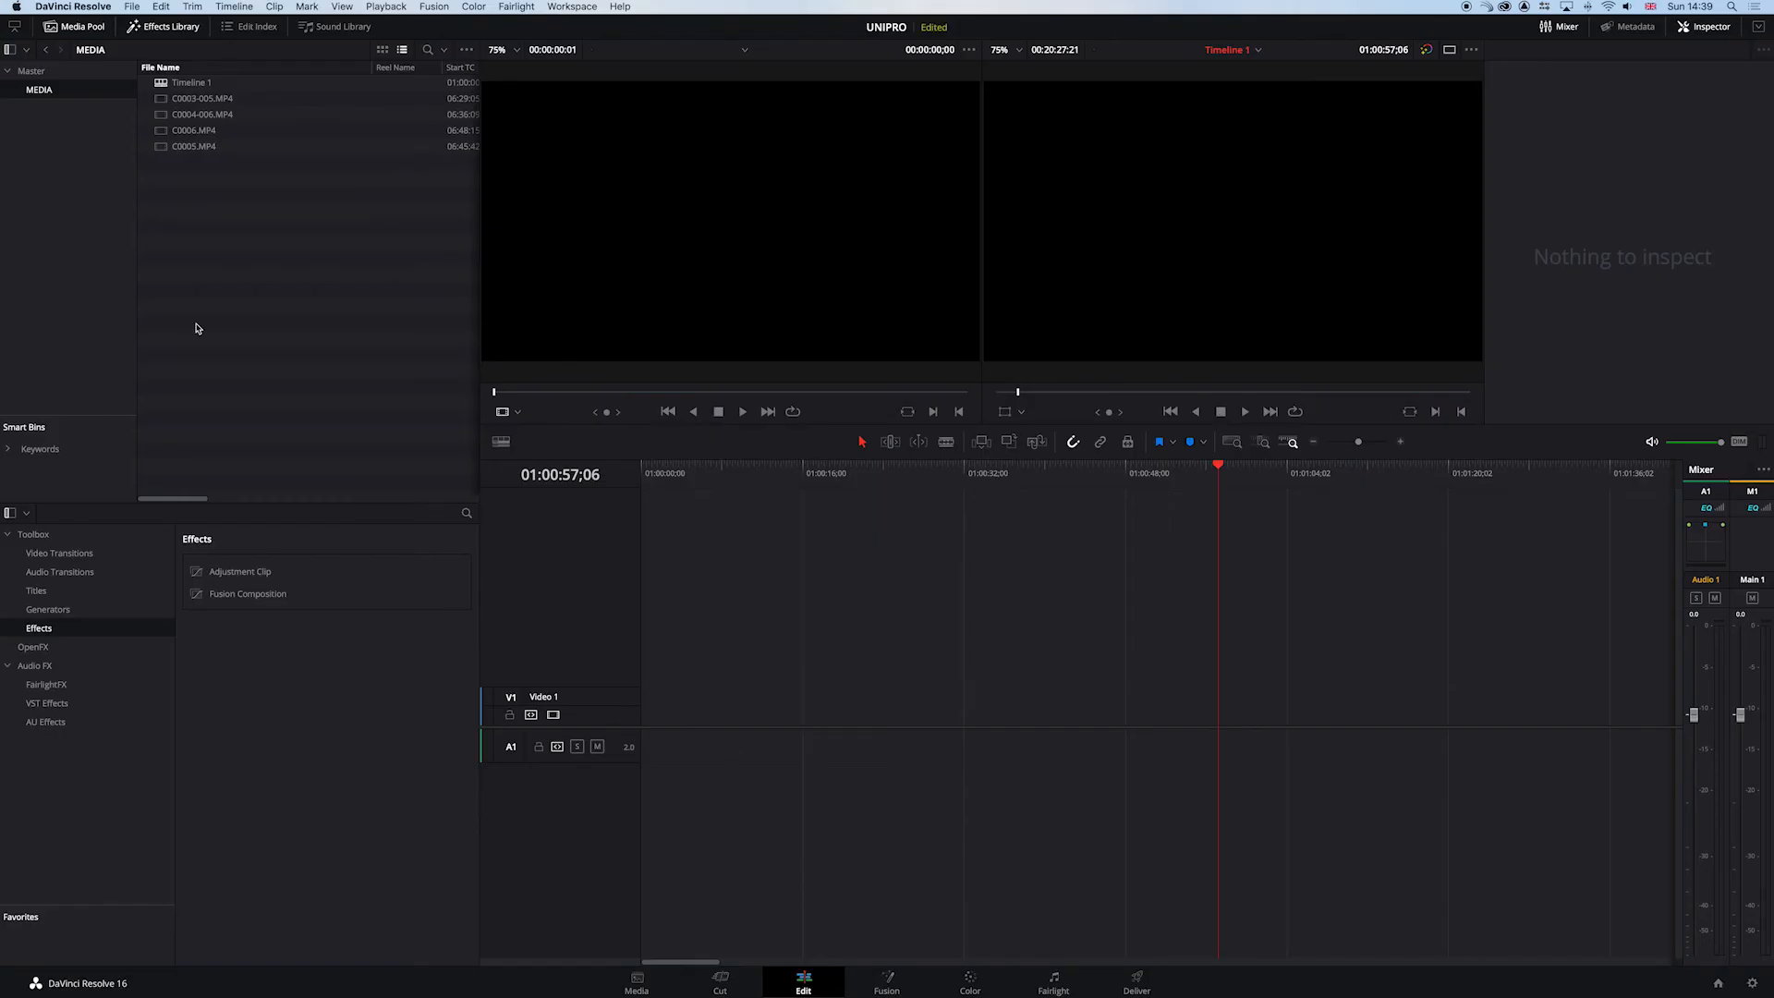
{"action": "left_click", "coordinate": [640, 982]}
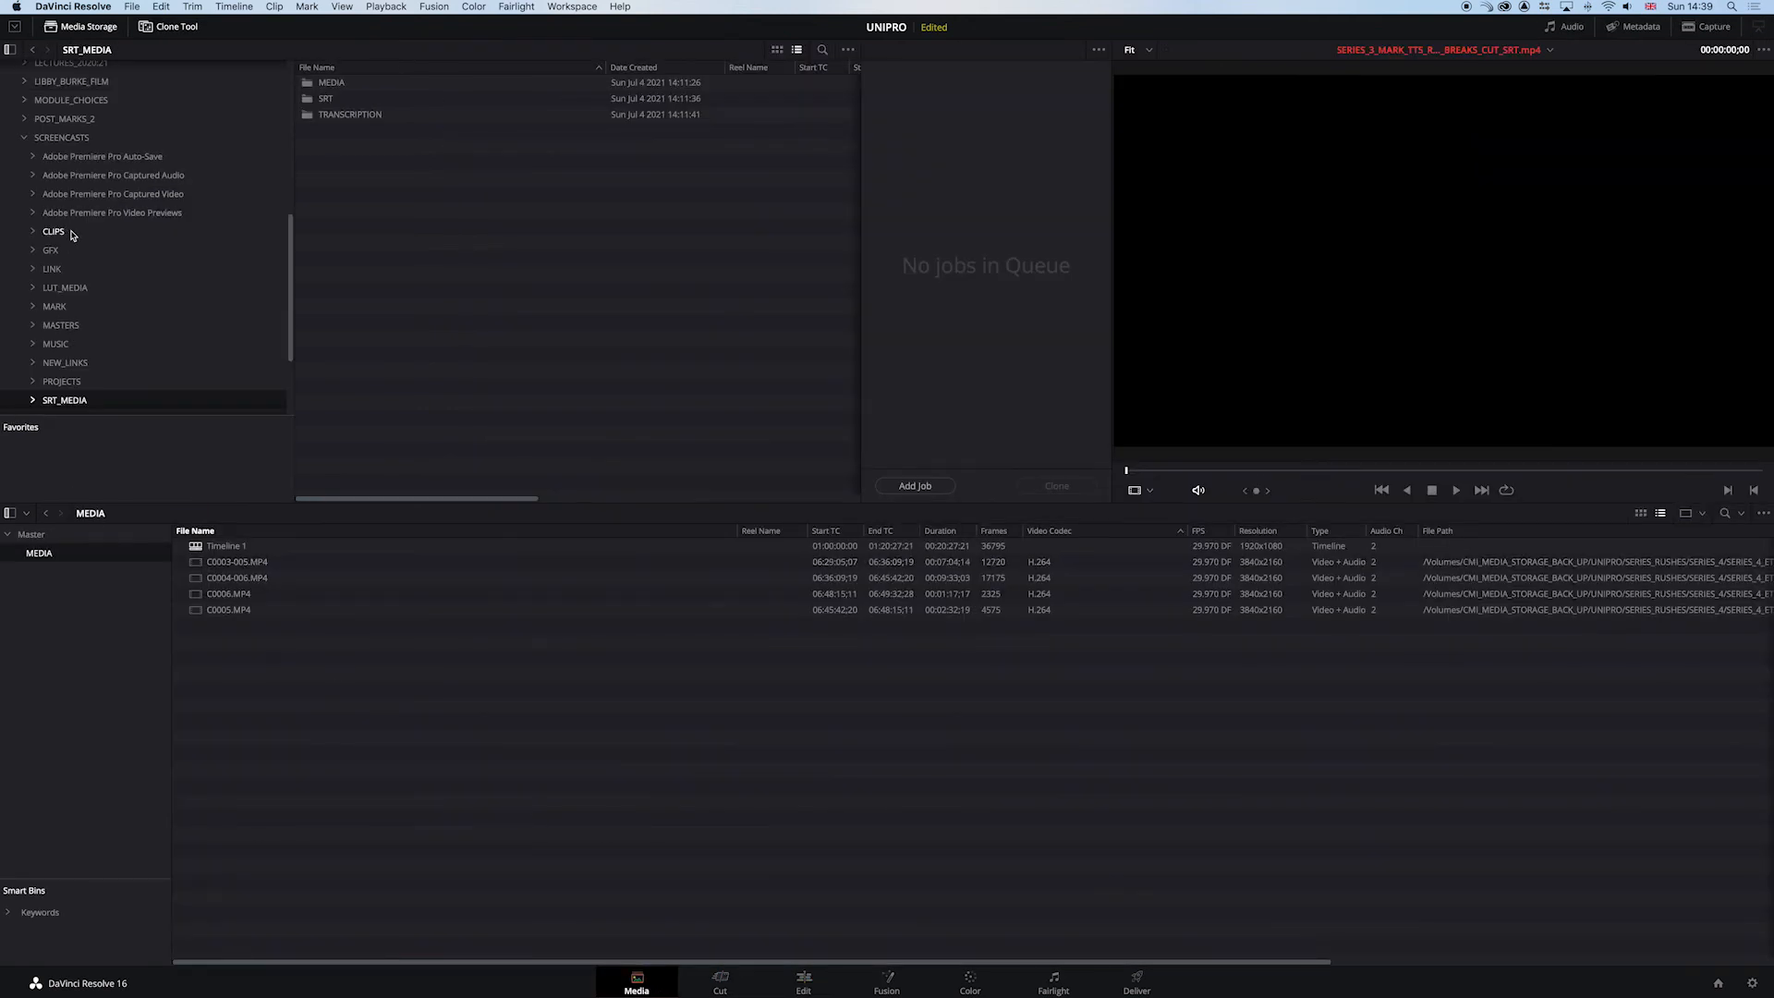
{"action": "scroll", "coordinate": [56, 351], "scroll_direction": "down", "scroll_amount": 1}
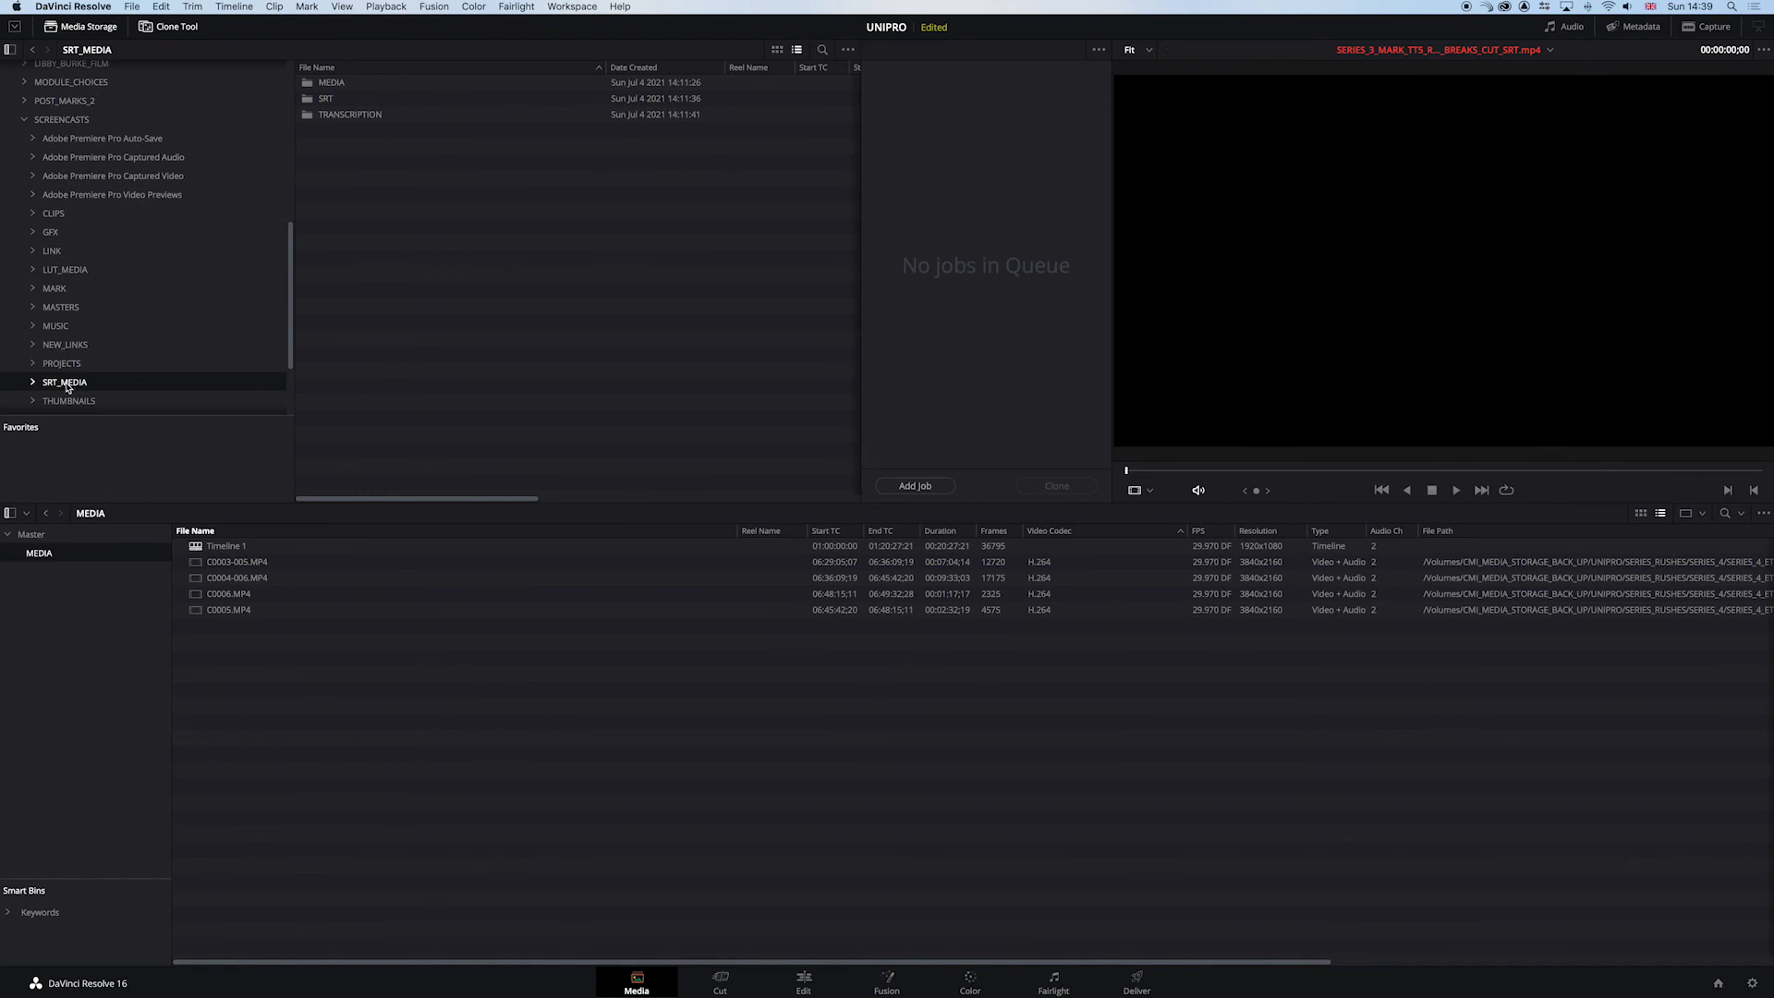
{"action": "left_click_drag", "start_coordinate": [48, 386], "coordinate": [36, 541]}
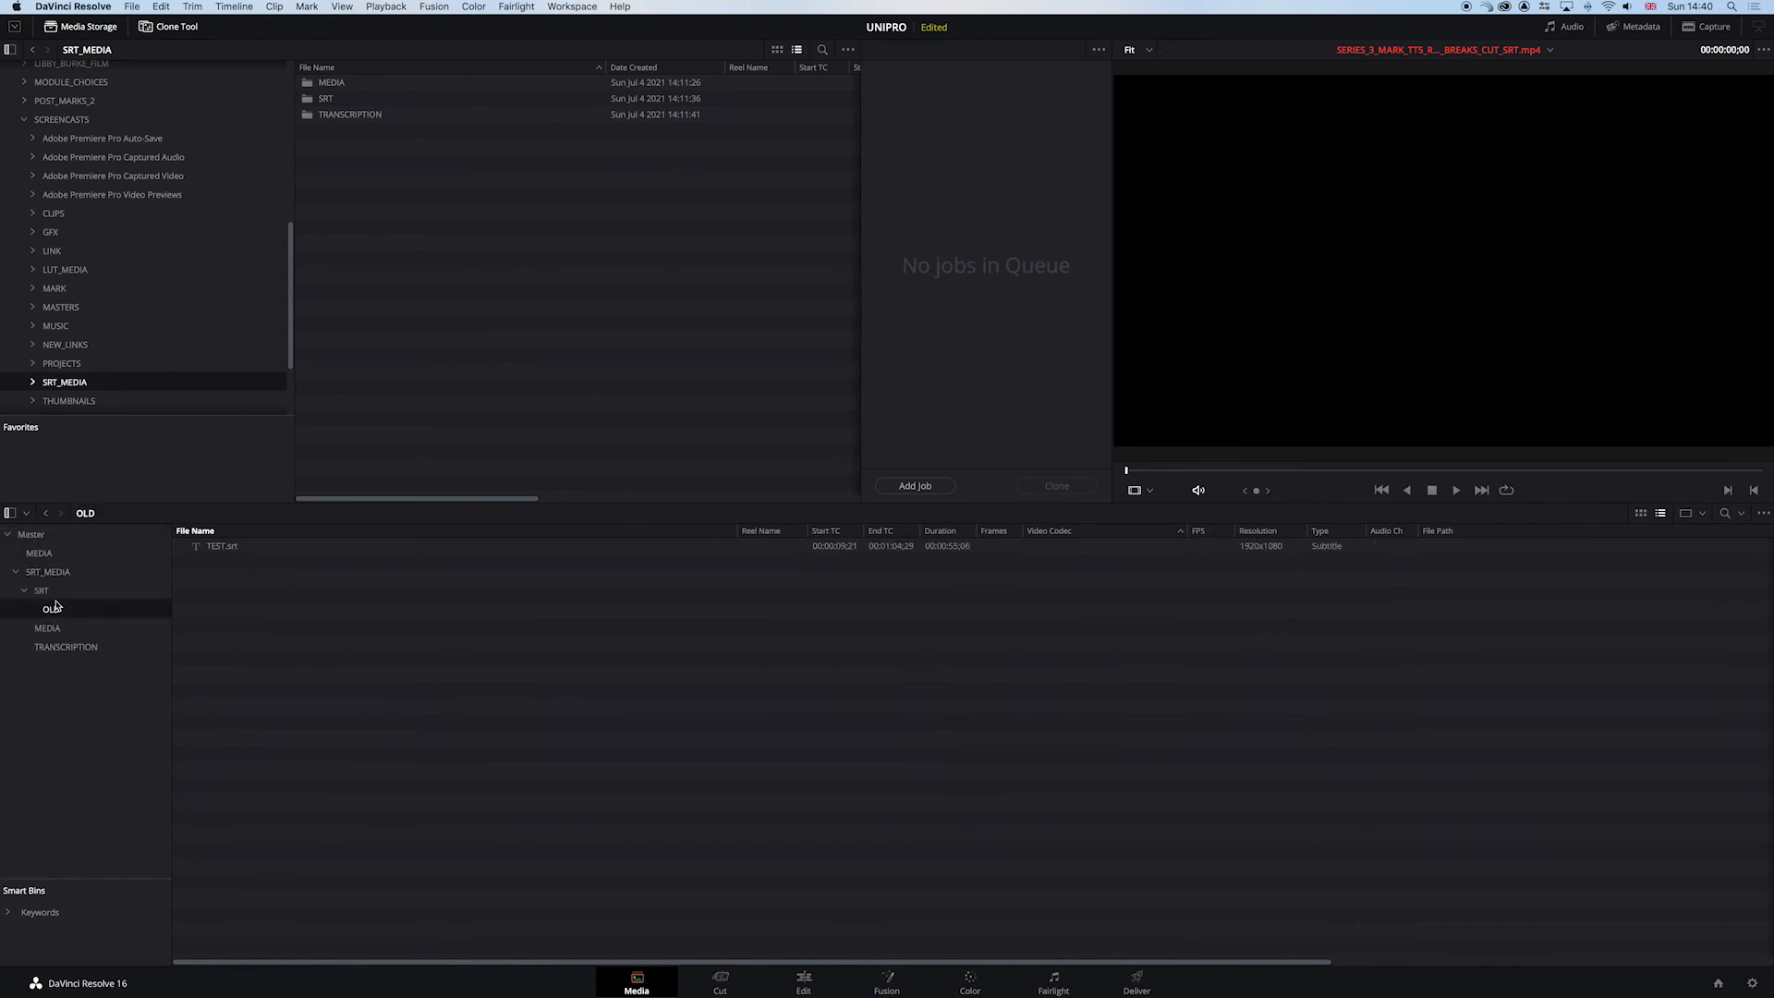
{"action": "left_click", "coordinate": [46, 571]}
{"action": "left_click", "coordinate": [42, 590]}
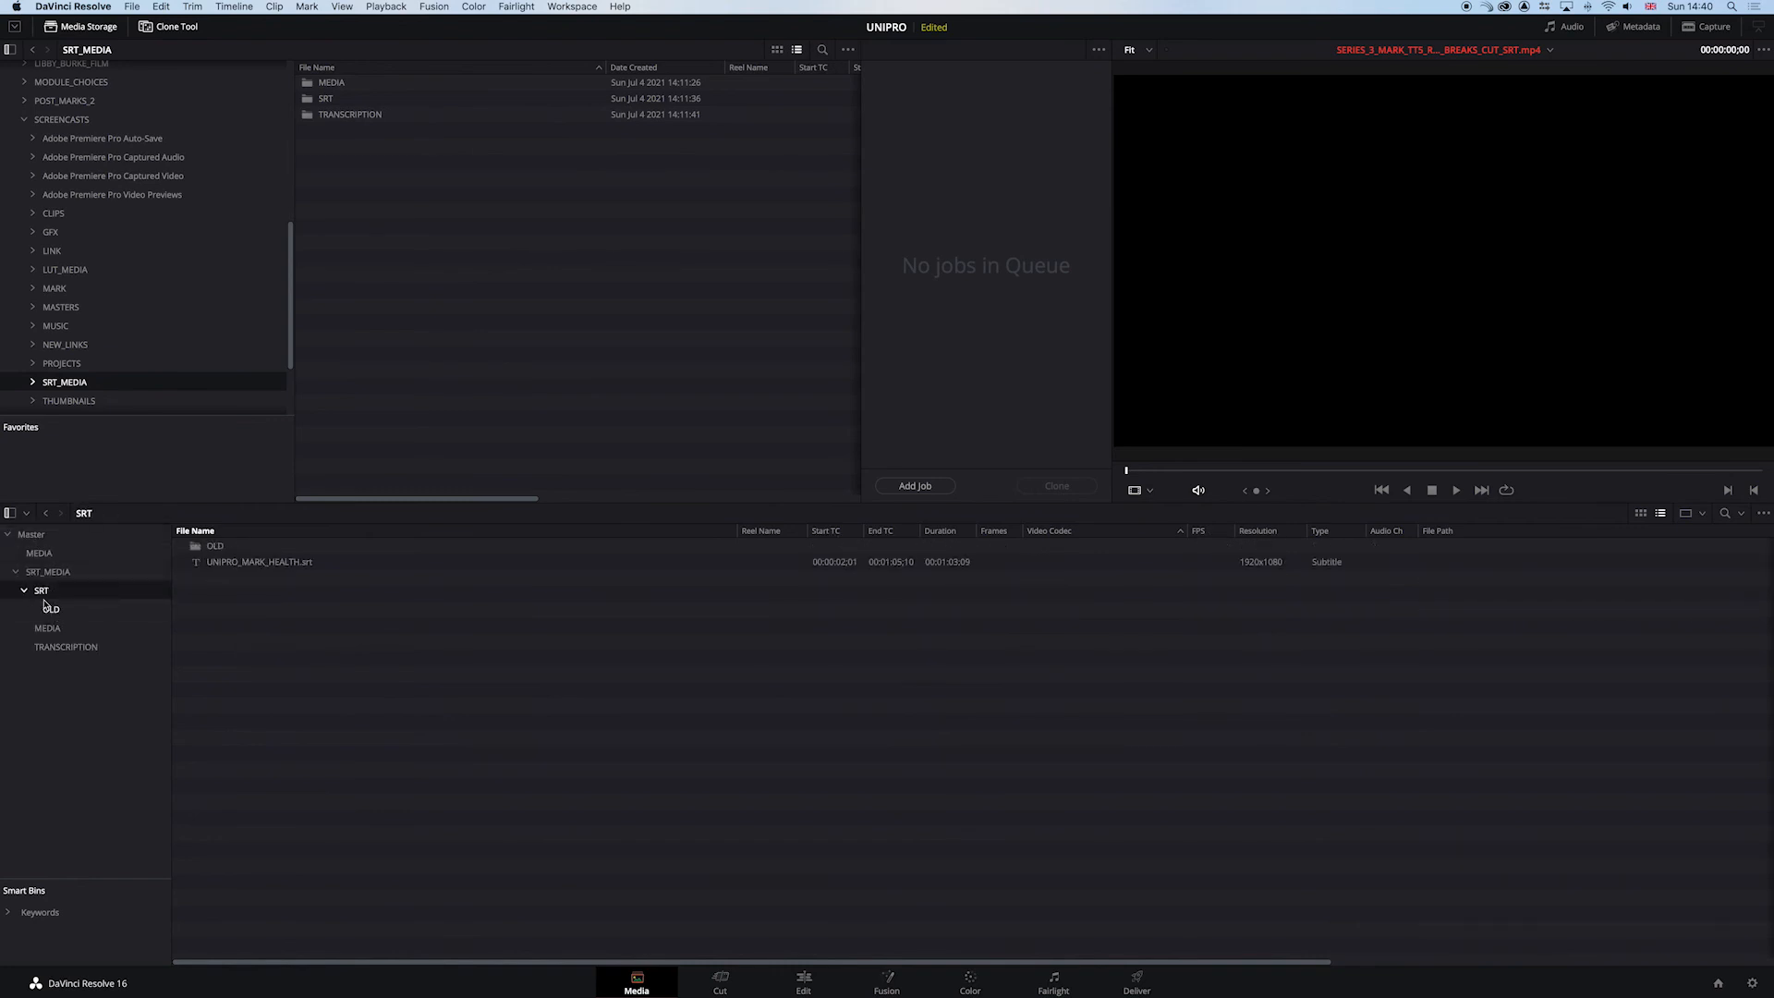
{"action": "left_click", "coordinate": [225, 571]}
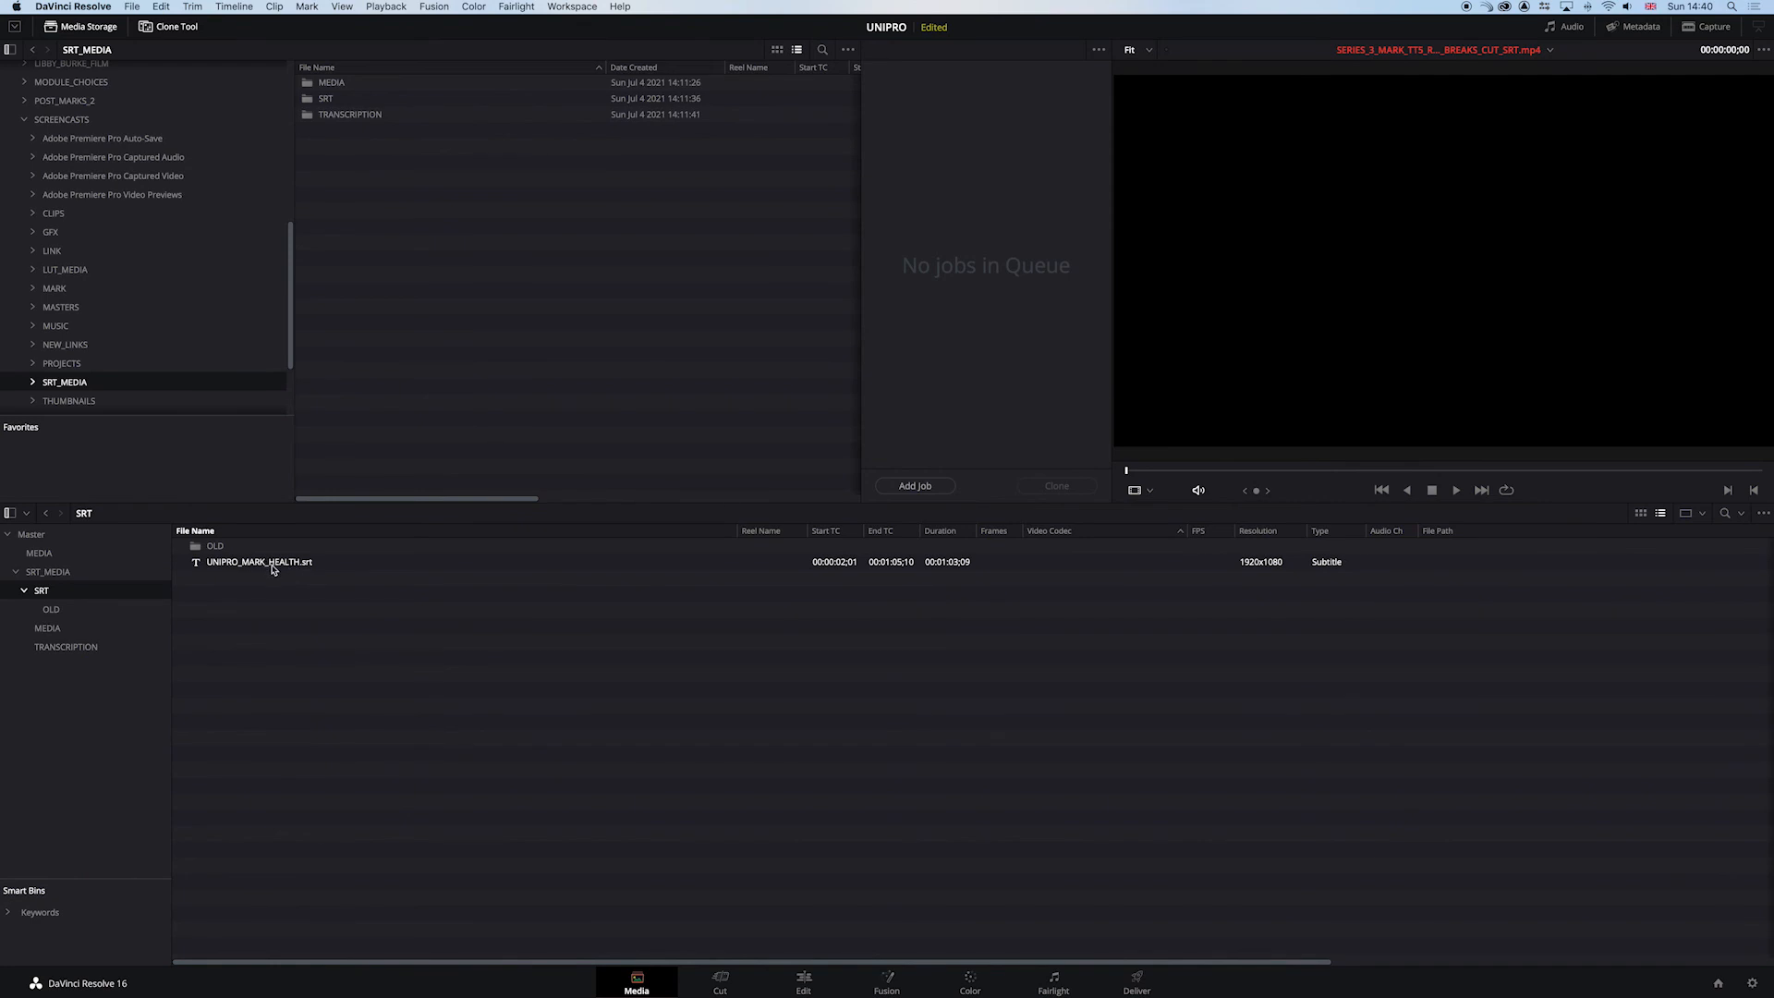
{"action": "left_click", "coordinate": [47, 627]}
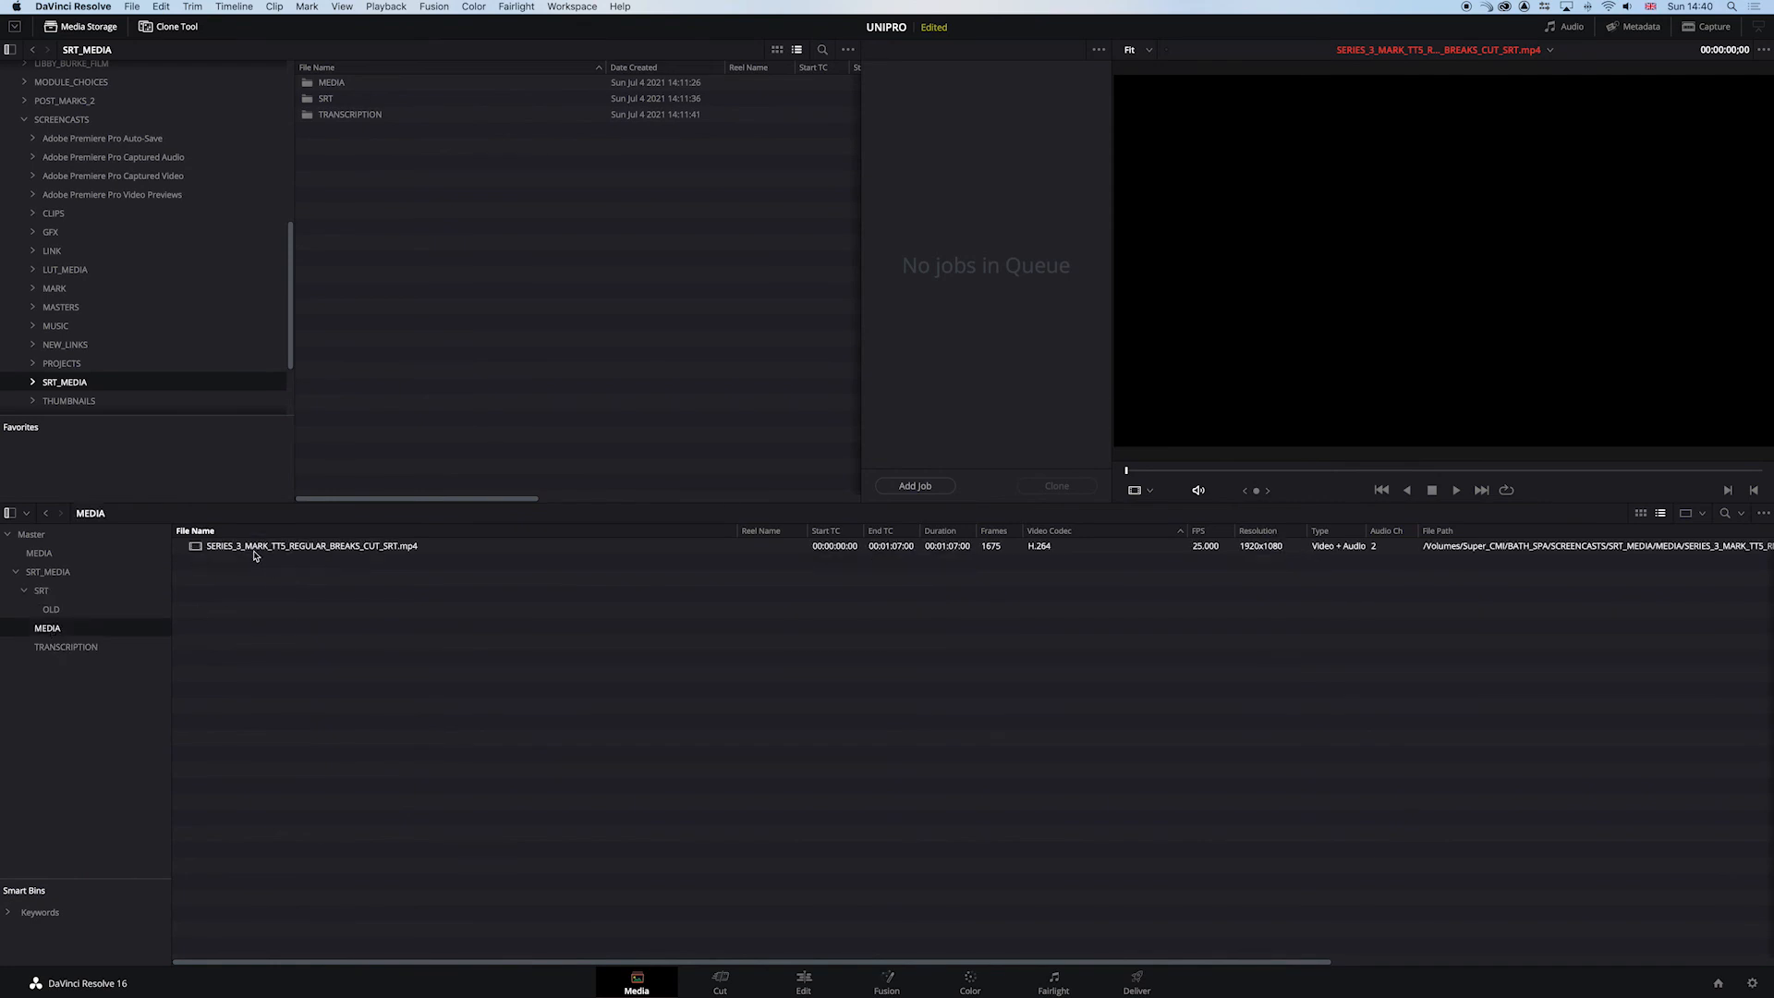
- Place the SERIES_3_MARK_TTS_REGULAR_BREAKS_CUT_SRT.mp4 clip on the edit timeline and play it briefly
{"action": "left_click", "coordinate": [809, 986]}
{"action": "left_click_drag", "start_coordinate": [162, 83], "coordinate": [632, 728]}
{"action": "left_click_drag", "start_coordinate": [657, 479], "coordinate": [665, 480]}
{"action": "key", "text": "space"}
{"action": "key", "text": "j"}
{"action": "key", "text": "k"}
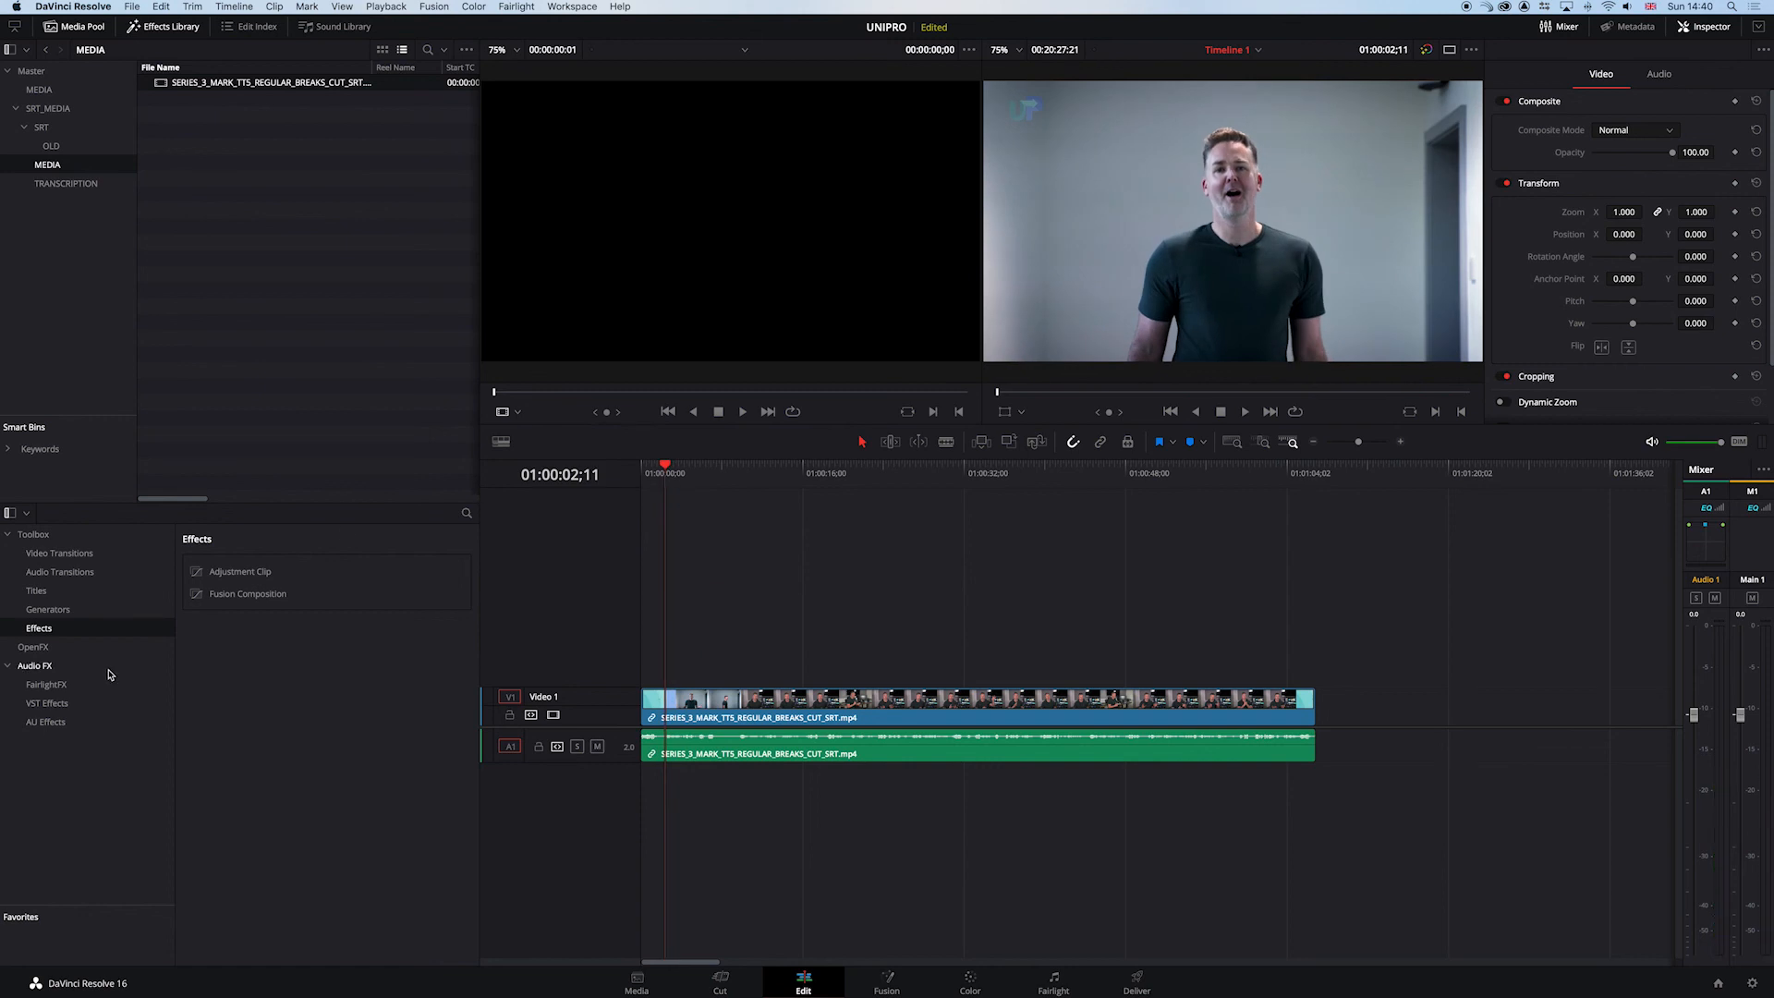
- Add the UNIPRO_MARK_HEALTH.srt subtitle file to the timeline above the video
{"action": "left_click", "coordinate": [40, 129]}
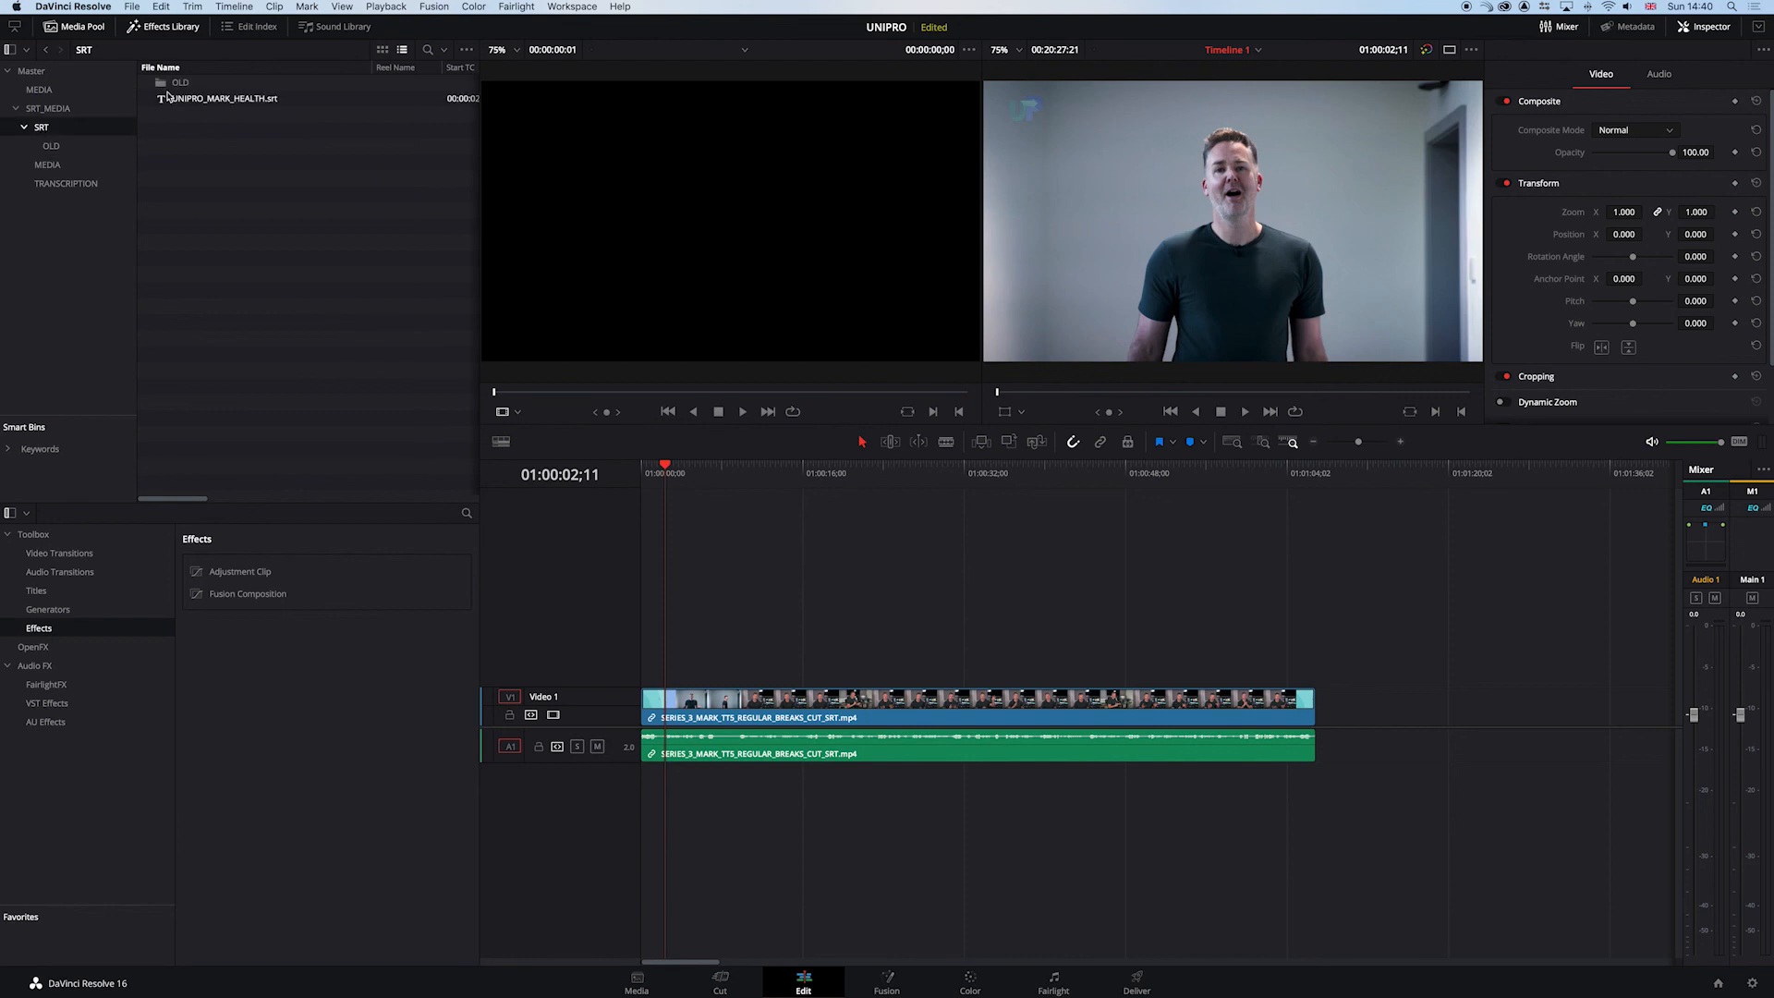
{"action": "left_click", "coordinate": [164, 101]}
{"action": "left_click_drag", "start_coordinate": [163, 103], "coordinate": [672, 569]}
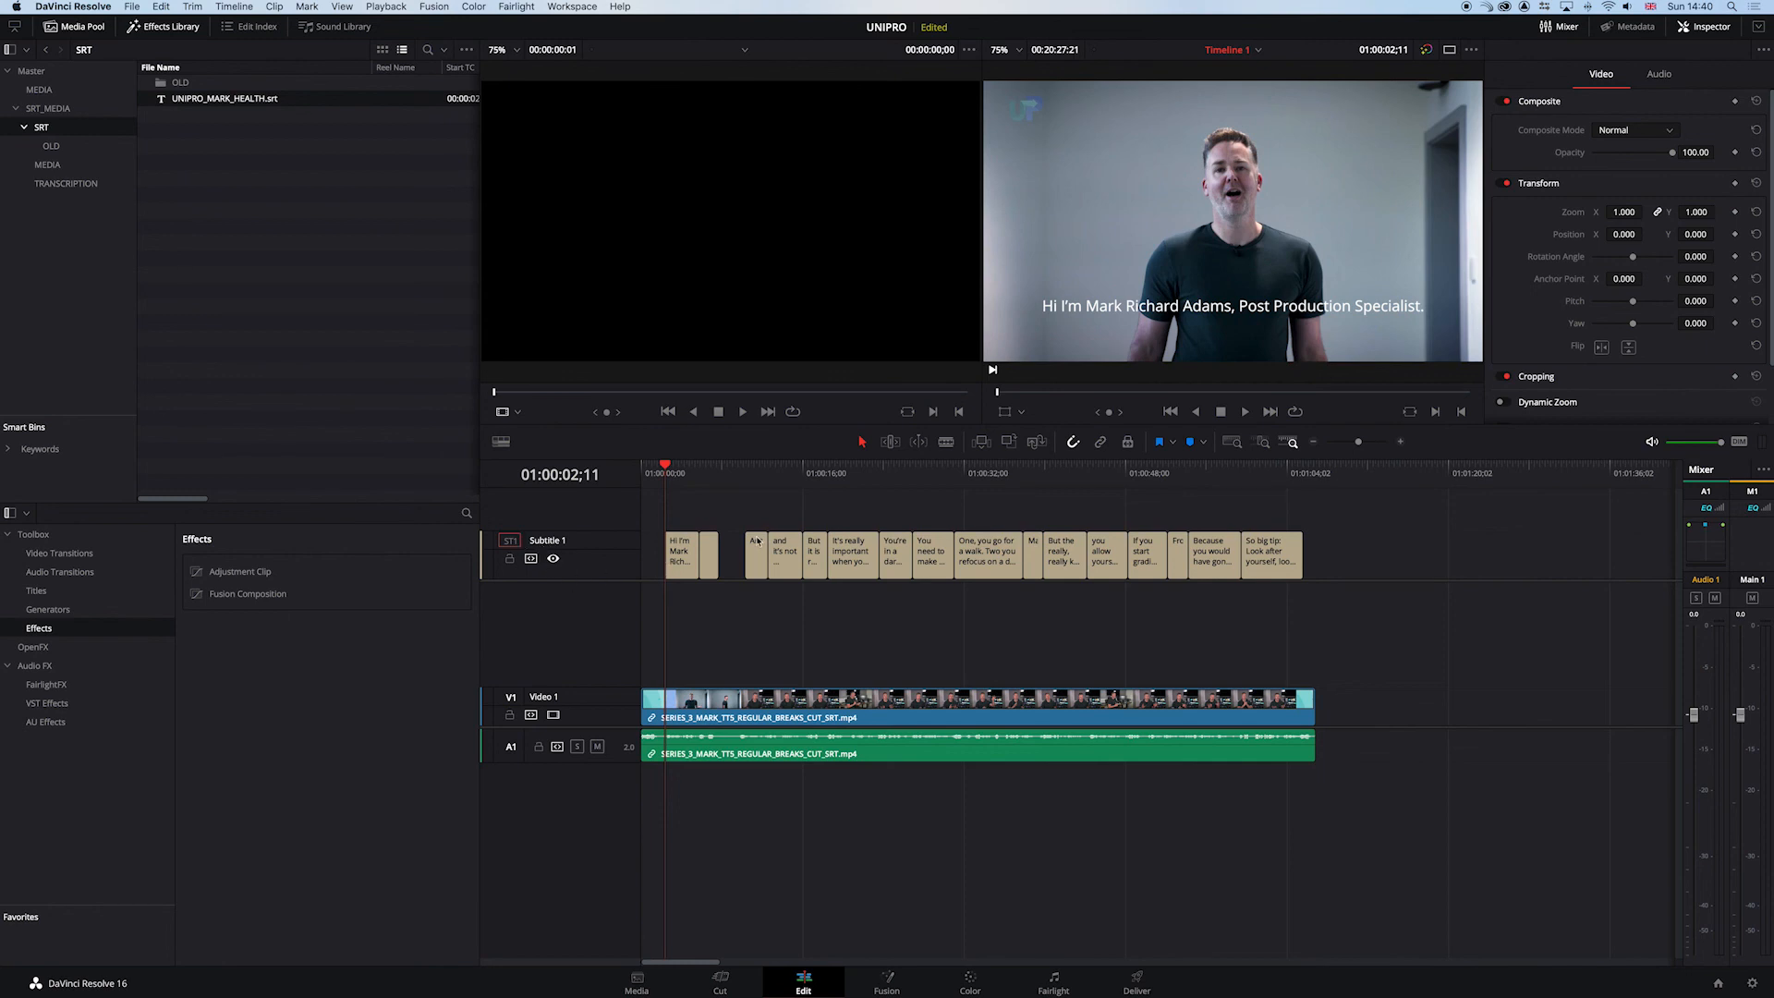
{"action": "key", "text": "super+equal"}
{"action": "key", "text": "super+equal"}
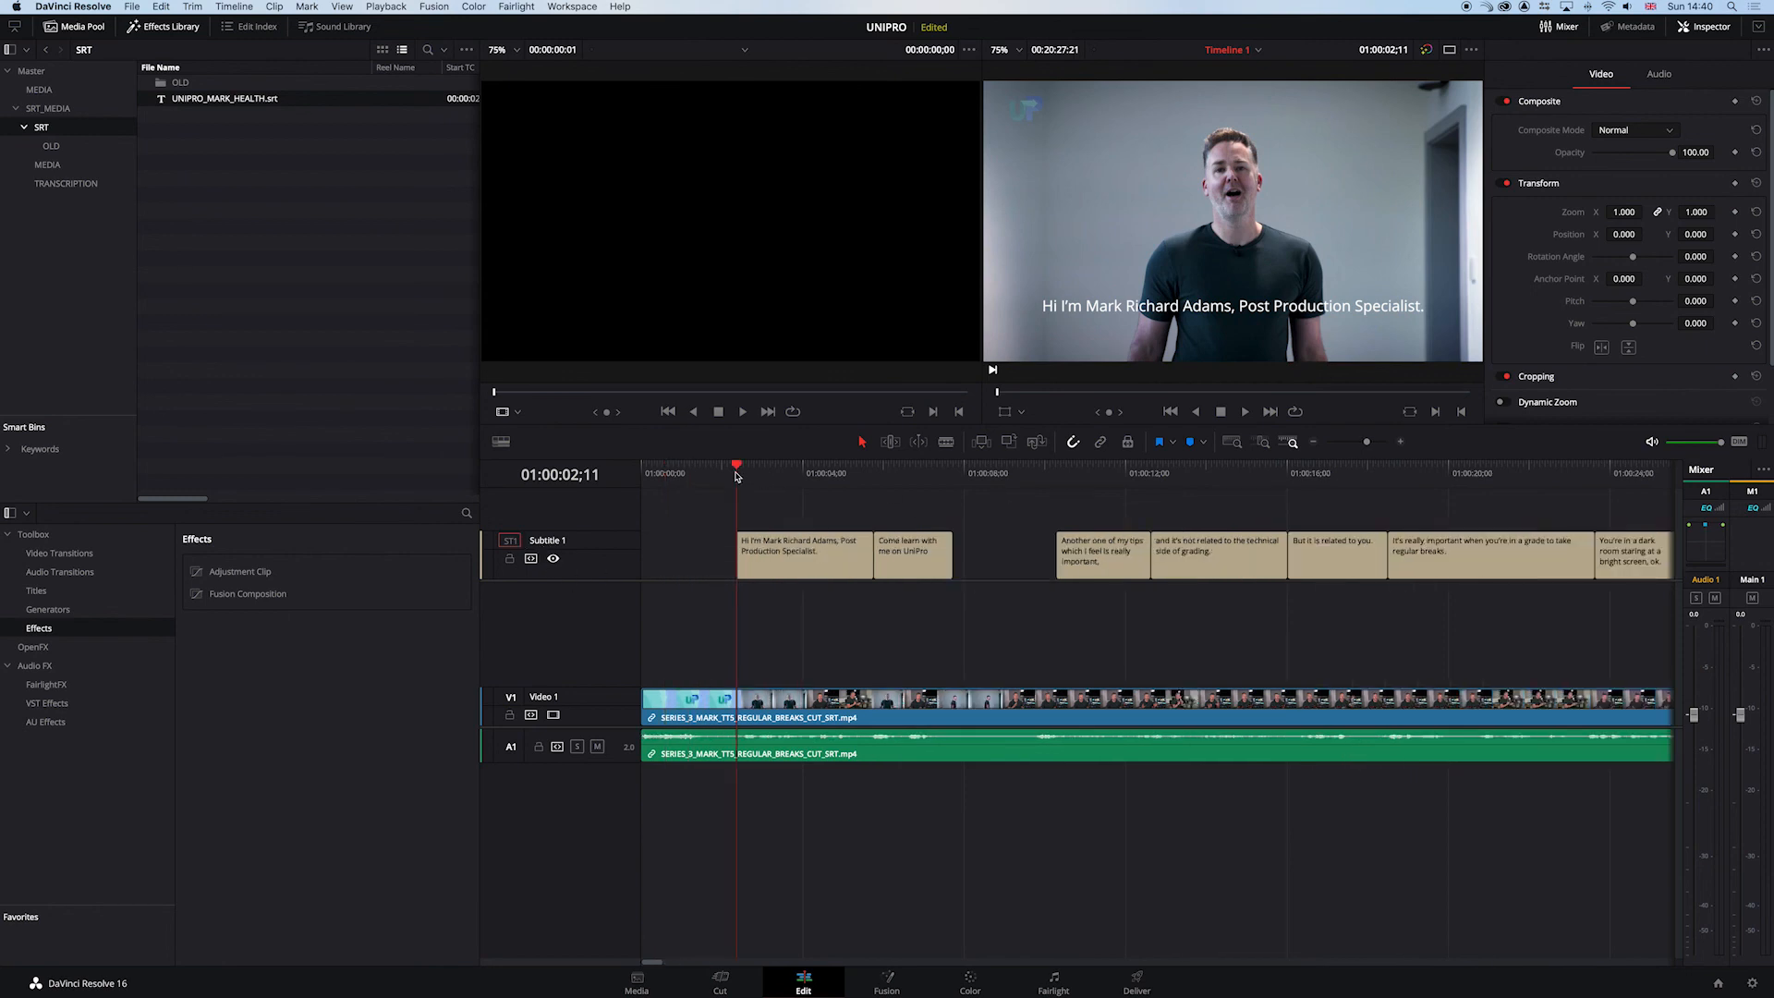
- Play back the imported subtitles, inspect the third subtitle's track style settings, and save the project
{"action": "left_click_drag", "start_coordinate": [737, 475], "coordinate": [737, 477]}
{"action": "key", "text": "space"}
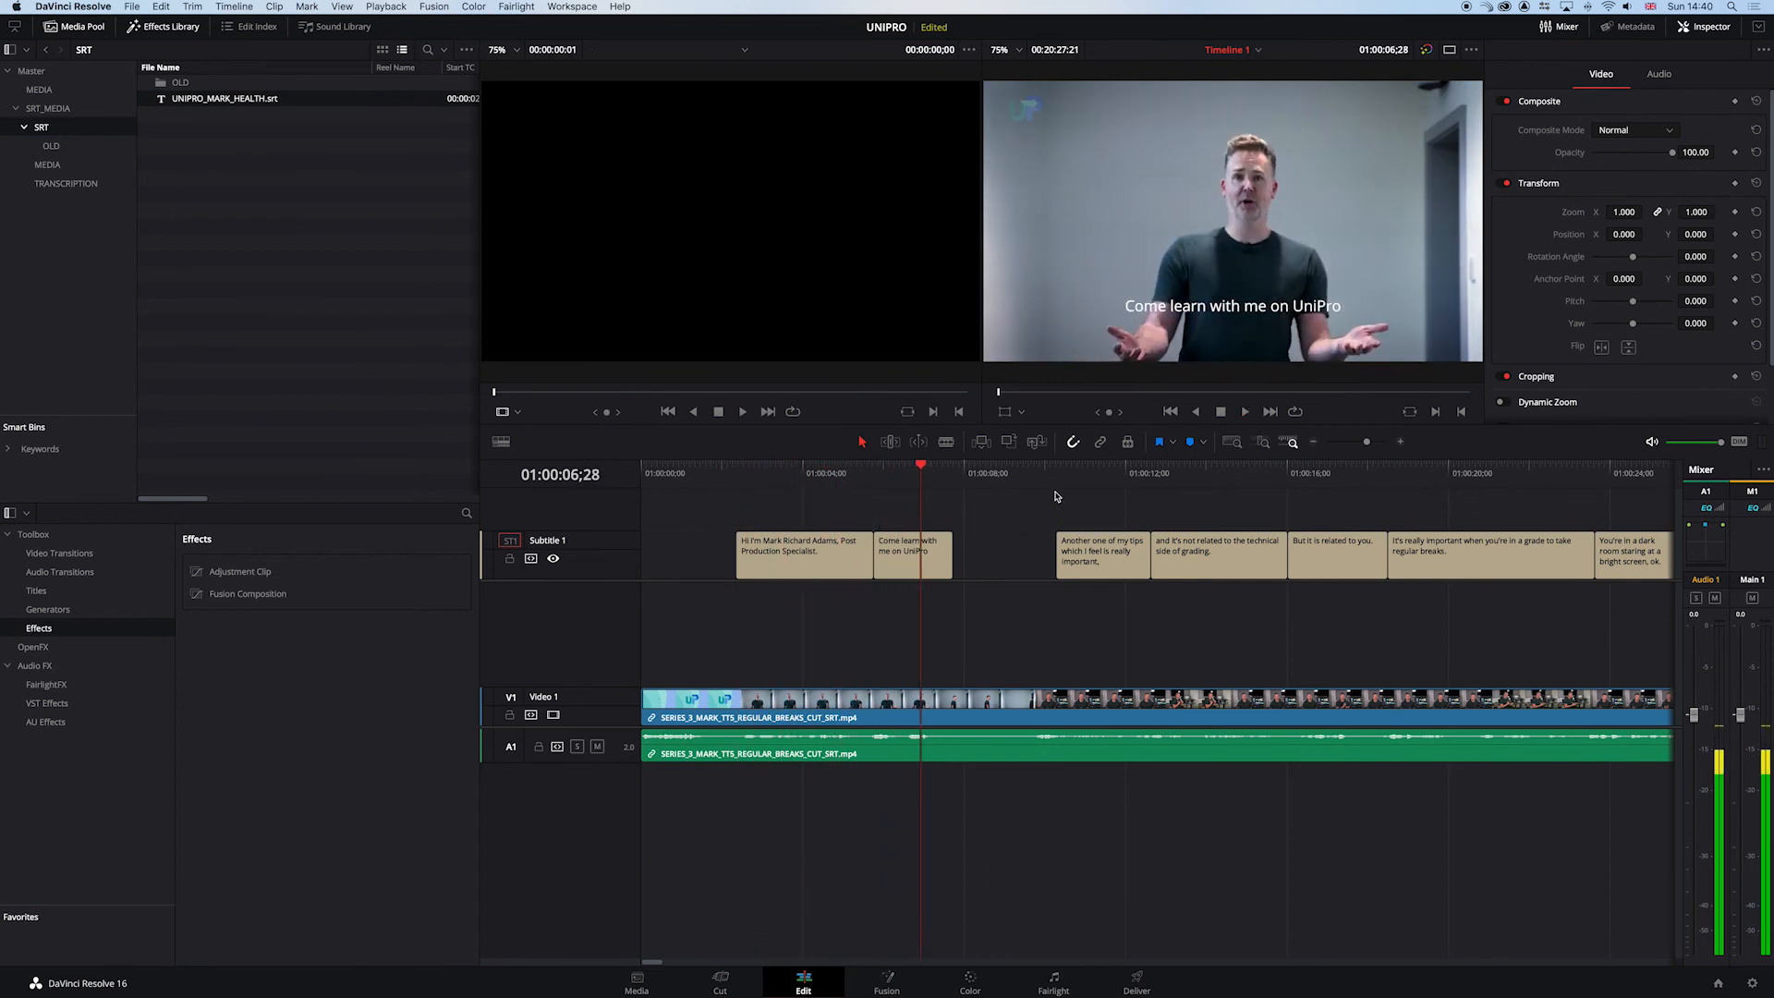
{"action": "left_click", "coordinate": [1084, 475]}
{"action": "left_click", "coordinate": [1099, 554]}
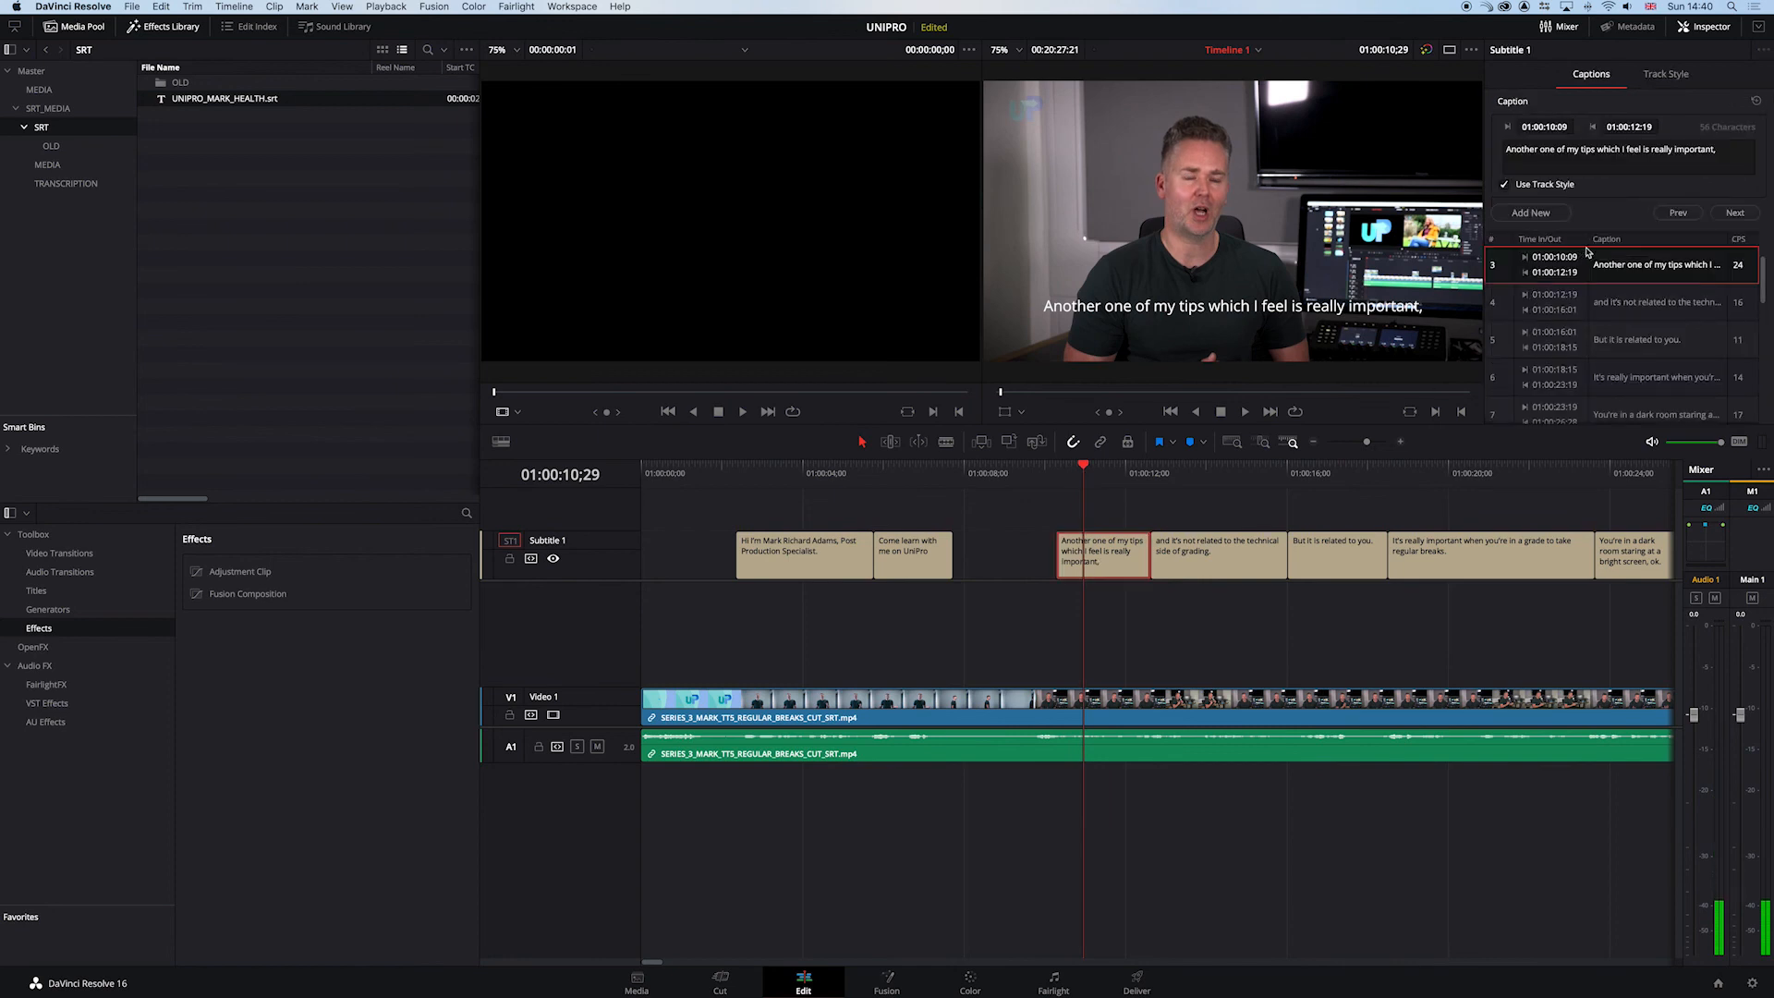
{"action": "left_click", "coordinate": [1666, 74]}
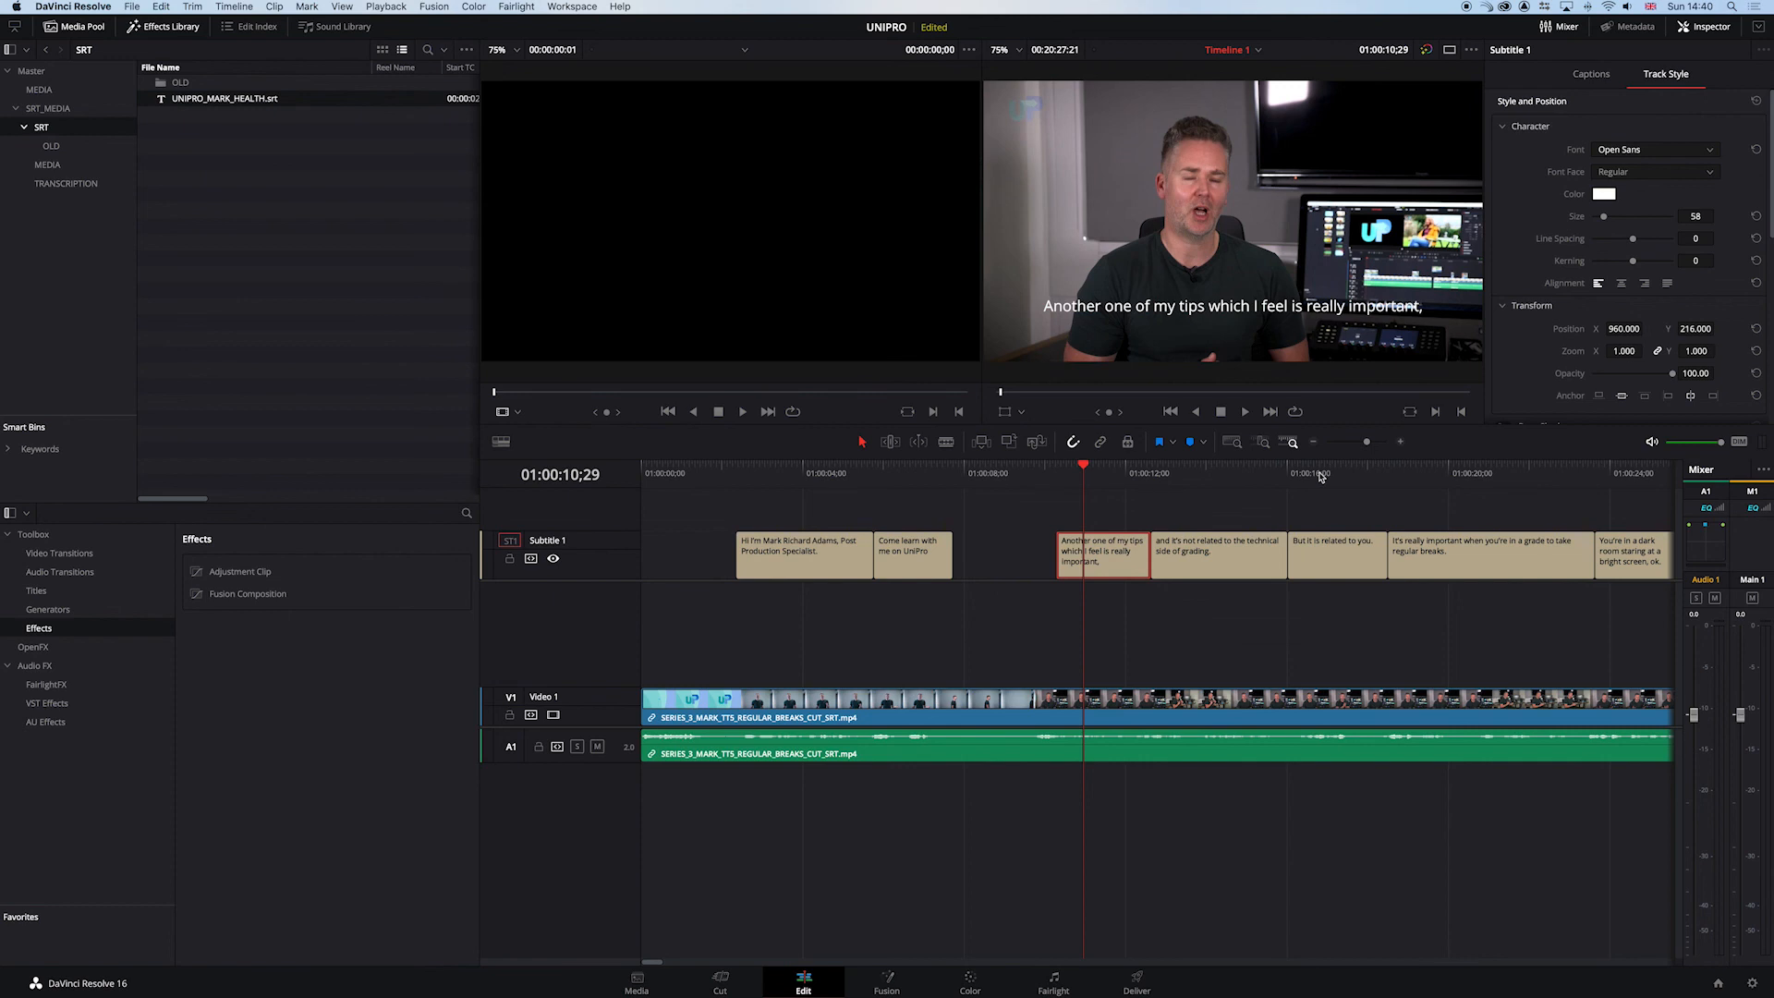
{"action": "key", "text": "super+s"}
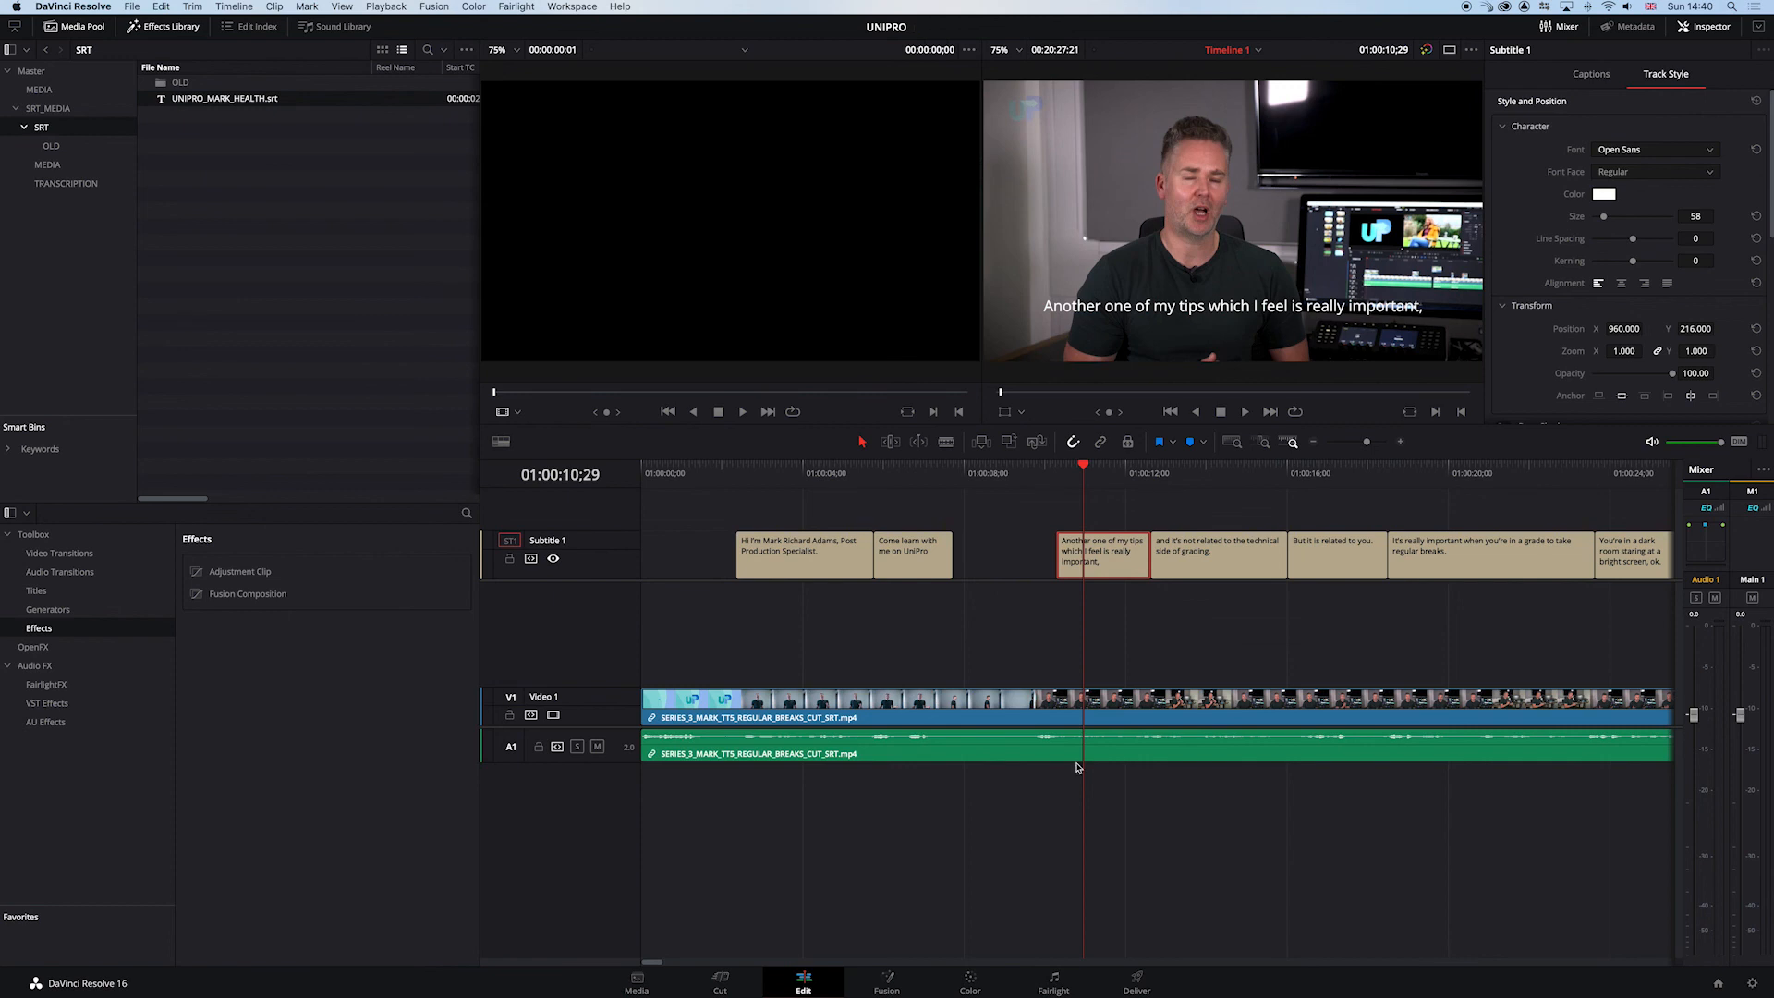